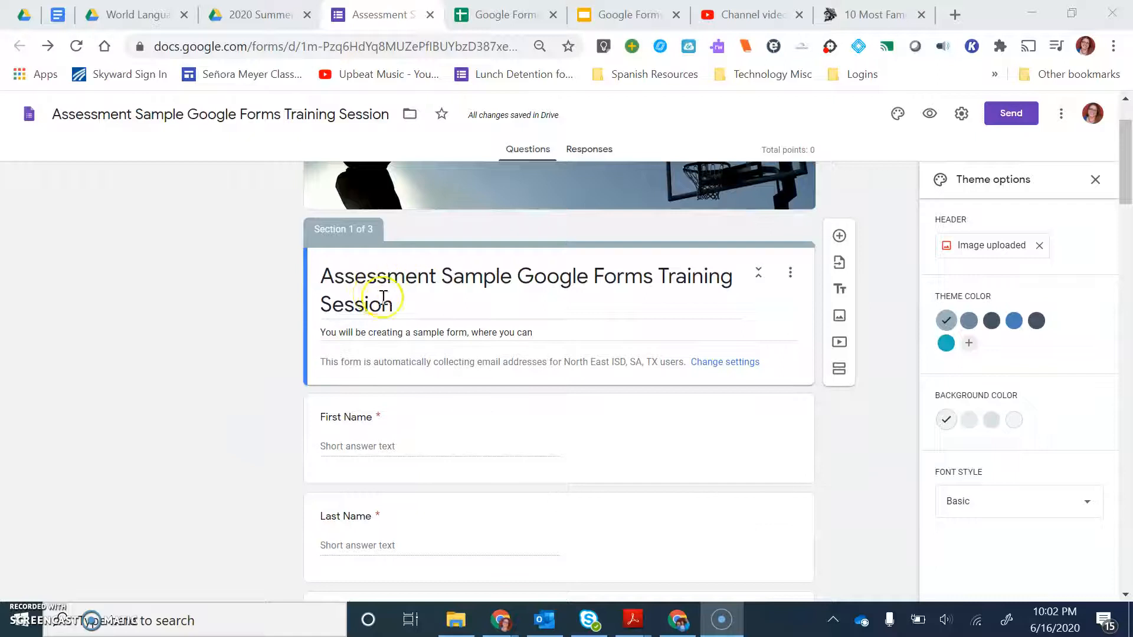
Clear the form's description text below the title in Section 1.
triple_click(537, 337)
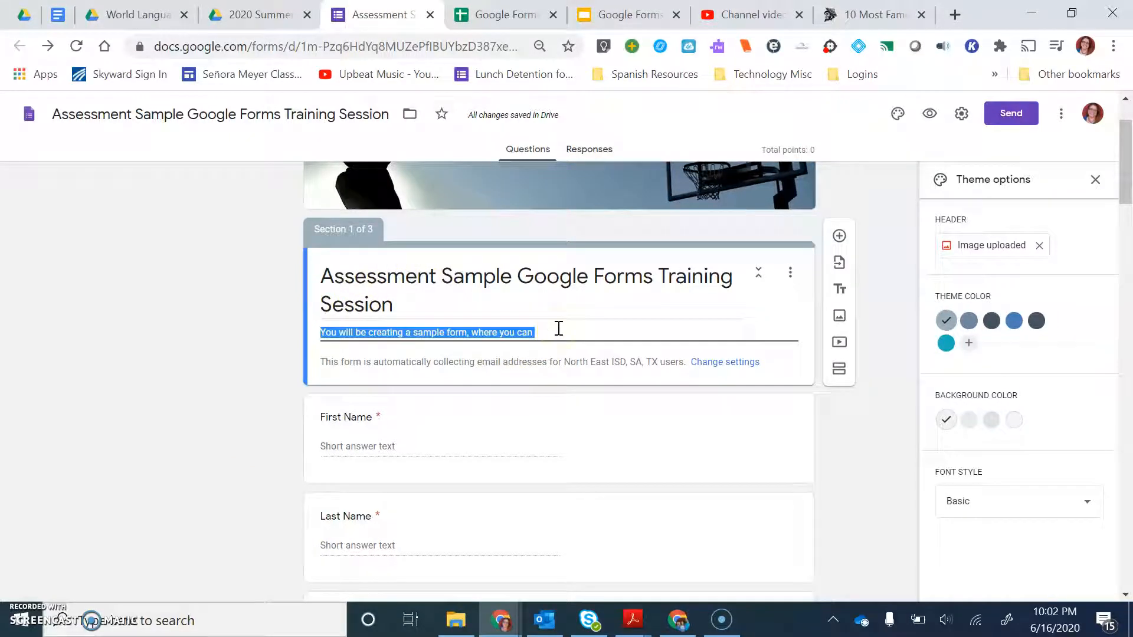
key(BackSpace)
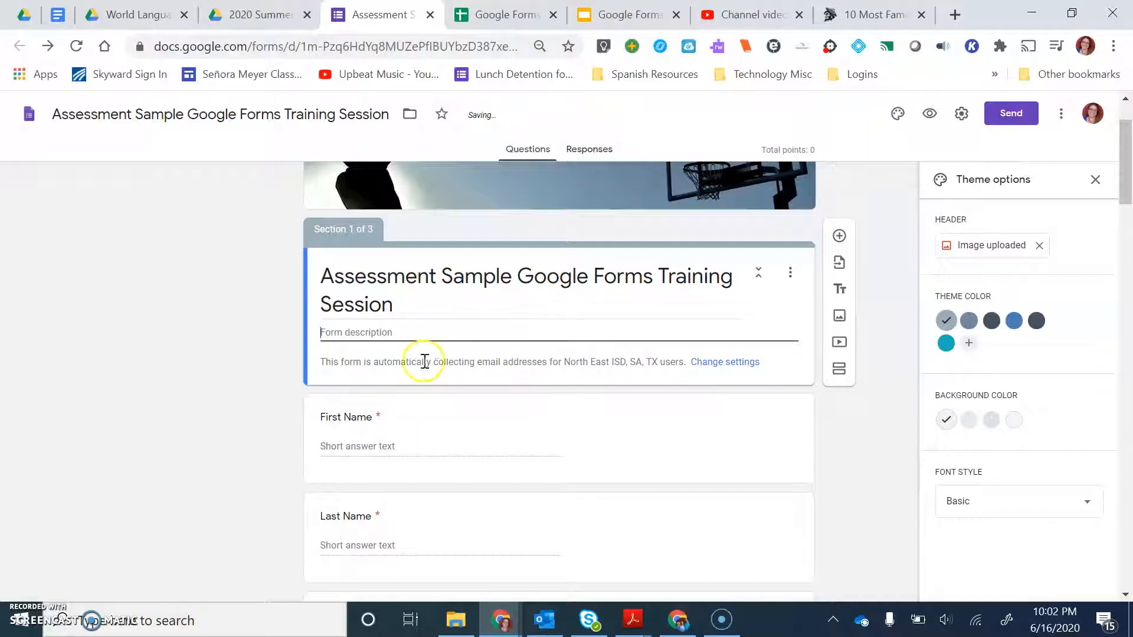
click(214, 437)
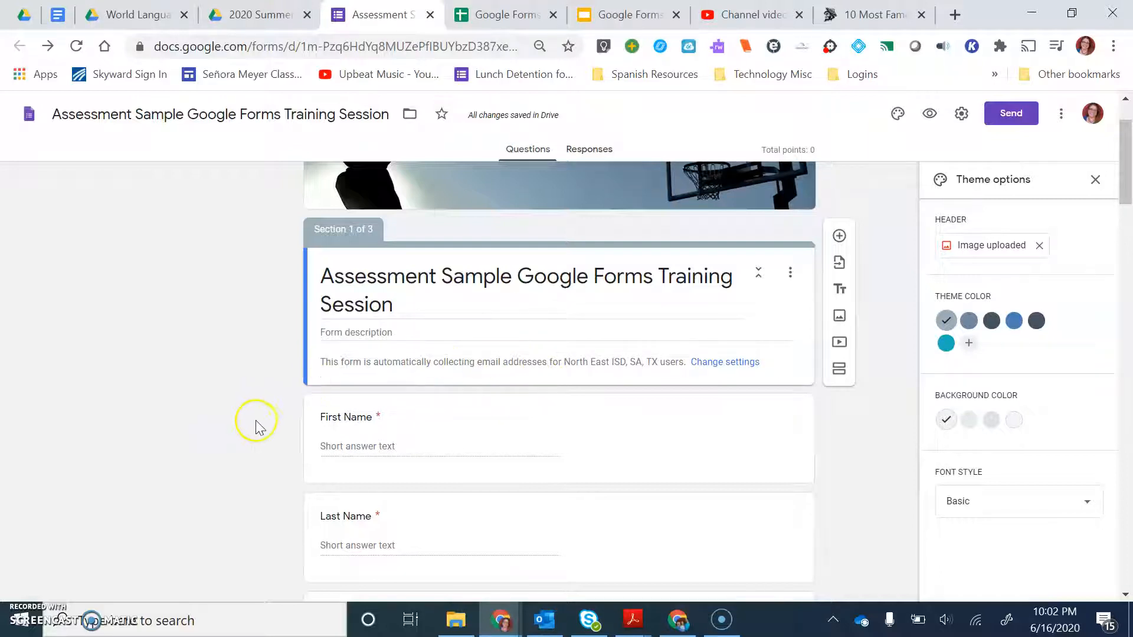
Delete the "What is your priority to learn today?" question from Section 1.
scroll(411, 443, down, 3)
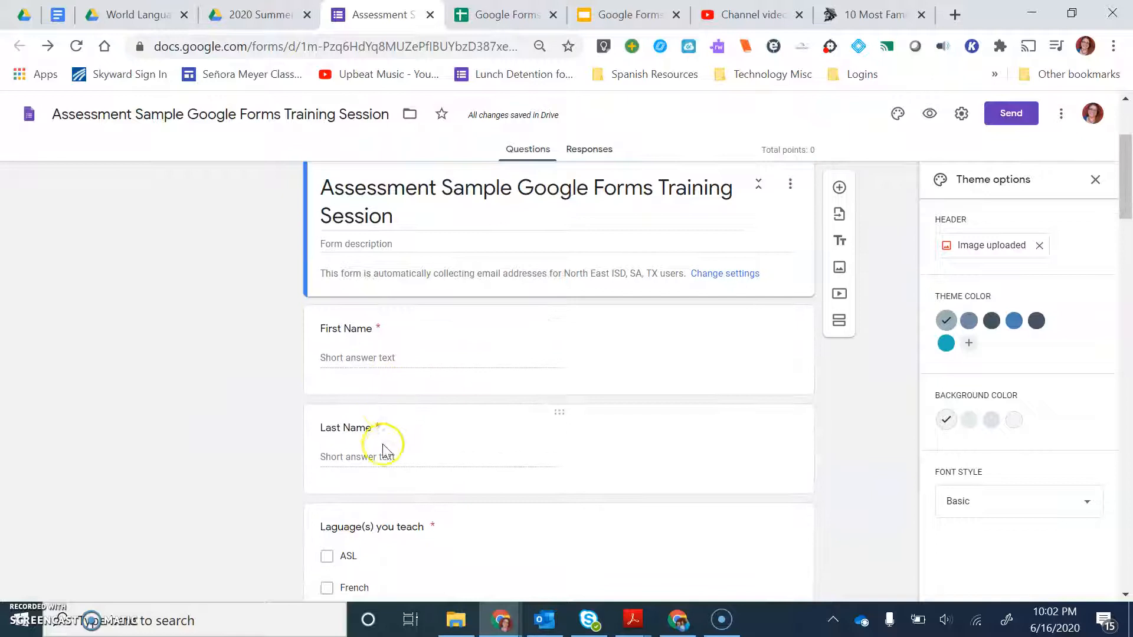
scroll(380, 466, down, 2)
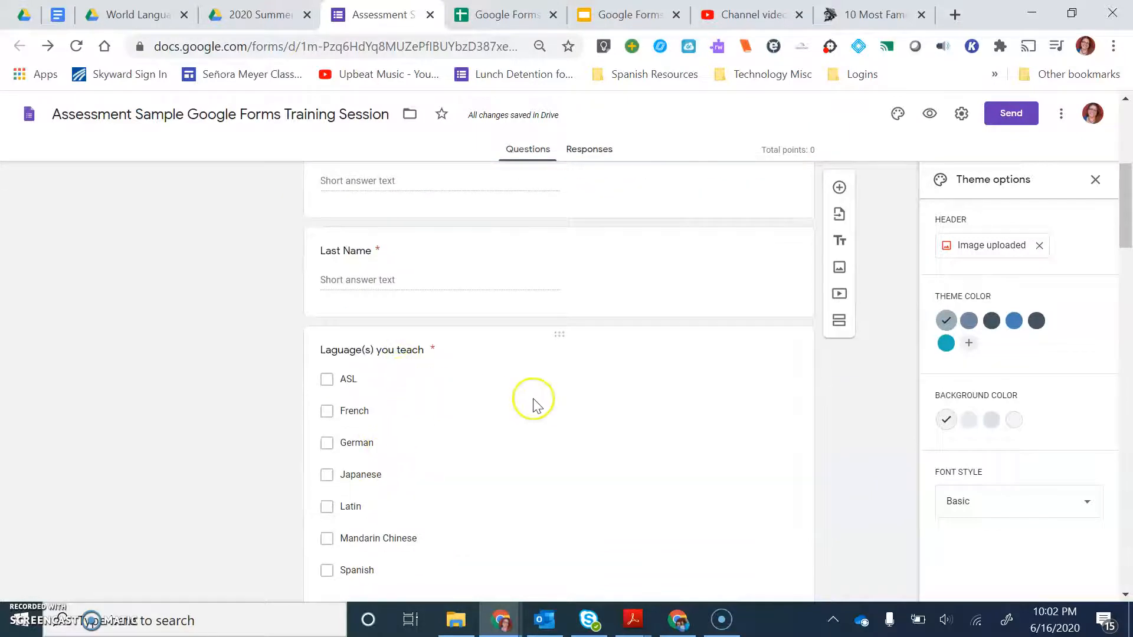
scroll(487, 395, down, 2)
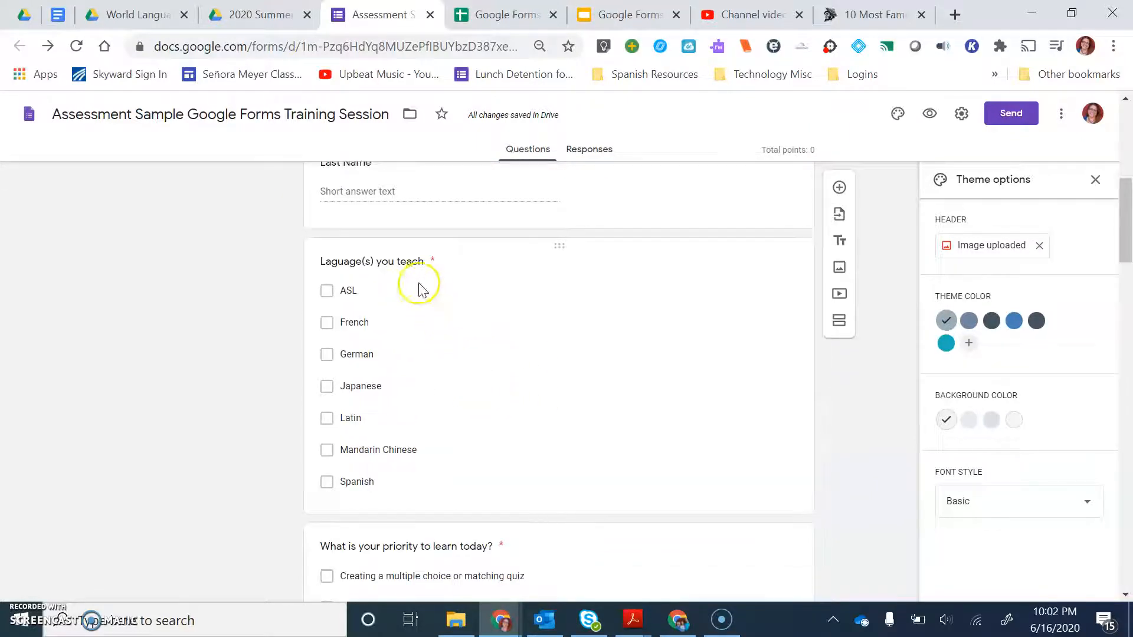
scroll(412, 374, down, 2)
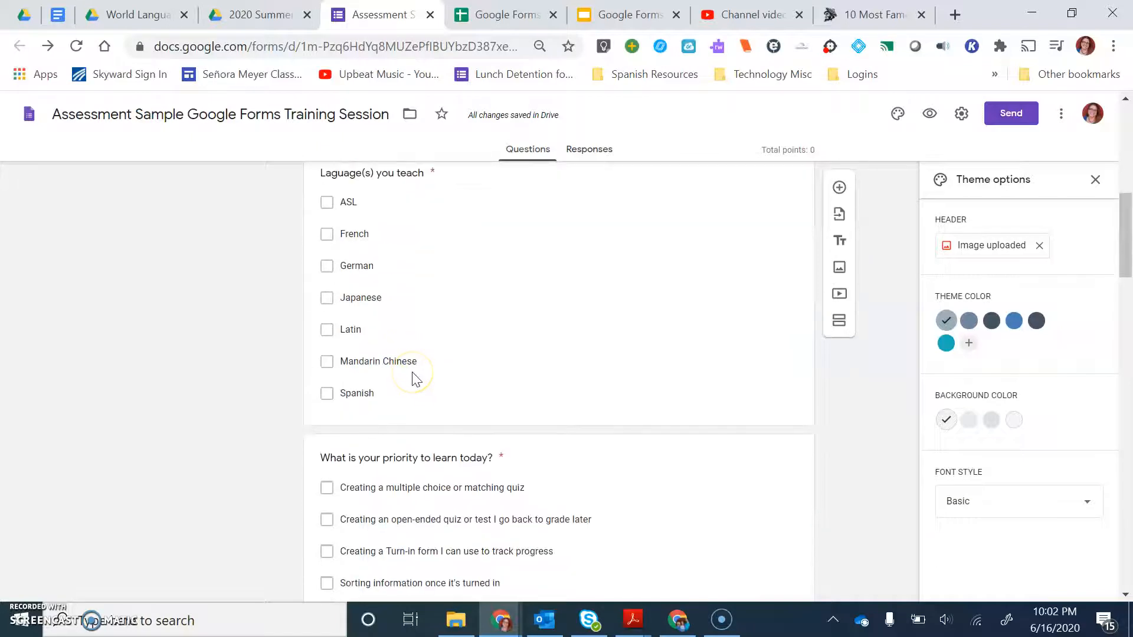
scroll(414, 374, down, 2)
scroll(412, 372, down, 2)
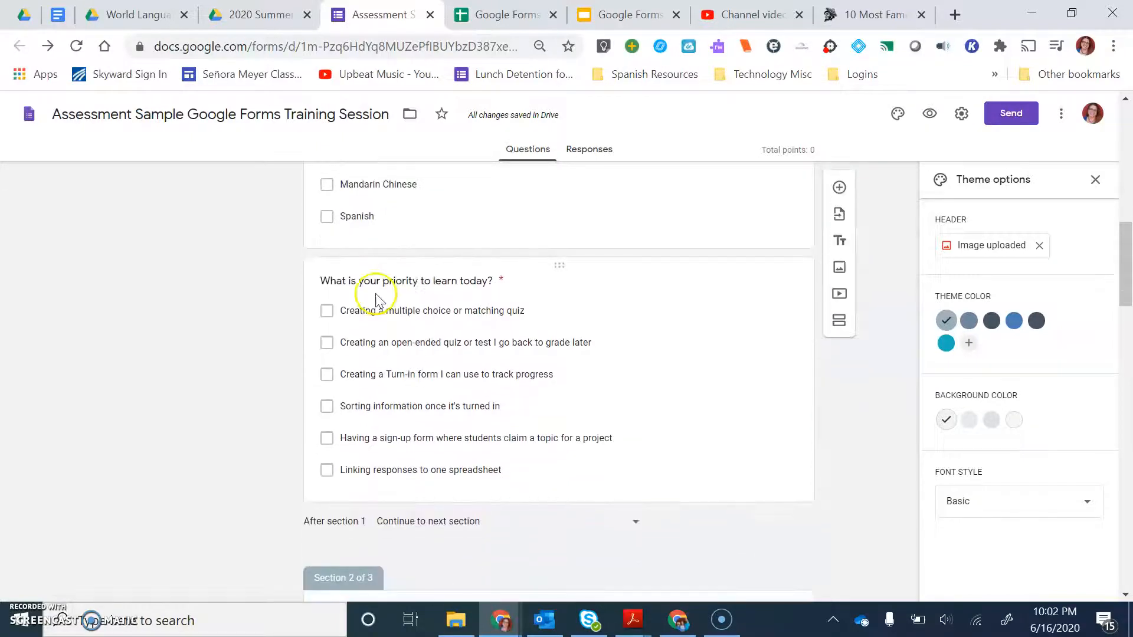
click(573, 268)
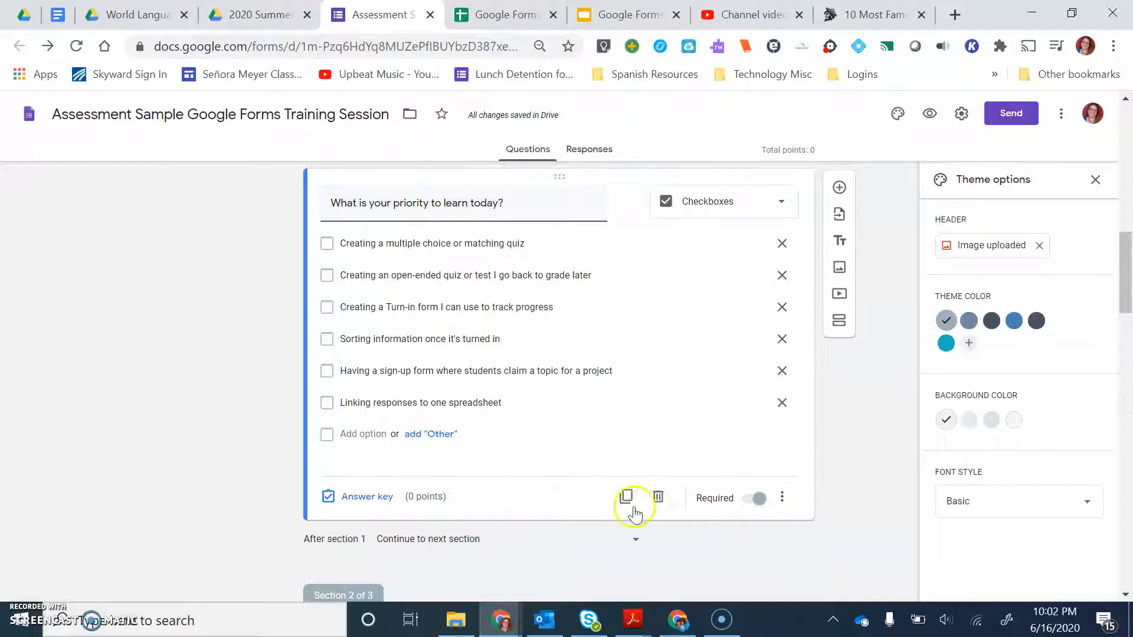
click(657, 499)
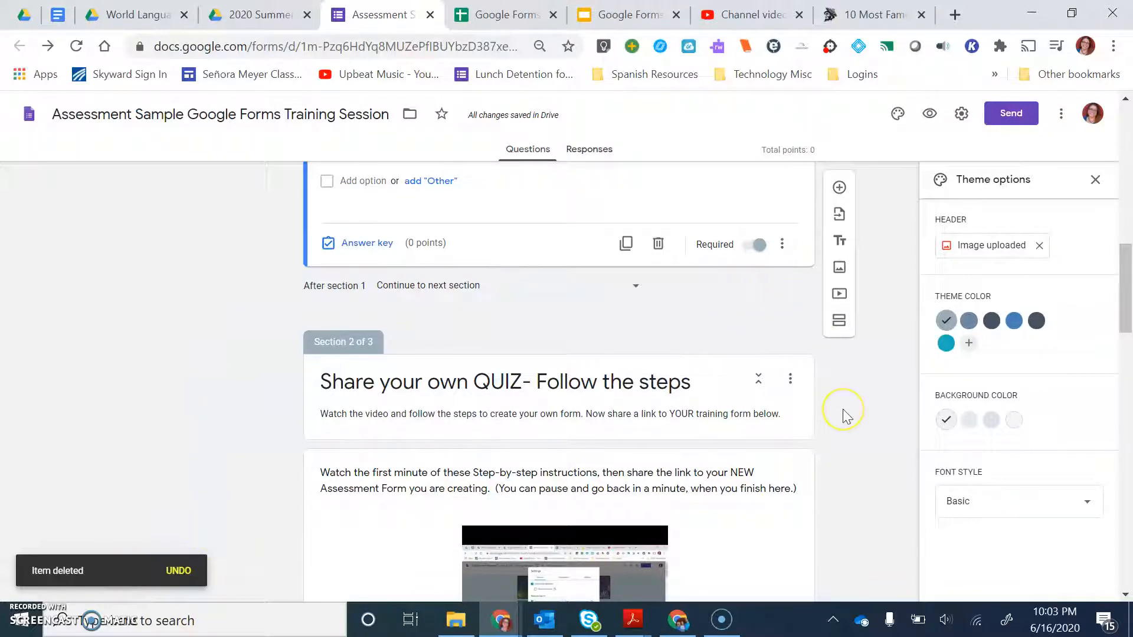
Review the contents of the "Share your own QUIZ- Follow the steps" and "Favorites & Feedback" sections.
scroll(845, 416, down, 2)
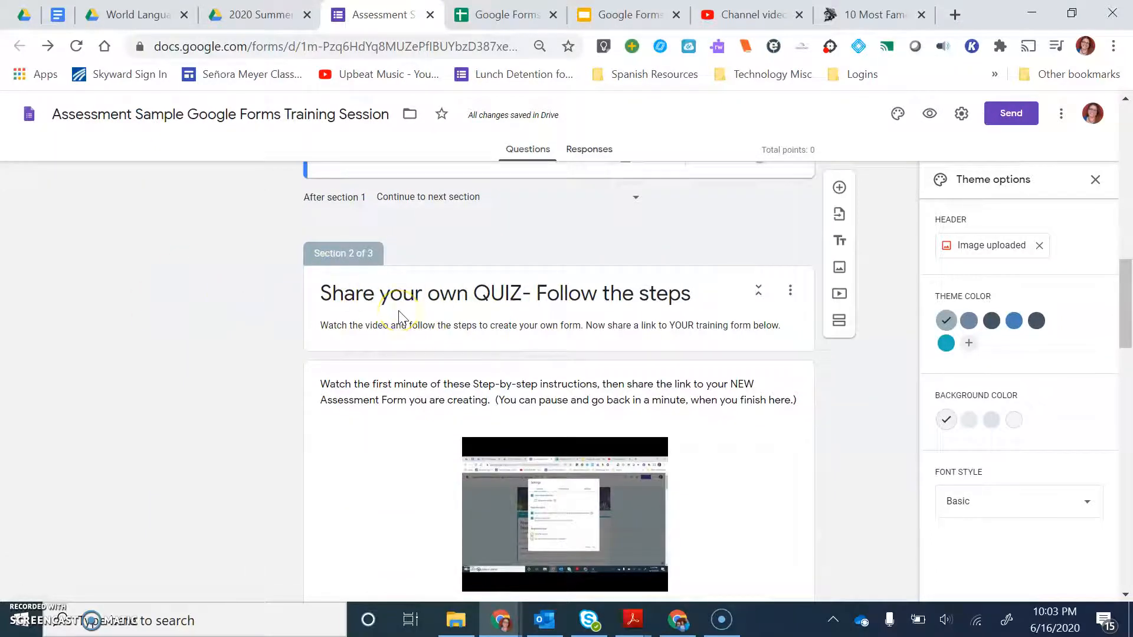
scroll(399, 319, down, 2)
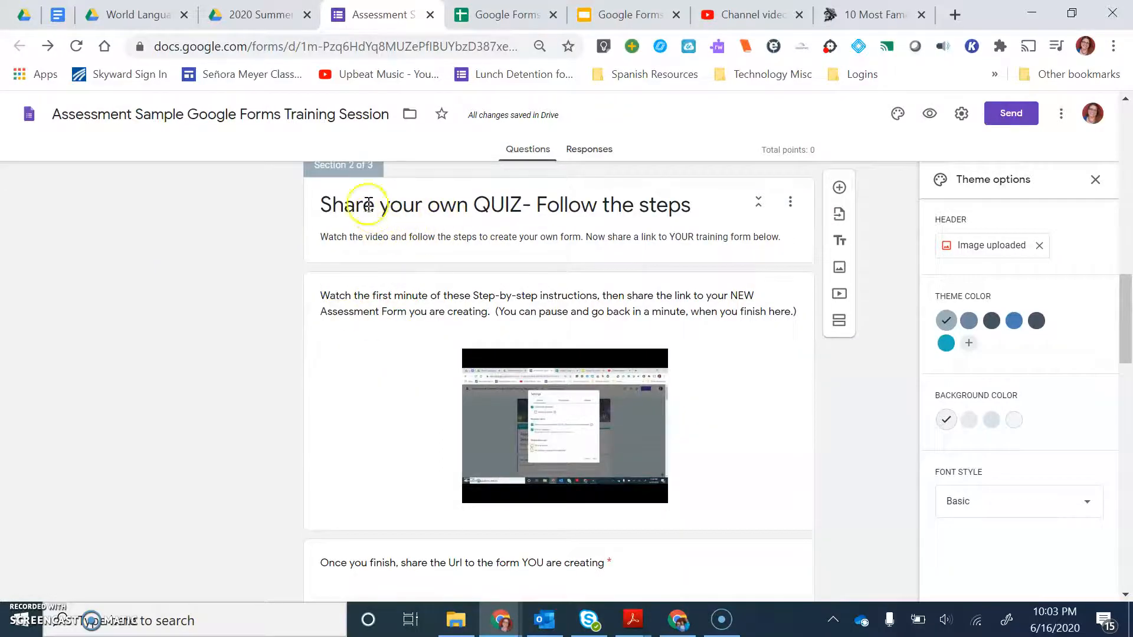
scroll(406, 406, down, 3)
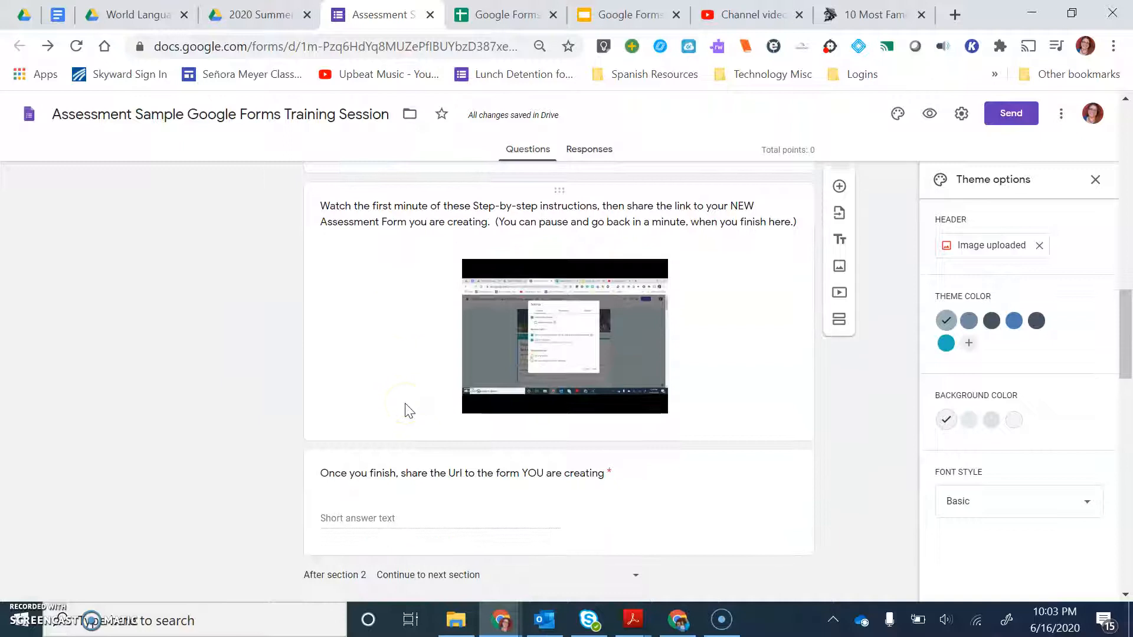
scroll(407, 404, up, 5)
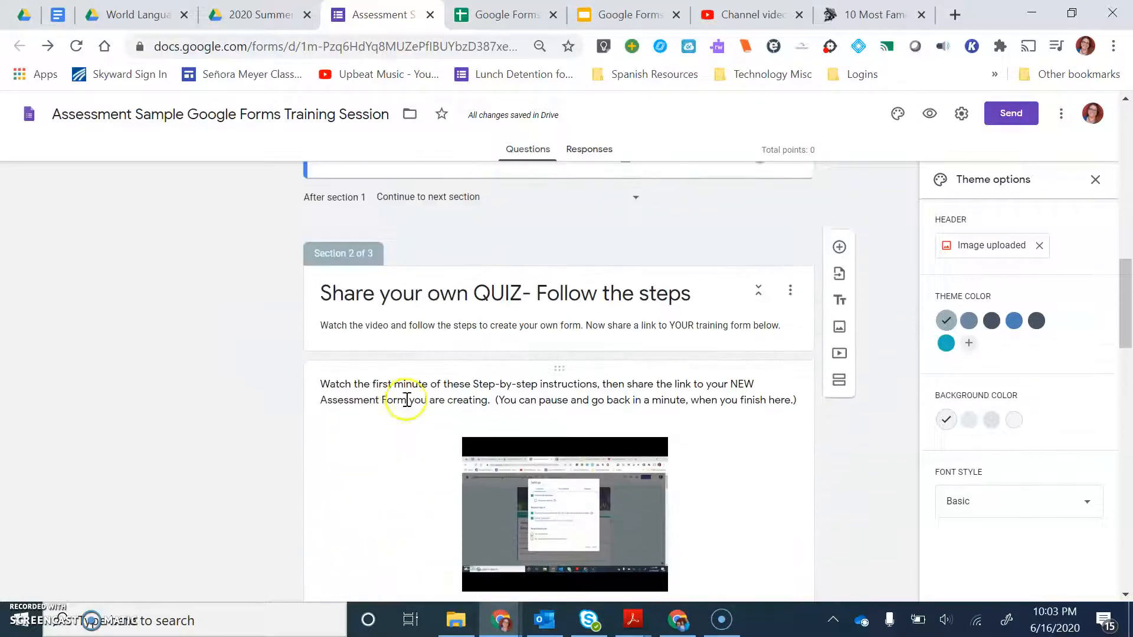
scroll(372, 319, down, 9)
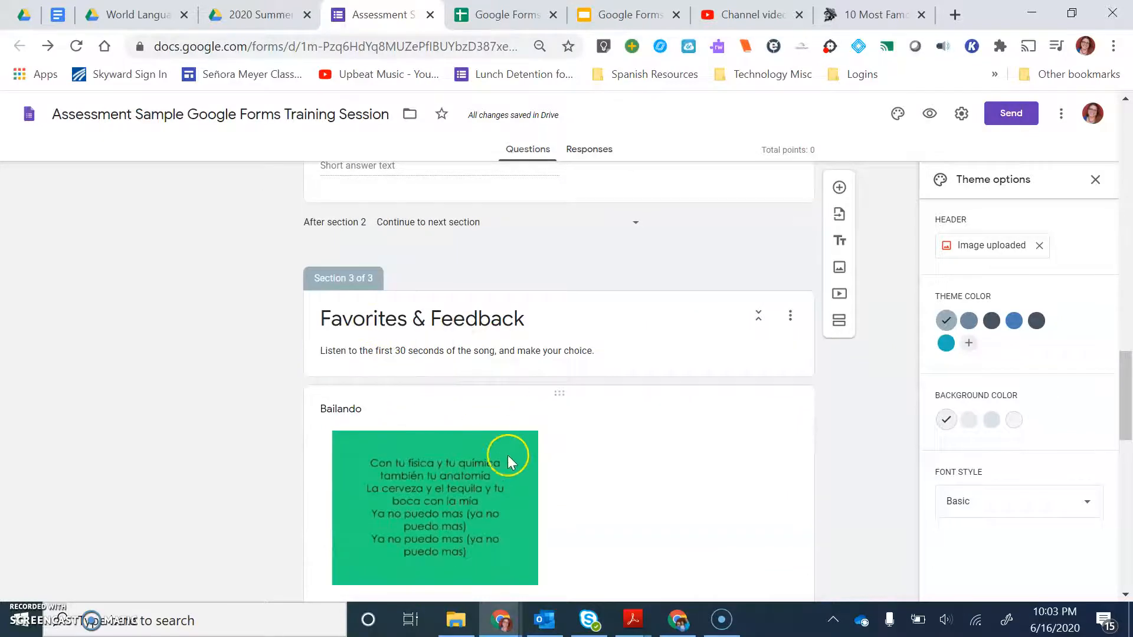
scroll(506, 463, up, 7)
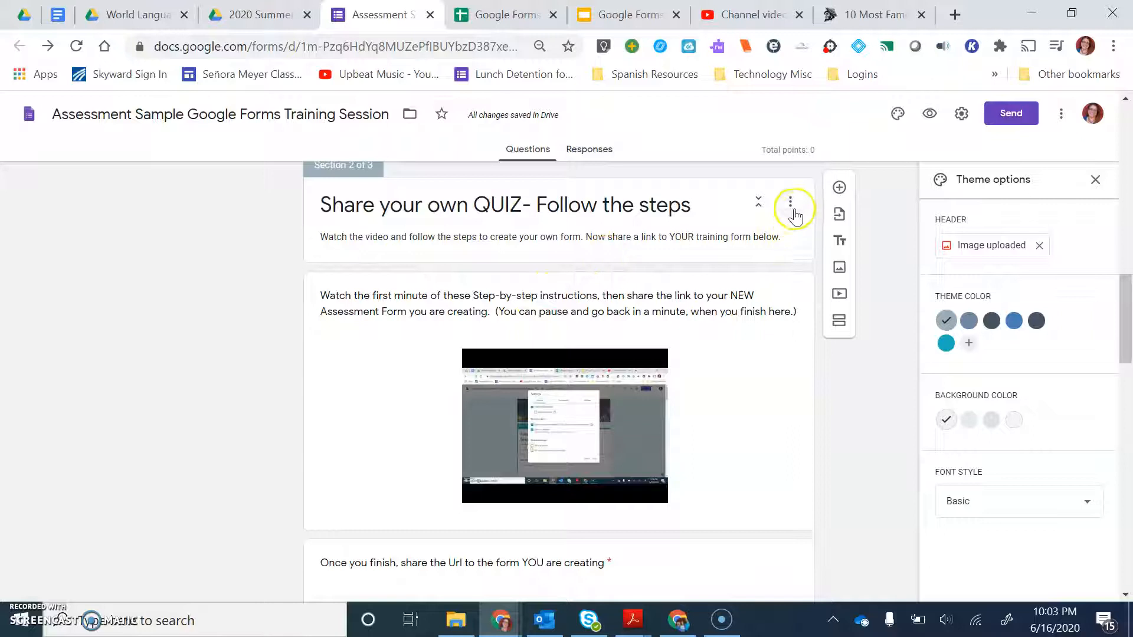
scroll(792, 209, down, 2)
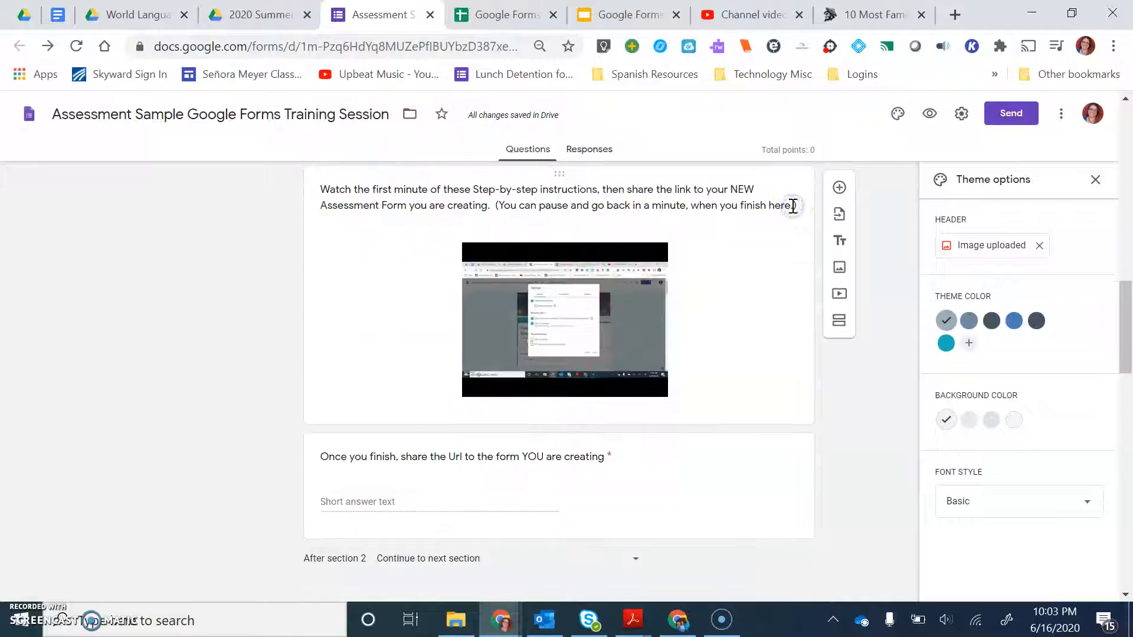
Reorder the sections so that "Share your own QUIZ- Follow the steps" comes after "Favorites & Feedback", and save the order.
scroll(759, 248, up, 3)
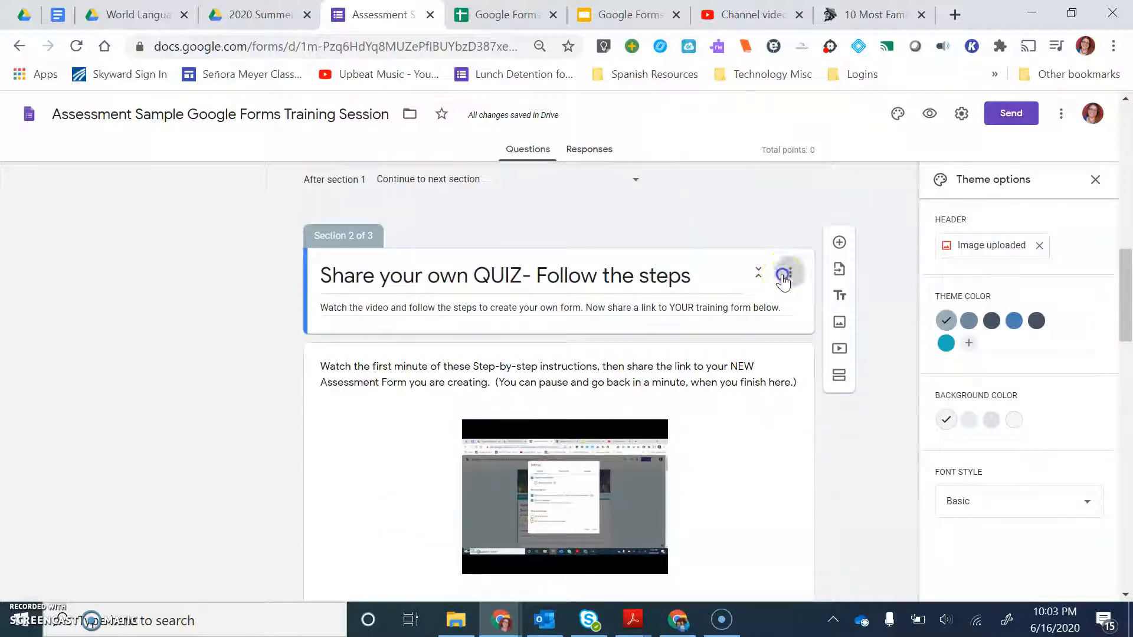
click(784, 279)
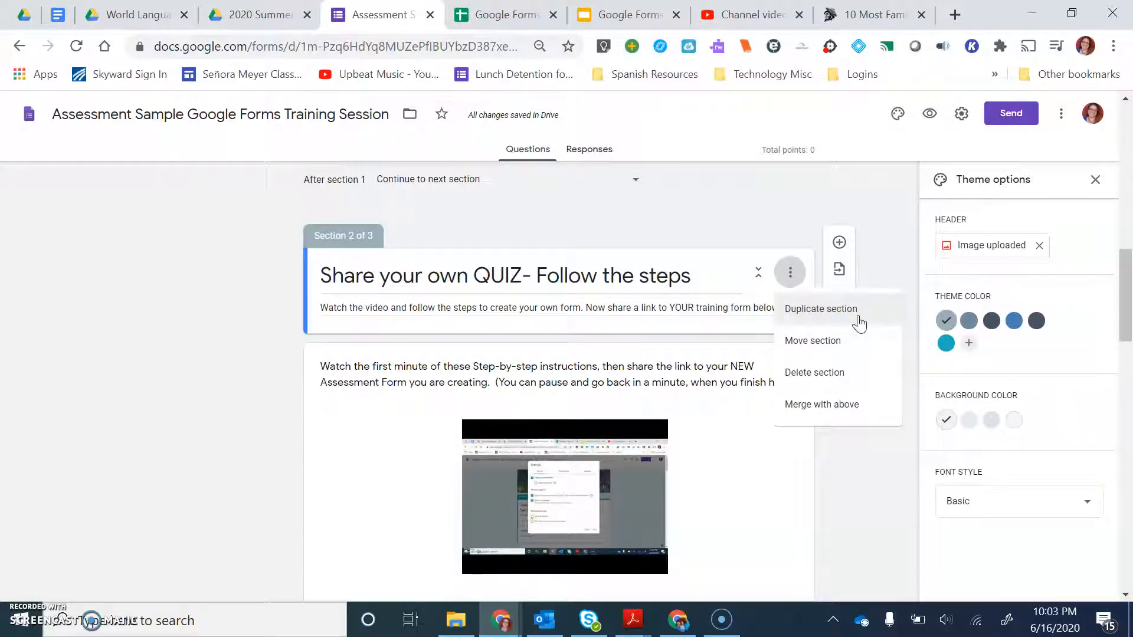
click(844, 349)
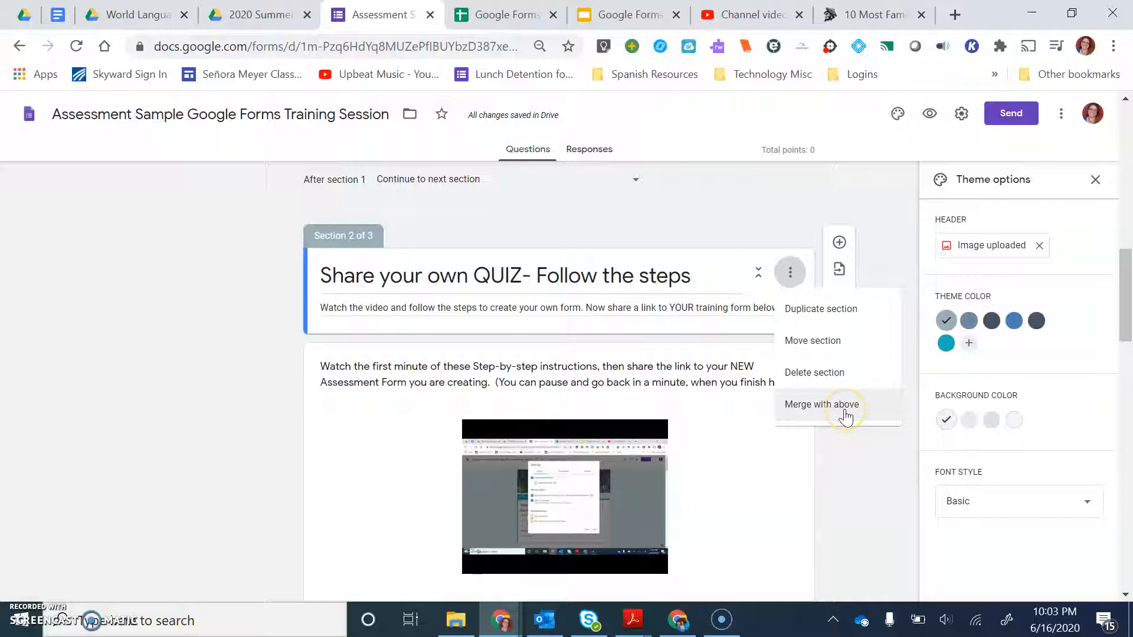
click(864, 353)
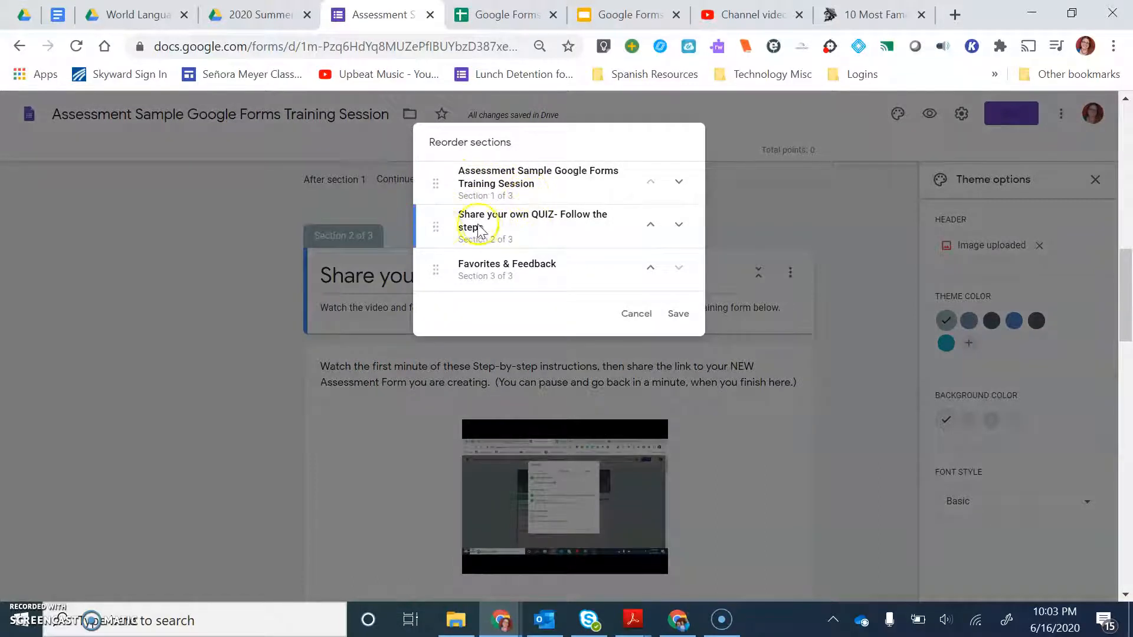
drag(432, 226, 430, 285)
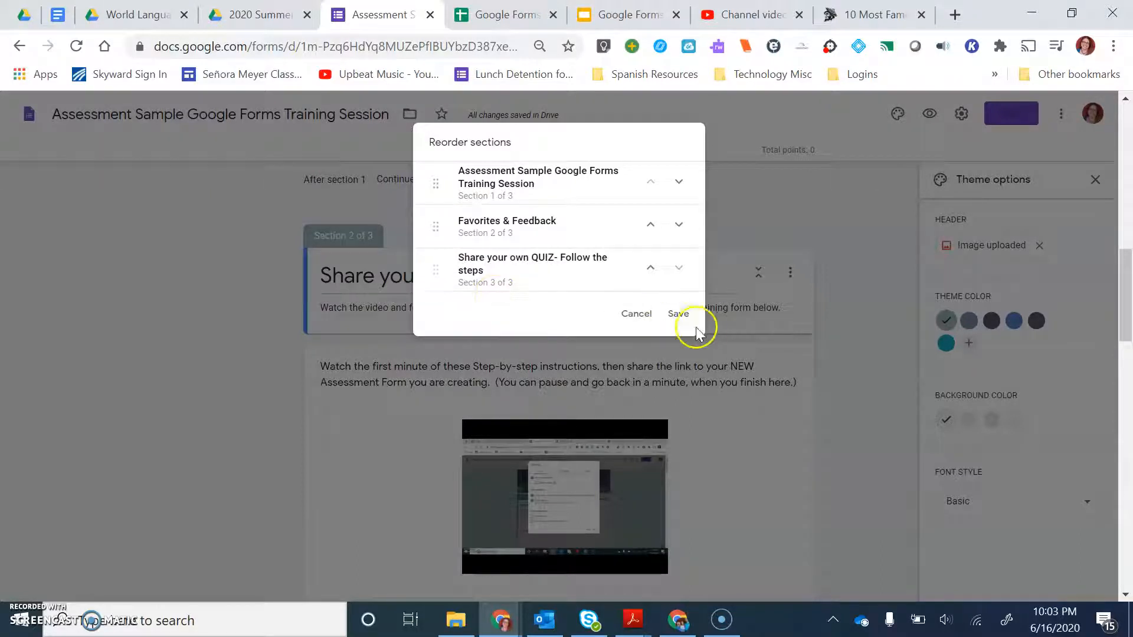
click(678, 314)
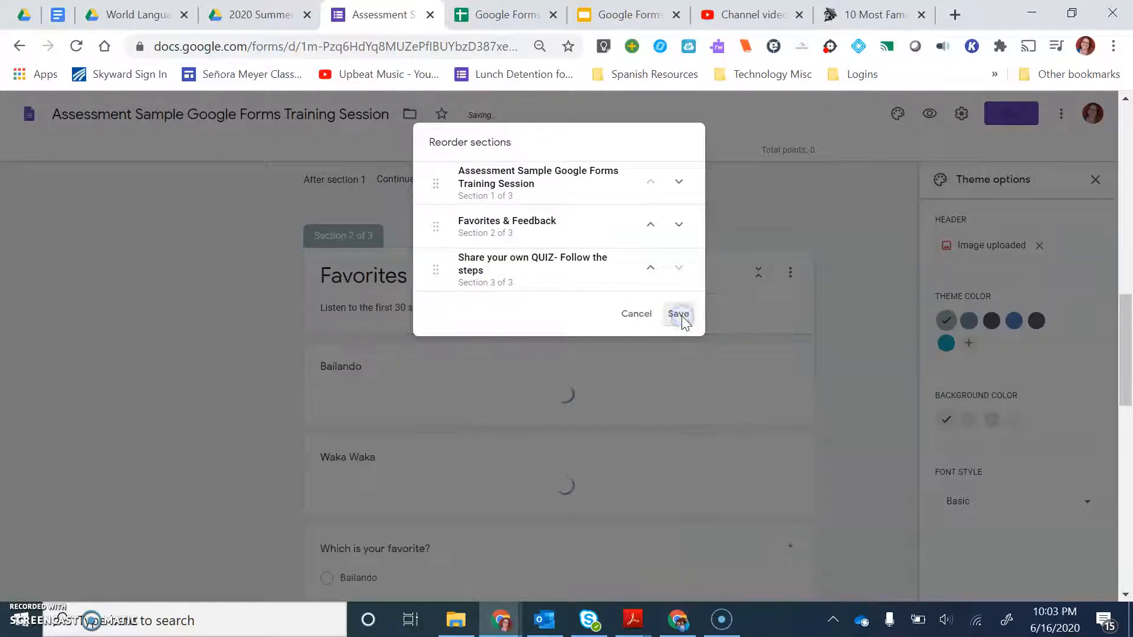
Rename the "Favorites & Feedback" section as "Matching Section".
scroll(449, 372, down, 15)
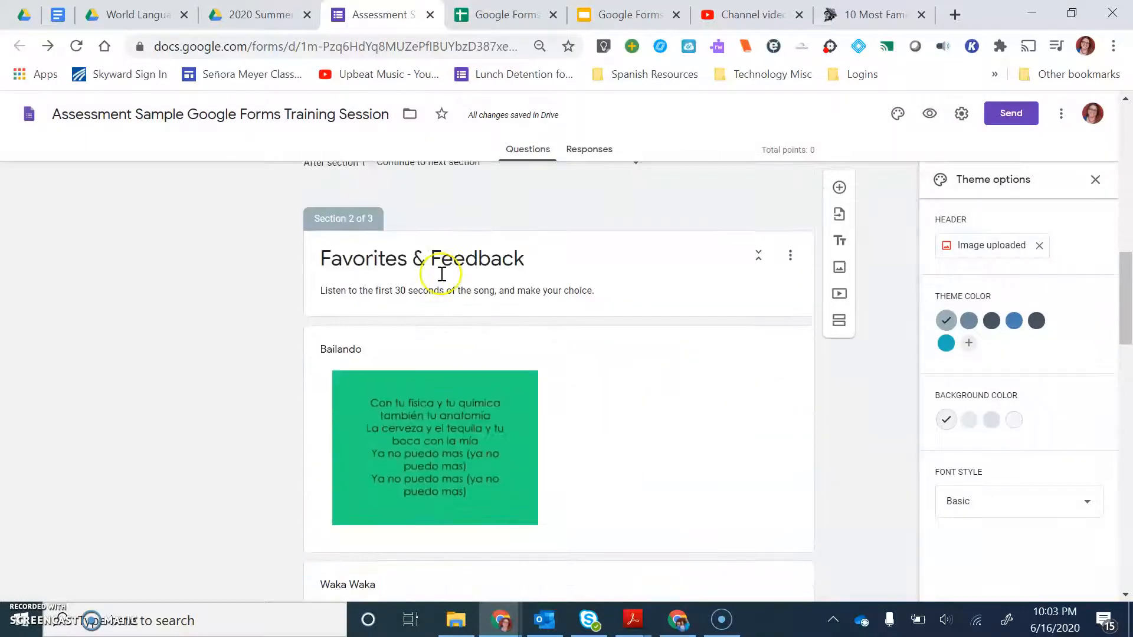
click(444, 264)
text(Matchi)
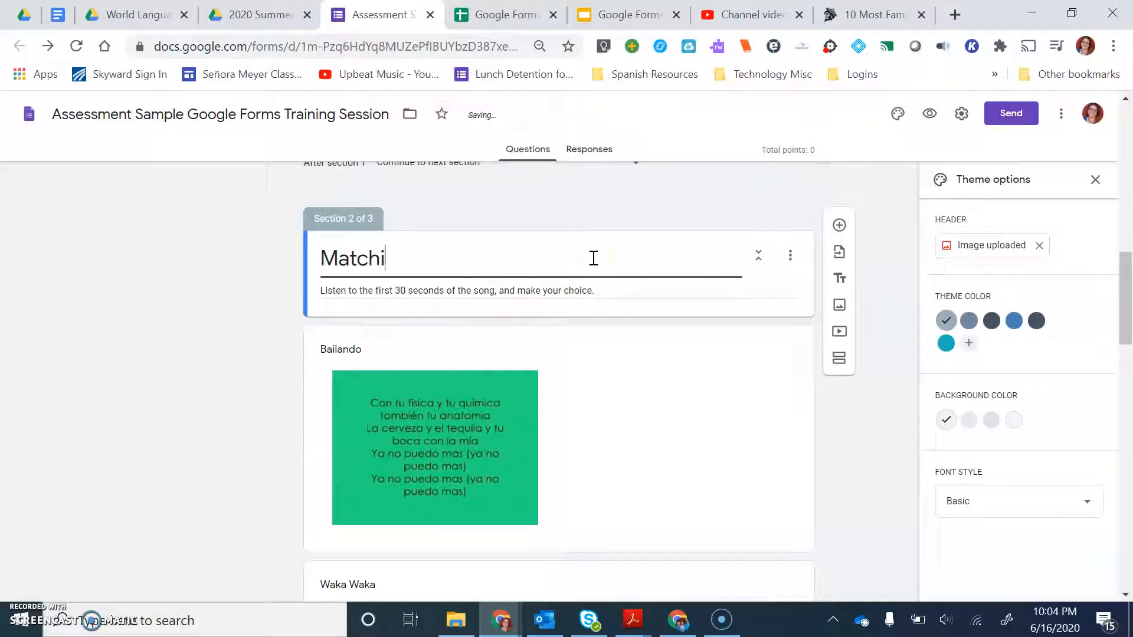
text(ng Section)
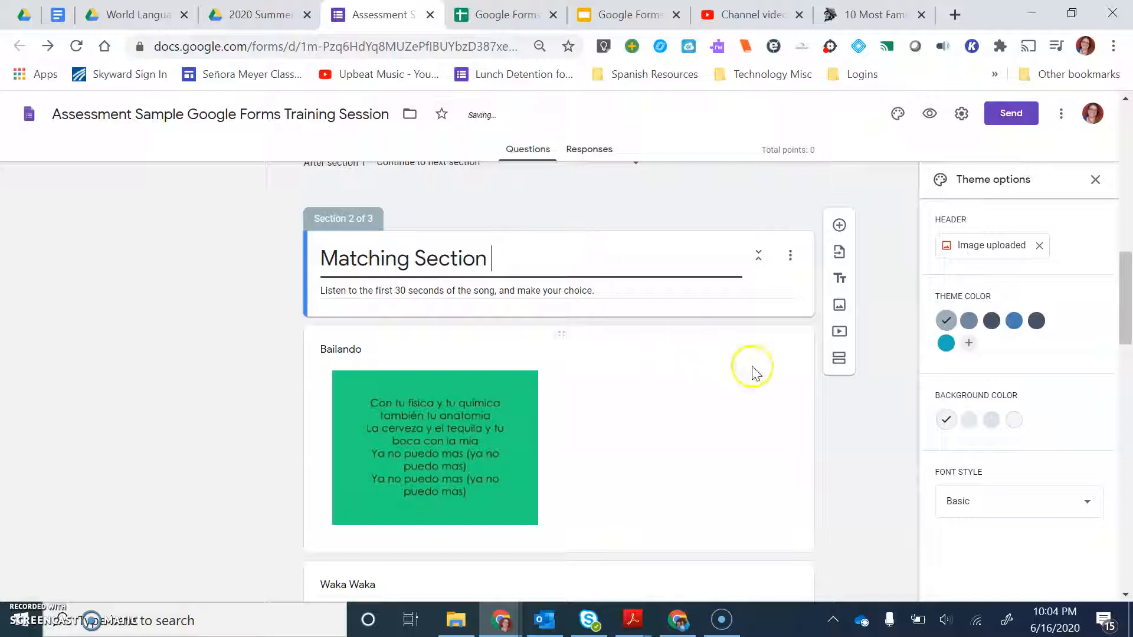
Delete the Bailando and Waka Waka videos from the Matching Section.
scroll(581, 363, down, 2)
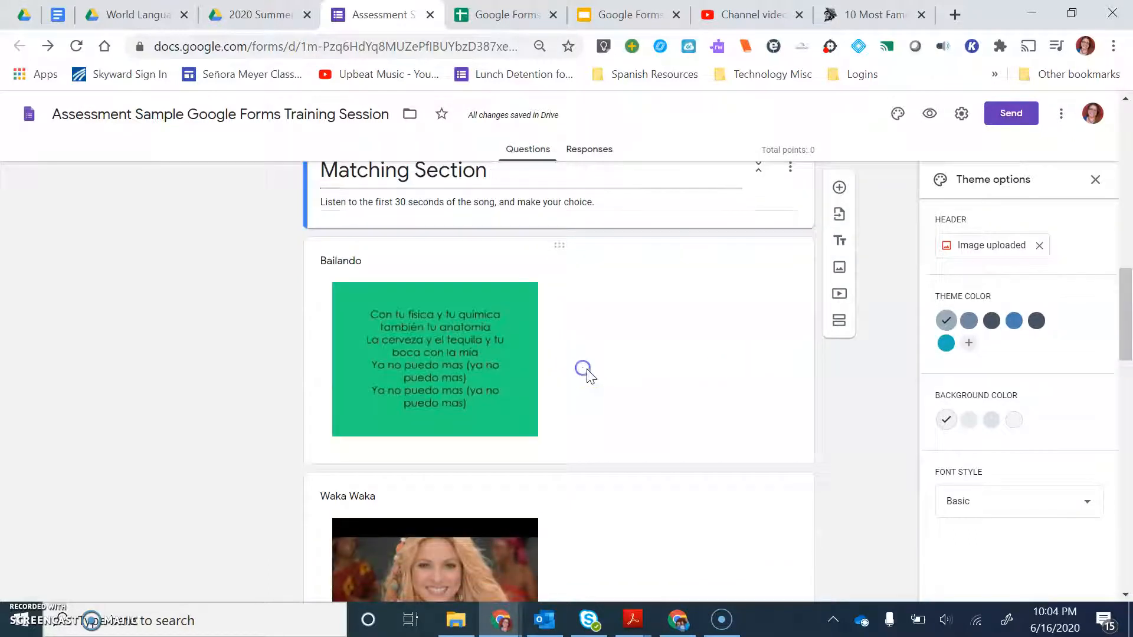
click(583, 371)
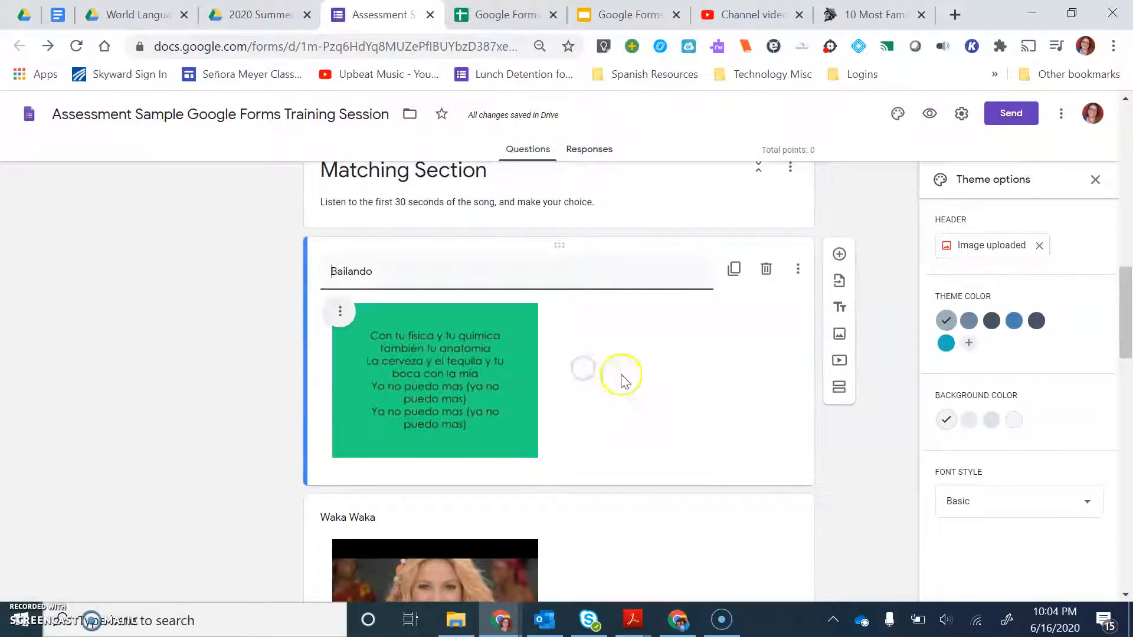
click(765, 271)
click(753, 271)
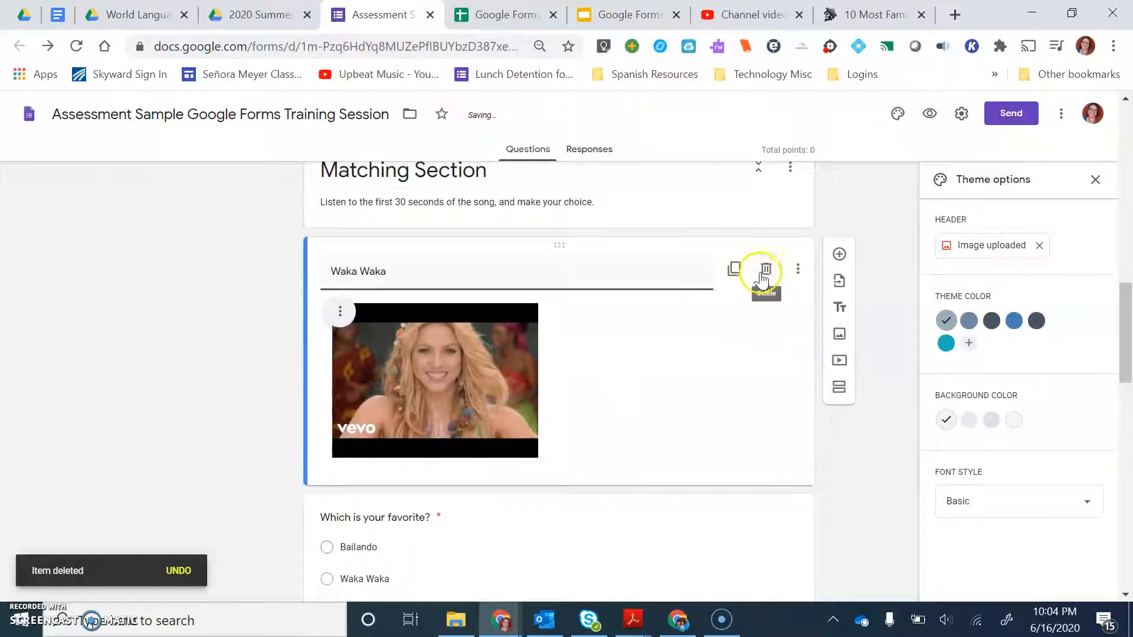
click(765, 271)
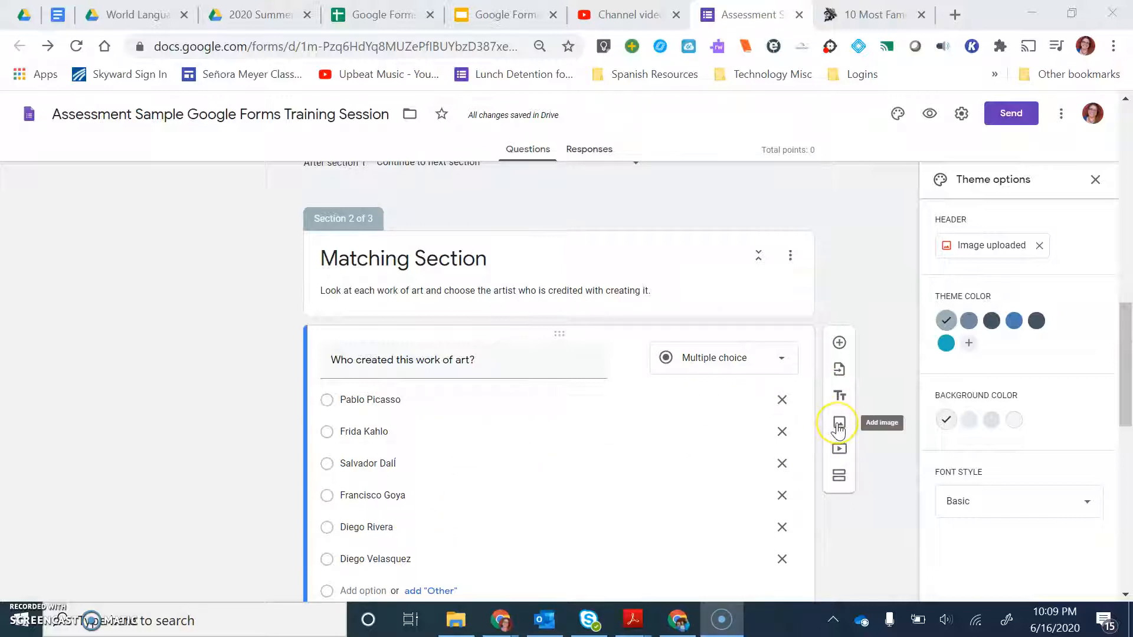
Start adding an image below the artwork question, and copy the image address of Guernica from the famous Spanish painters web page.
click(838, 424)
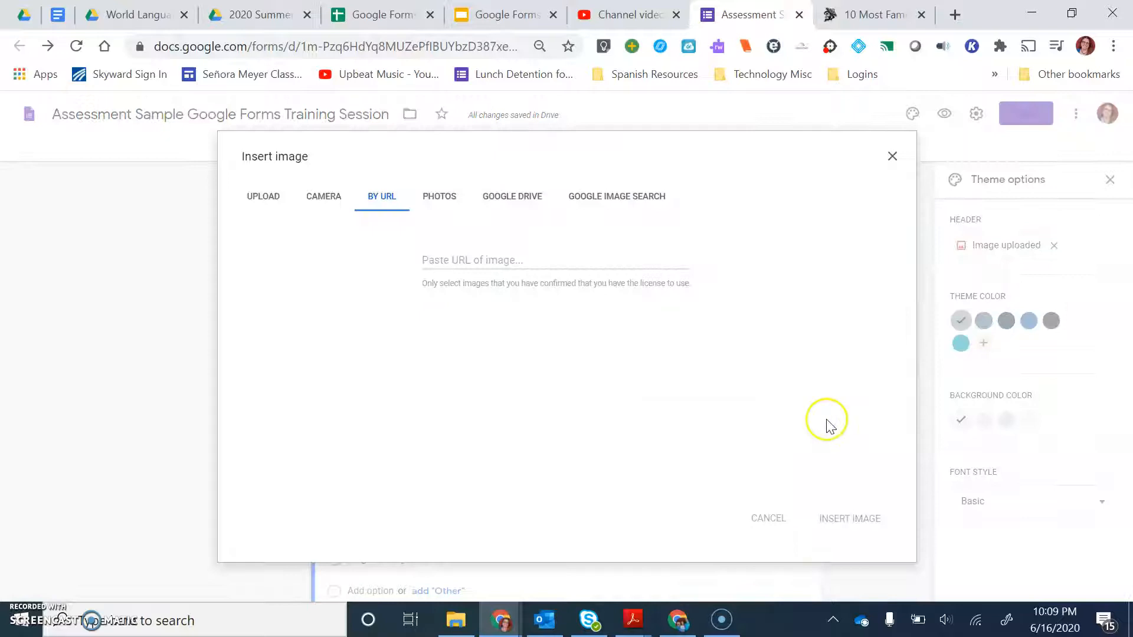
click(872, 18)
scroll(342, 442, down, 10)
scroll(367, 437, down, 20)
scroll(391, 423, down, 8)
scroll(400, 424, up, 4)
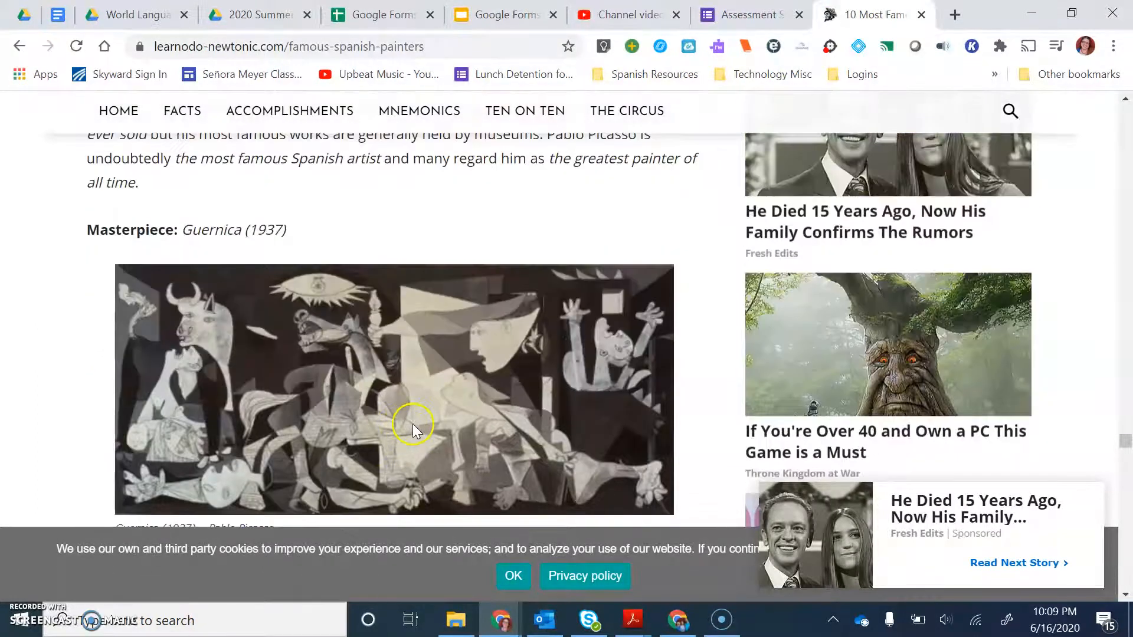
right_click(267, 412)
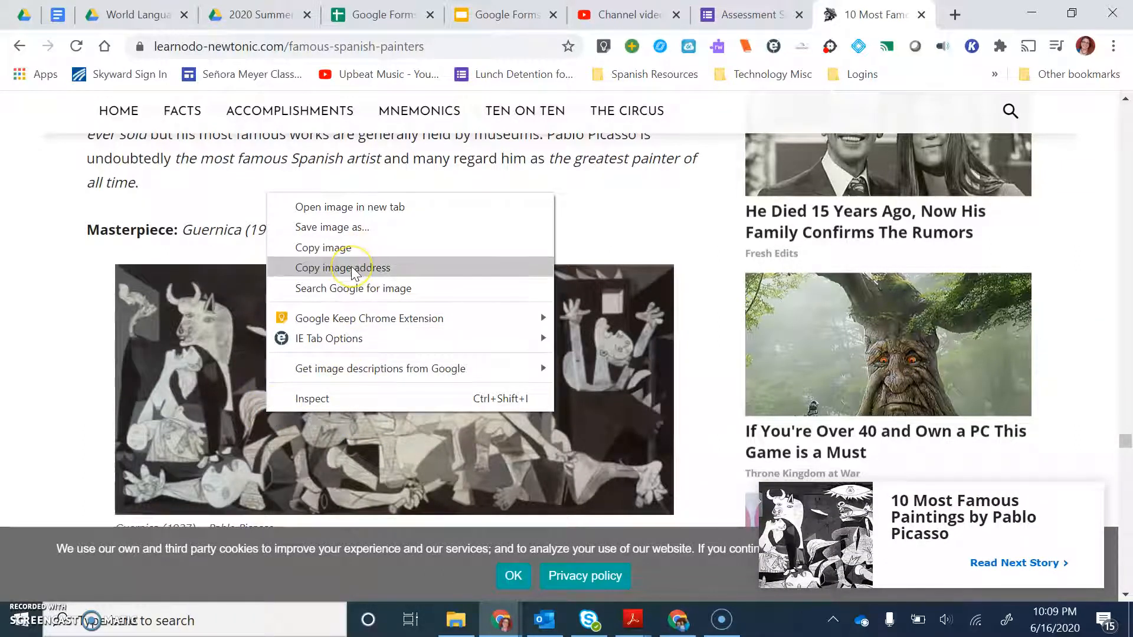
click(402, 275)
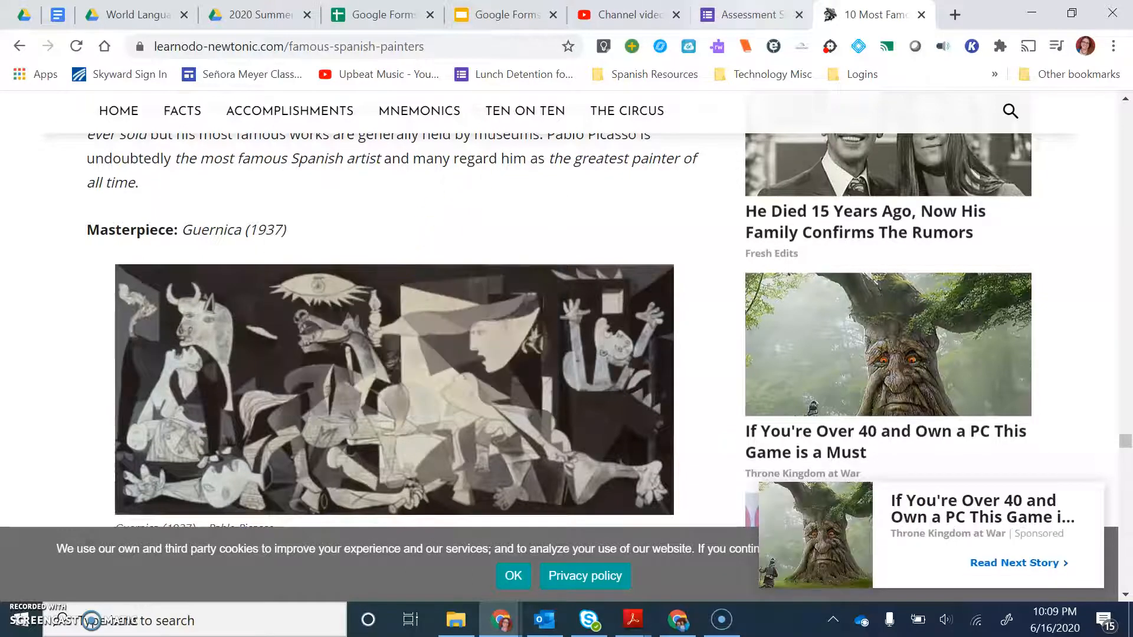
click(718, 15)
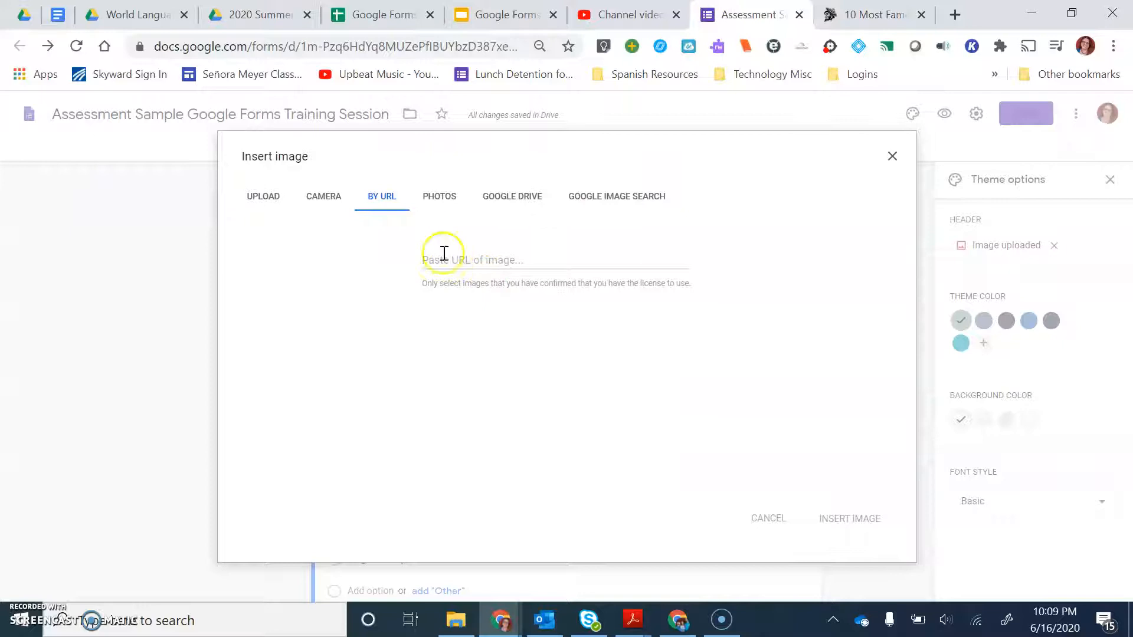
click(260, 196)
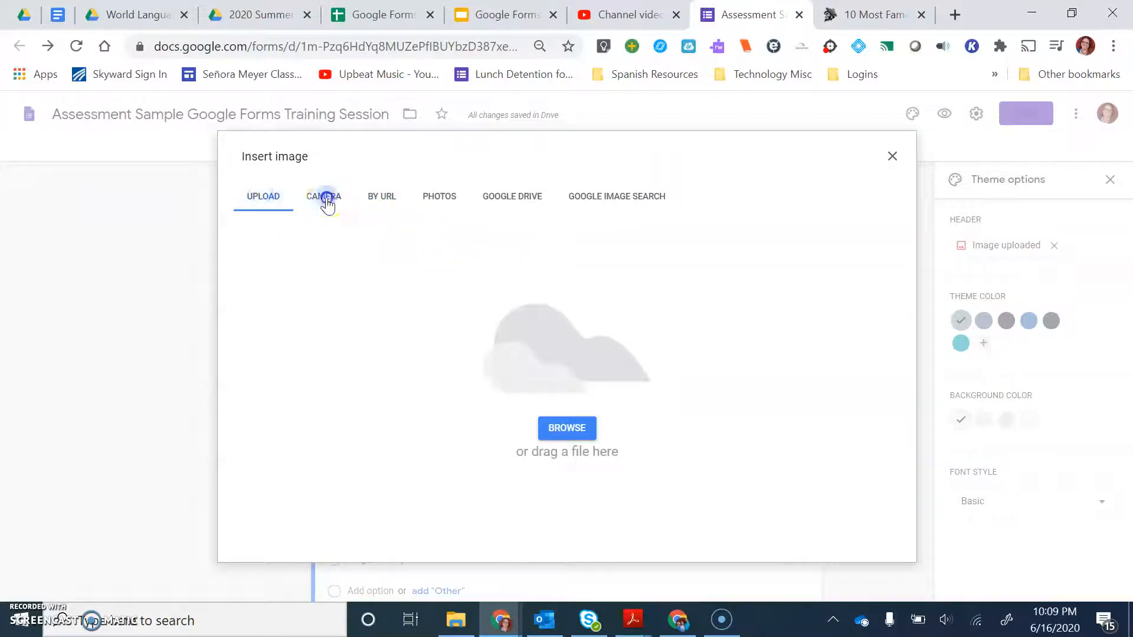
click(324, 198)
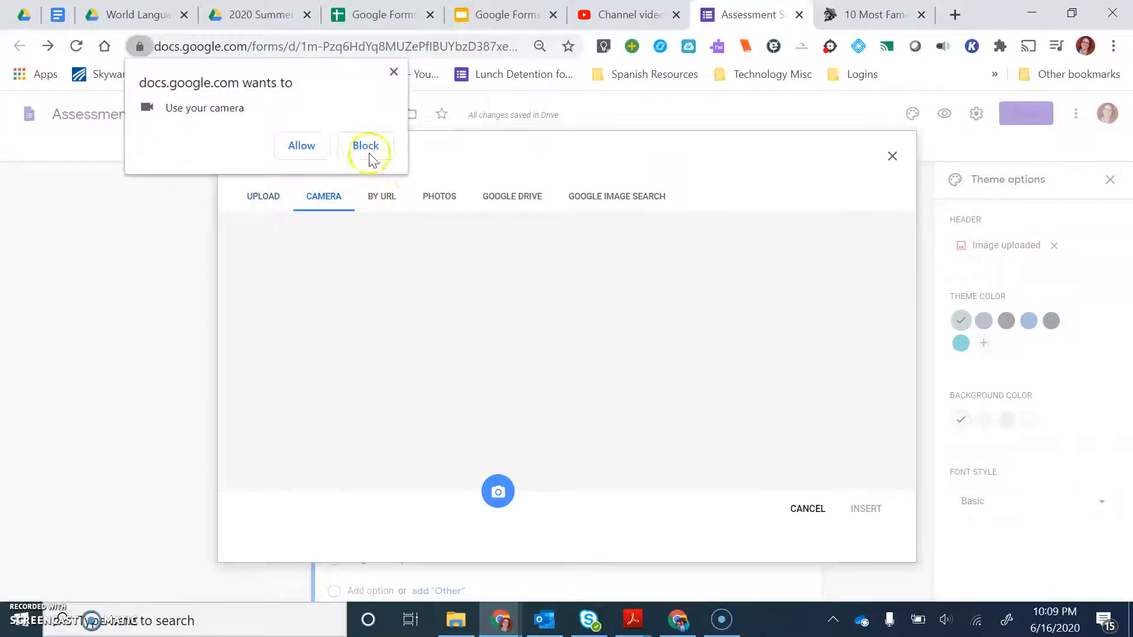
click(394, 72)
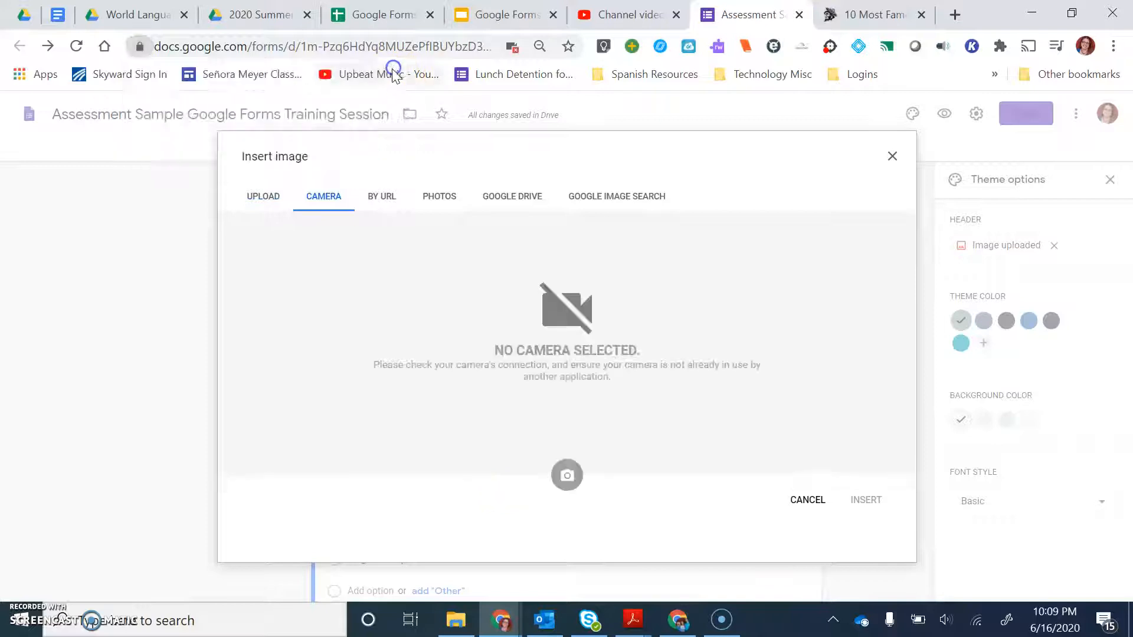
Insert the Guernica image from its copied URL and move it above the "Who created this work of art?" question.
click(375, 199)
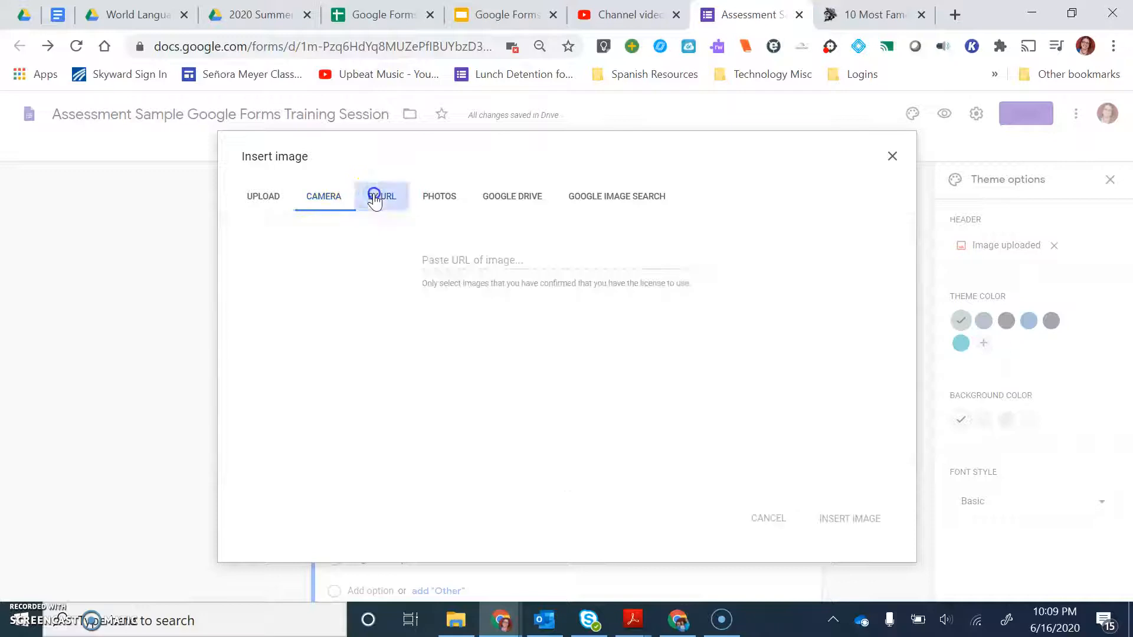
right_click(449, 261)
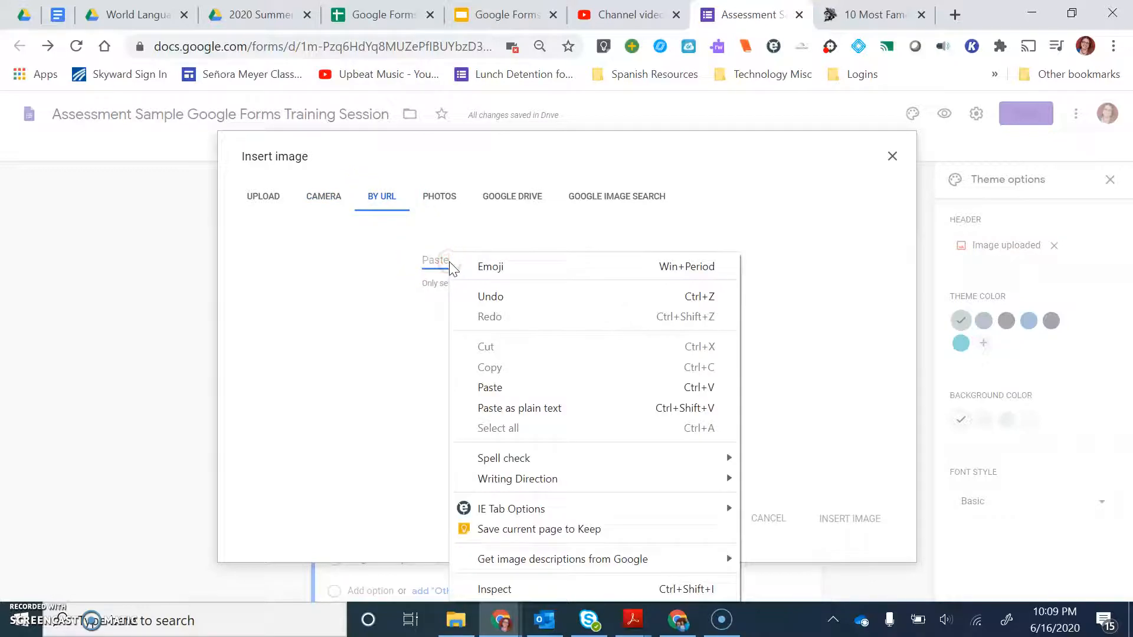
click(495, 387)
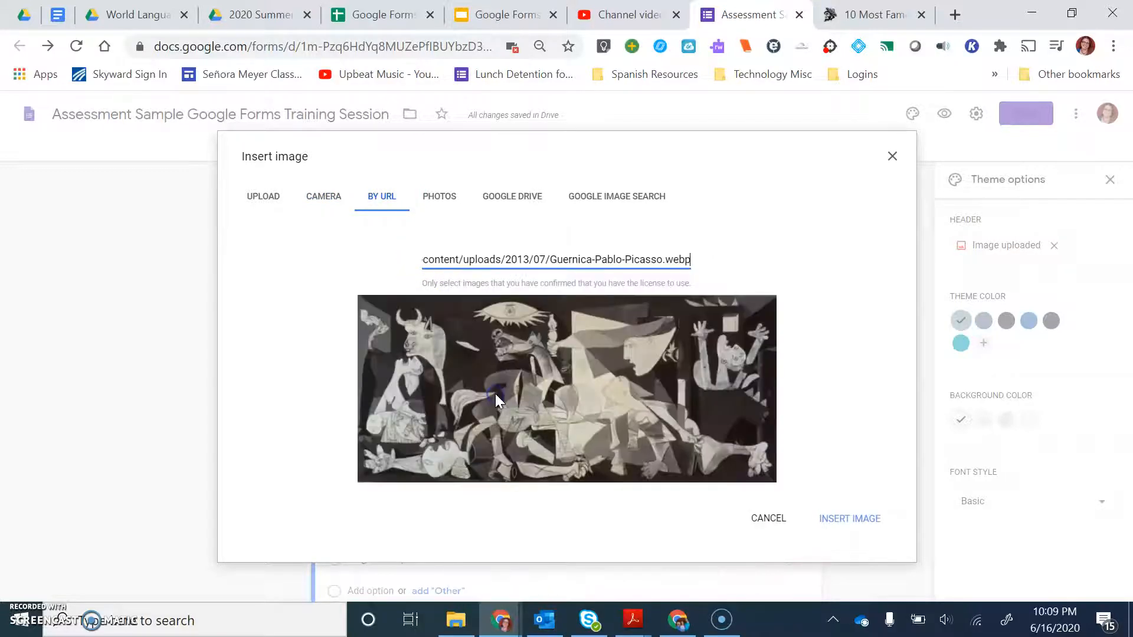
click(850, 518)
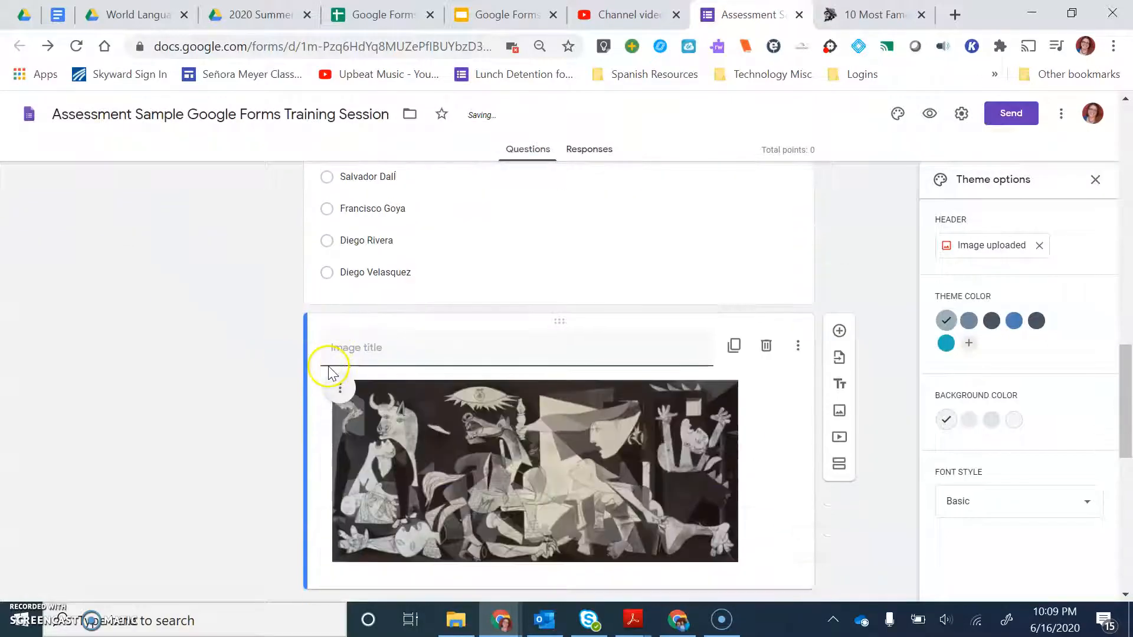
drag(549, 407, 451, 258)
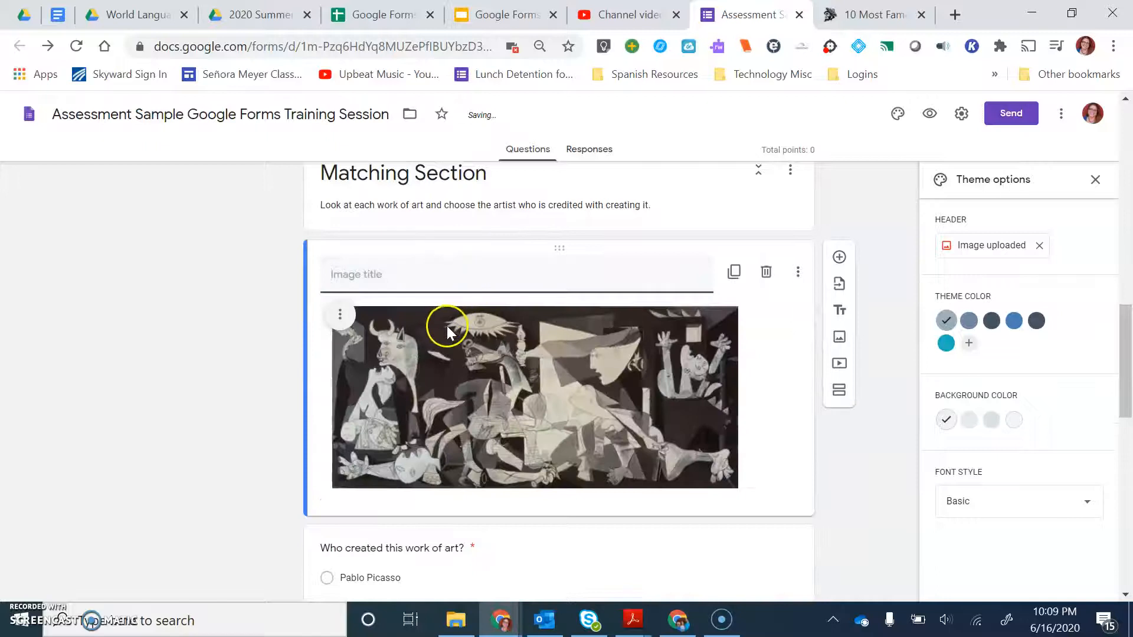
Title the Guernica image "Picture #1".
scroll(450, 328, down, 3)
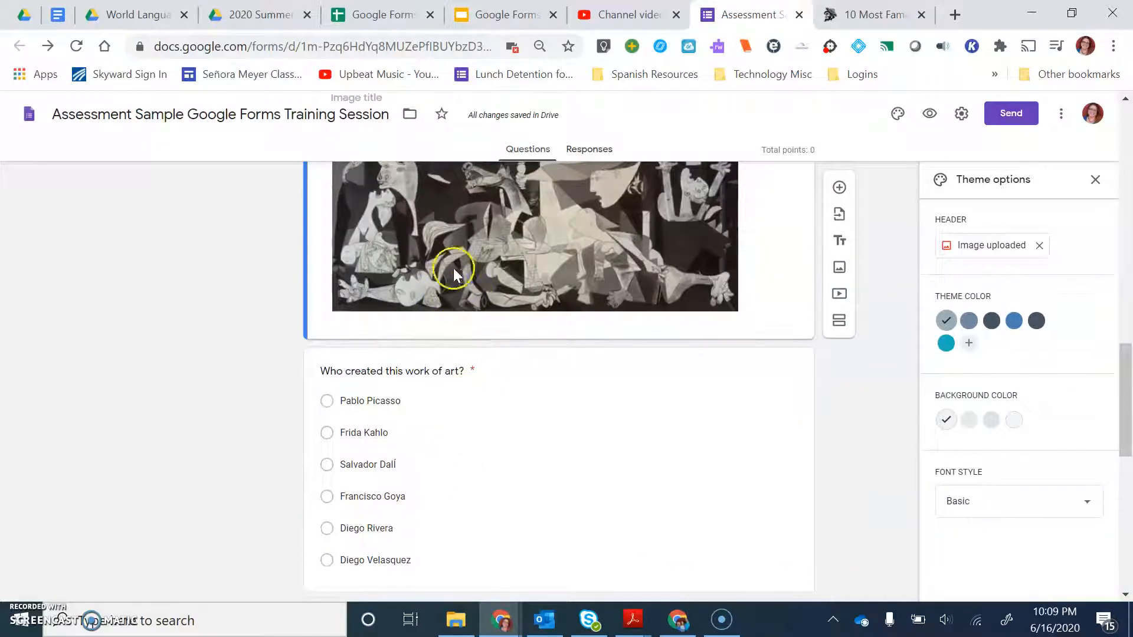
scroll(455, 460, up, 3)
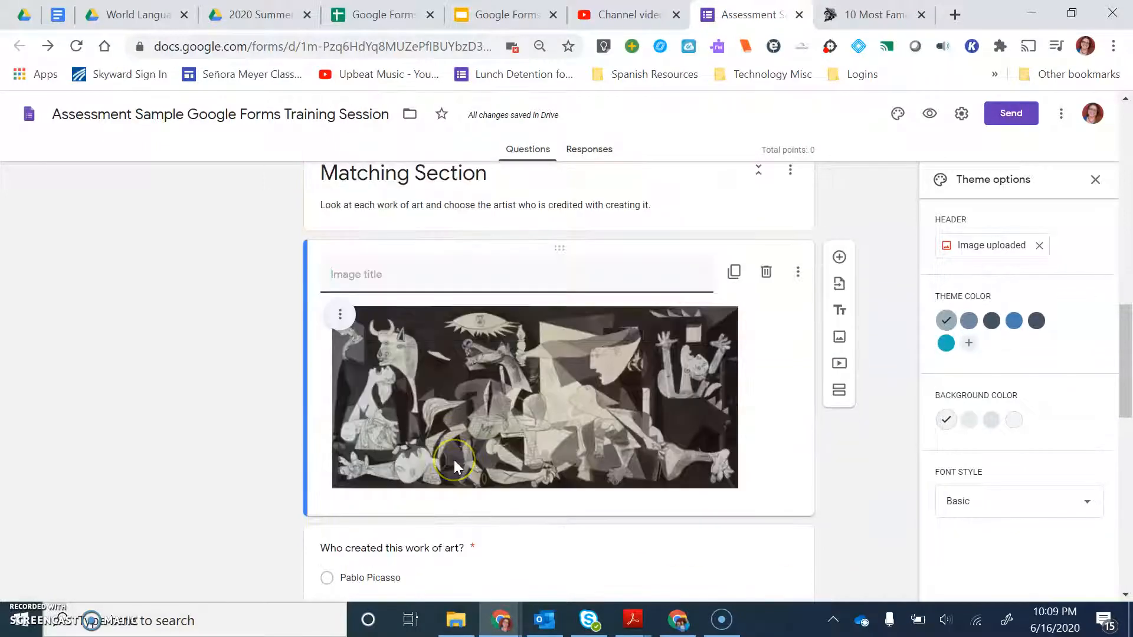
scroll(455, 467, down, 8)
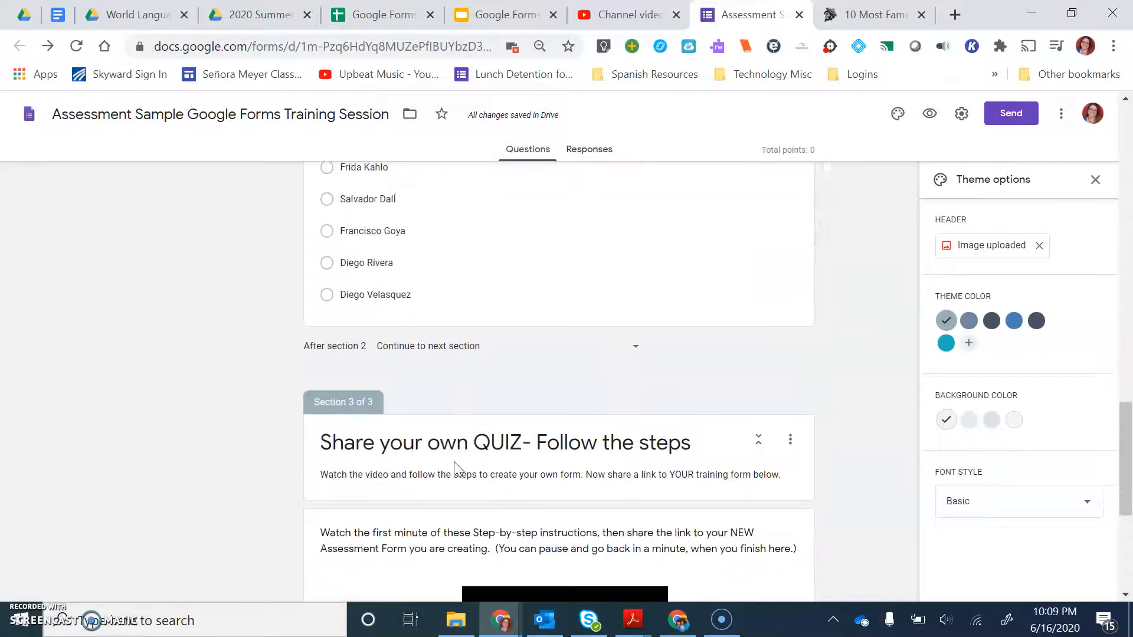
scroll(381, 345, up, 5)
click(395, 334)
scroll(395, 334, up, 2)
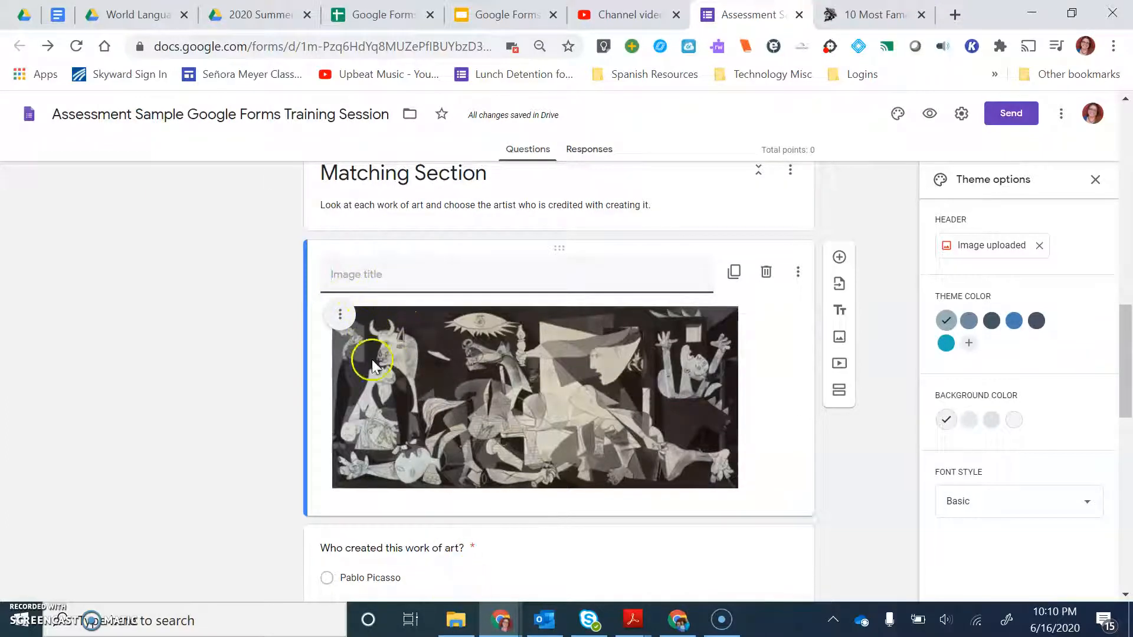
scroll(371, 402, down, 3)
scroll(381, 404, down, 2)
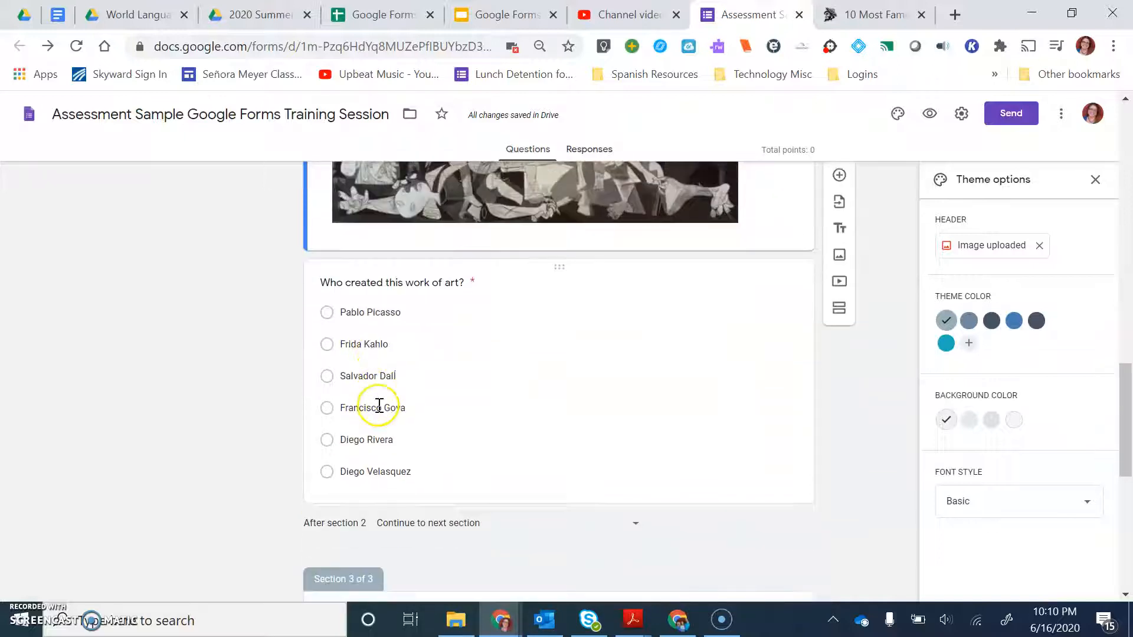
scroll(362, 430, up, 5)
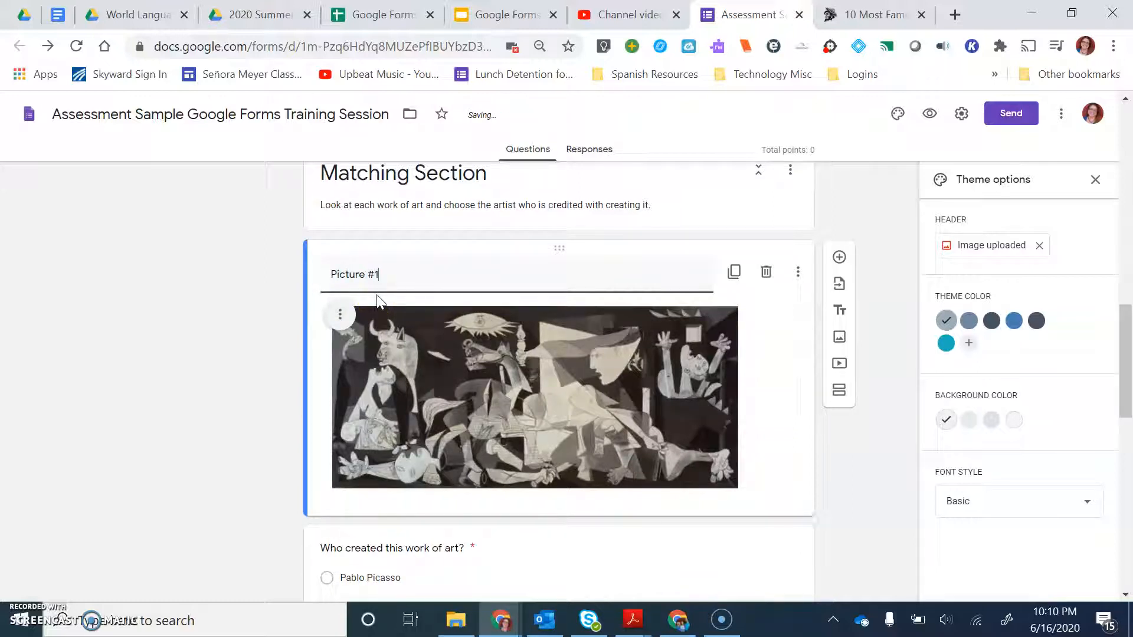
Reword the question below the Guernica image as "Who created the painting in Picture #1?".
click(435, 546)
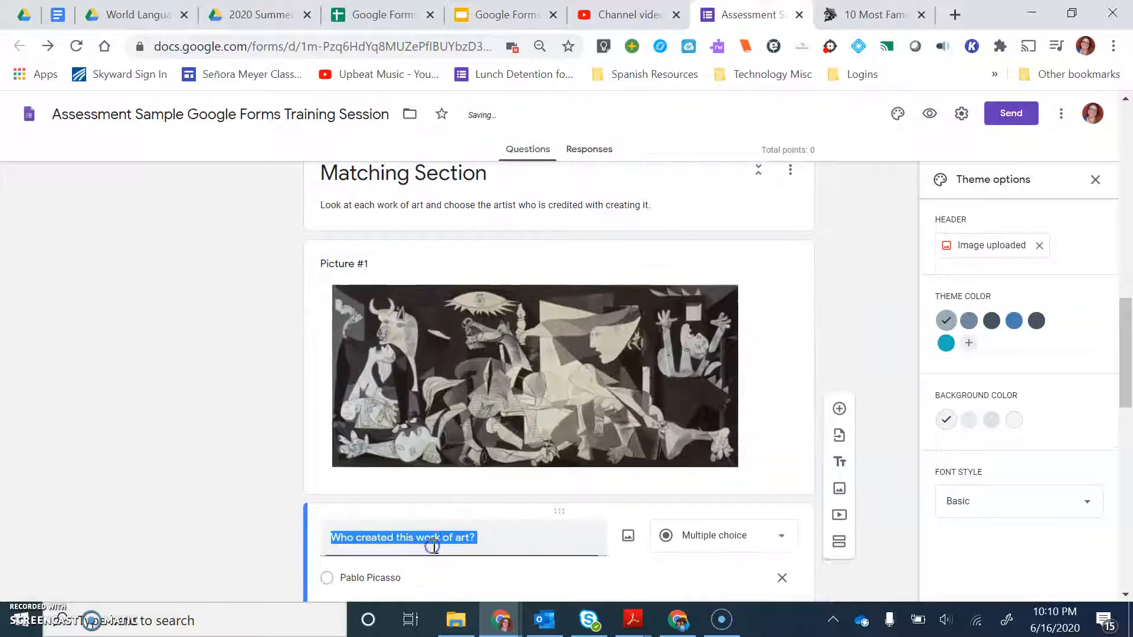
click(474, 536)
drag(471, 537, 409, 531)
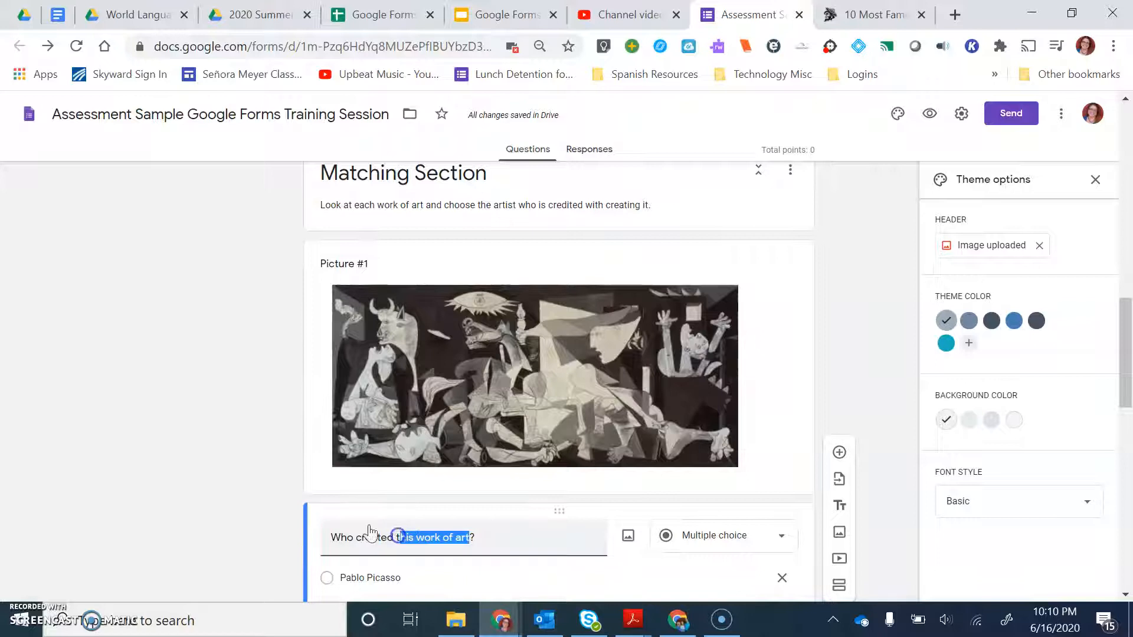
text(Picture)
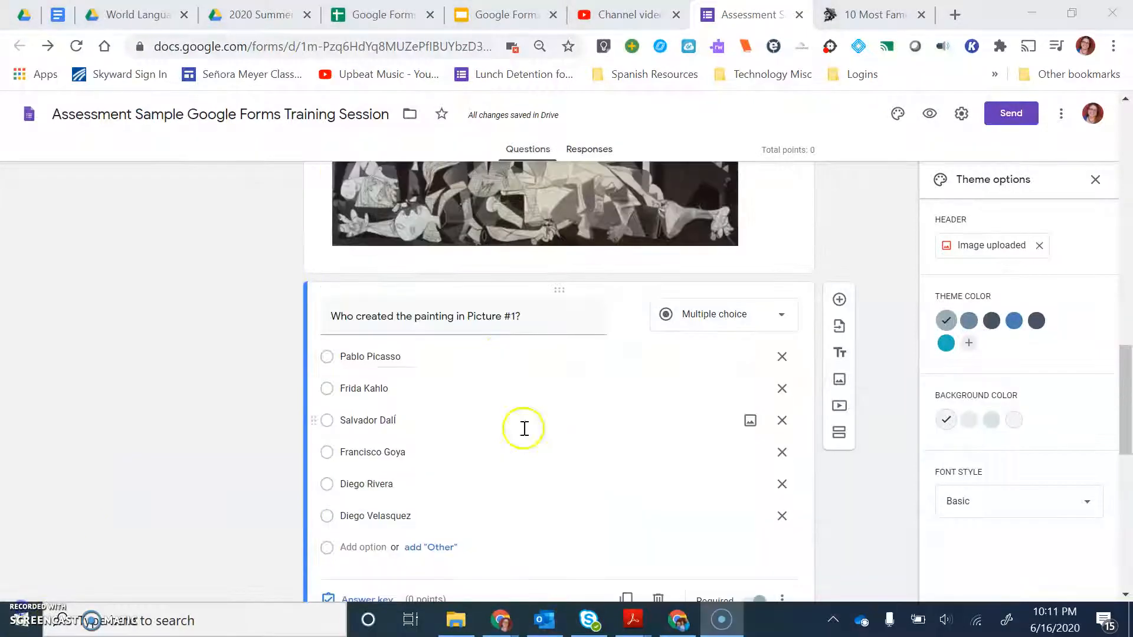
scroll(506, 384, up, 6)
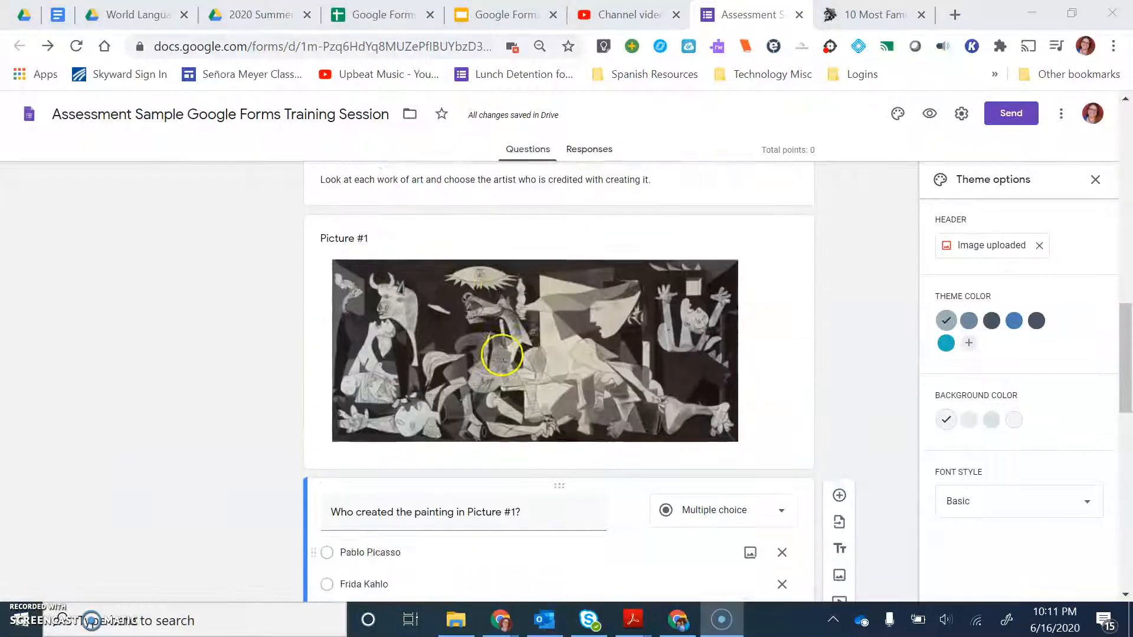
scroll(481, 436, down, 3)
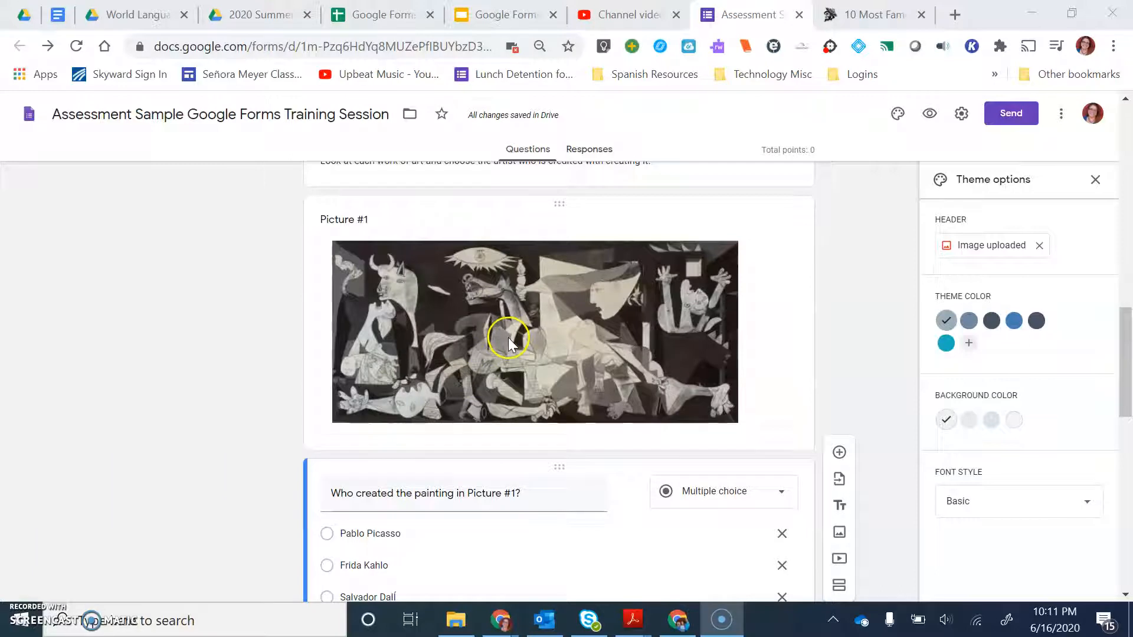
scroll(494, 357, down, 5)
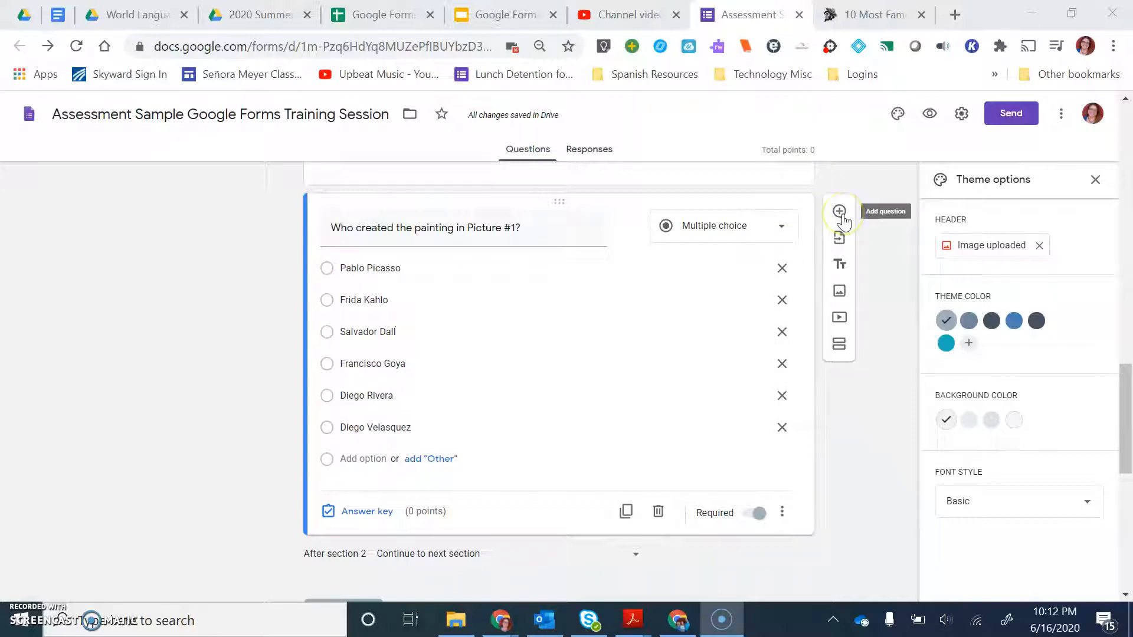
click(841, 348)
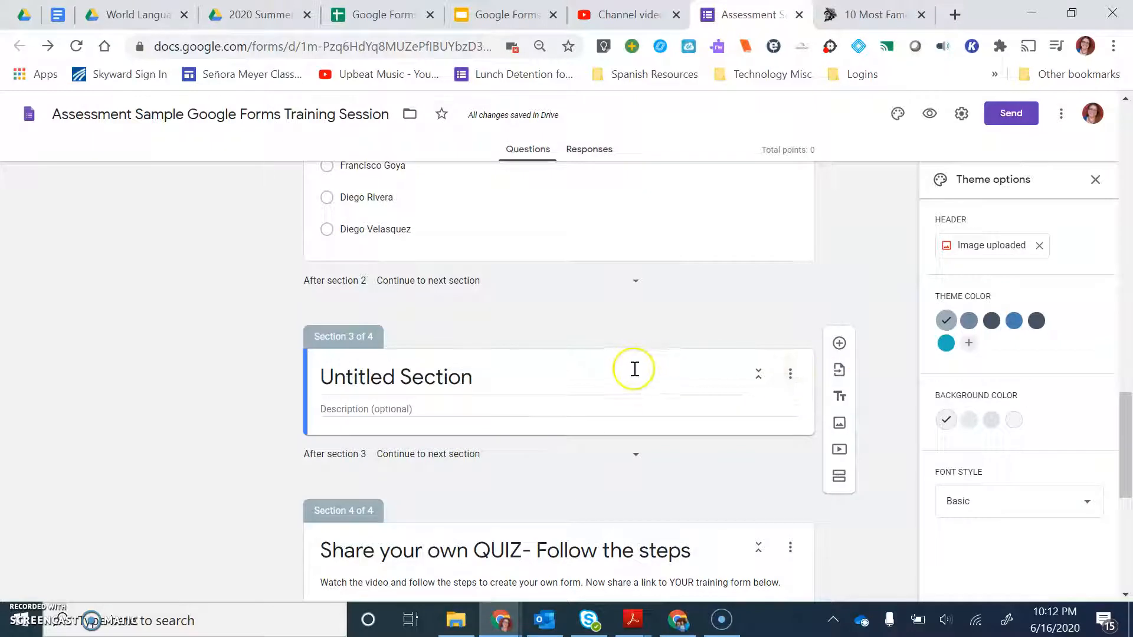
key(ctrl+z)
Duplicate the Matching Section with its image and question.
scroll(586, 357, up, 10)
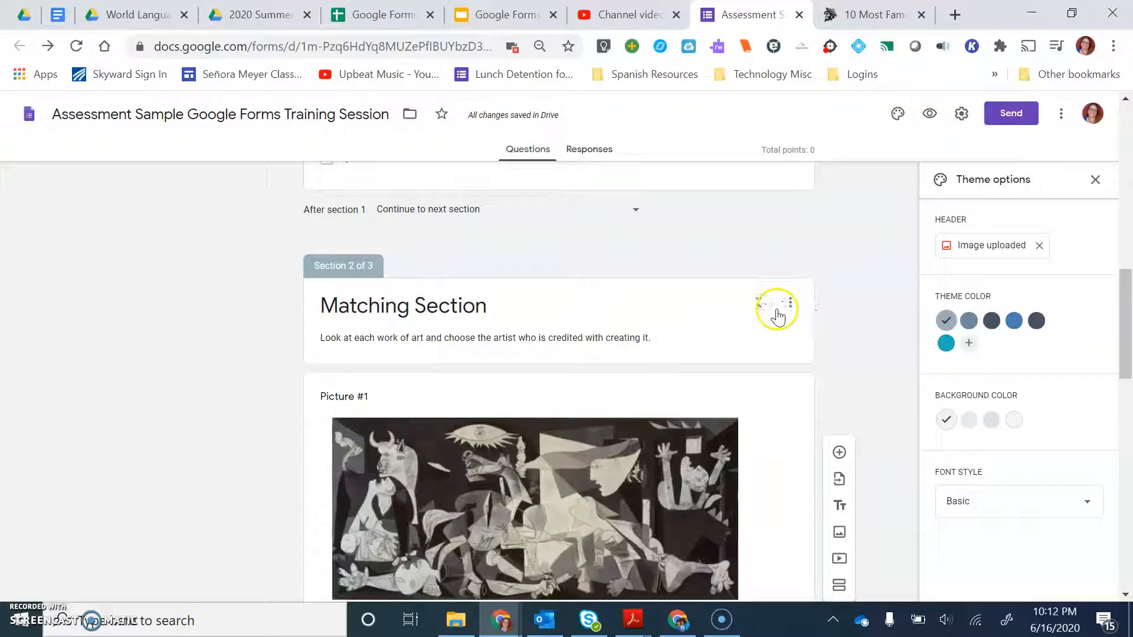
click(790, 306)
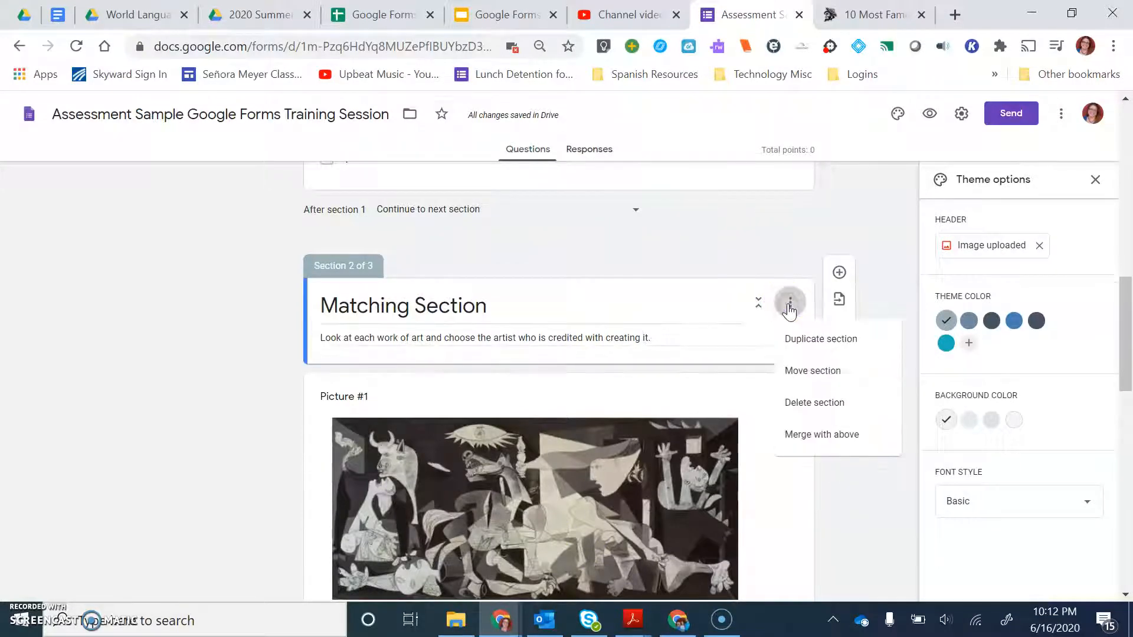
click(797, 341)
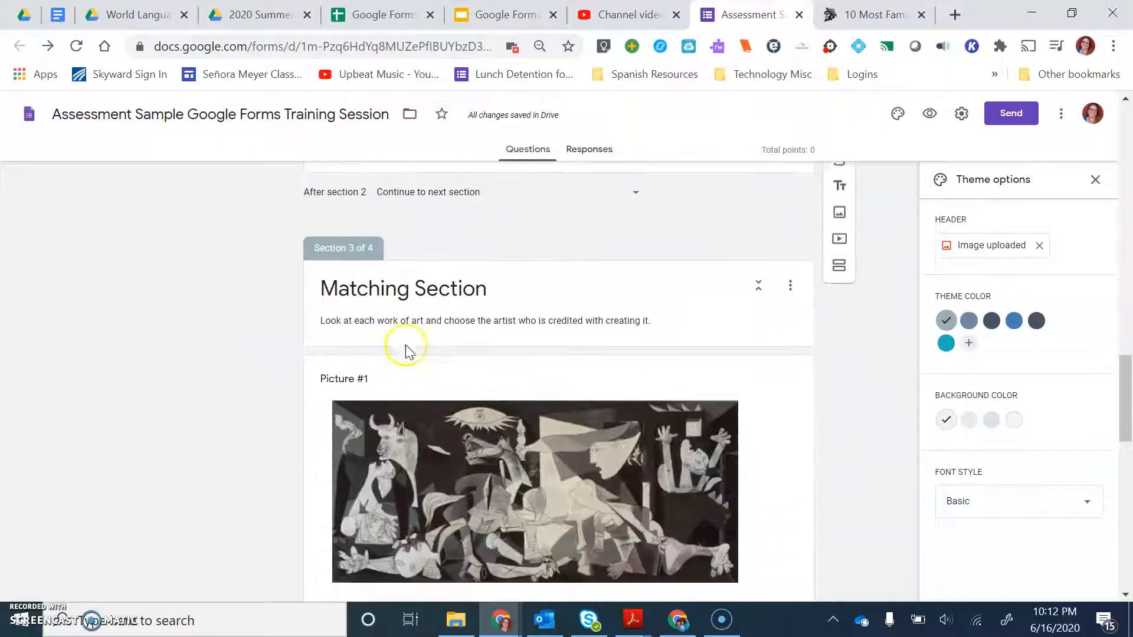
Retitle the image in the duplicated Matching Section as "Picture #2".
click(392, 378)
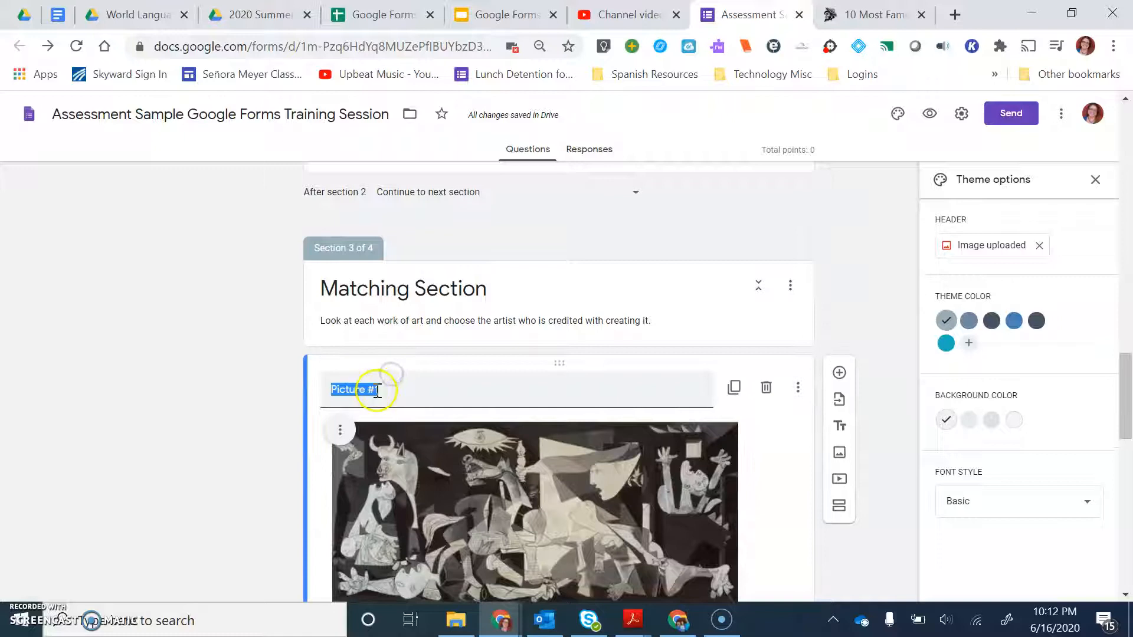
click(397, 389)
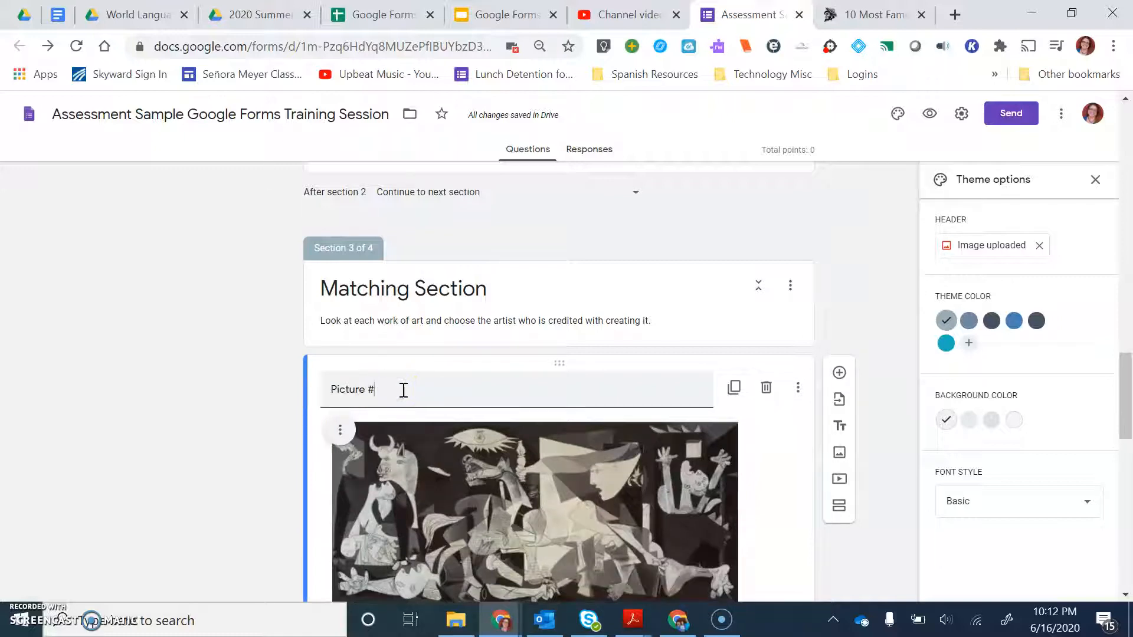
click(200, 477)
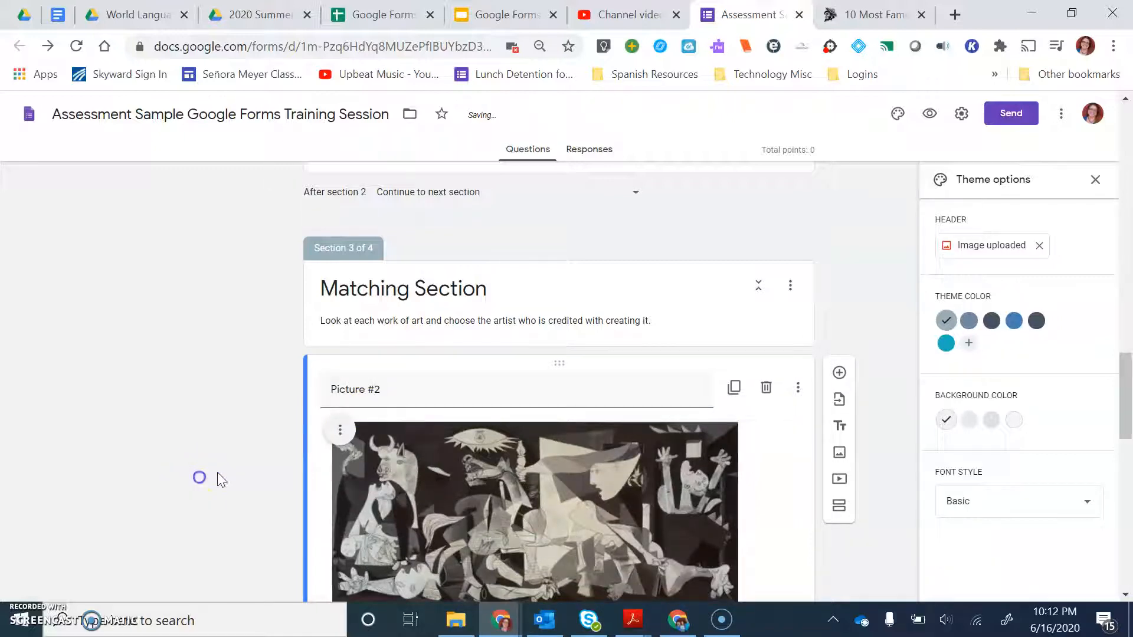
Replace the Picture #2 image with the brighter Two Fridas painting from a Google image search for "two fridas by frida kahlo".
click(342, 433)
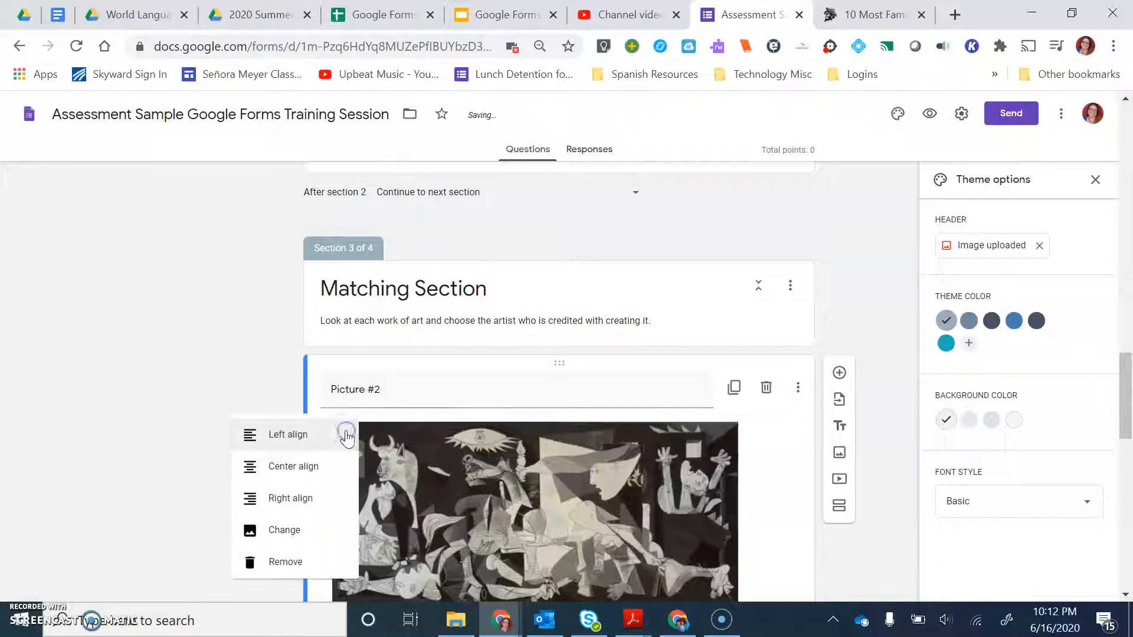
click(239, 531)
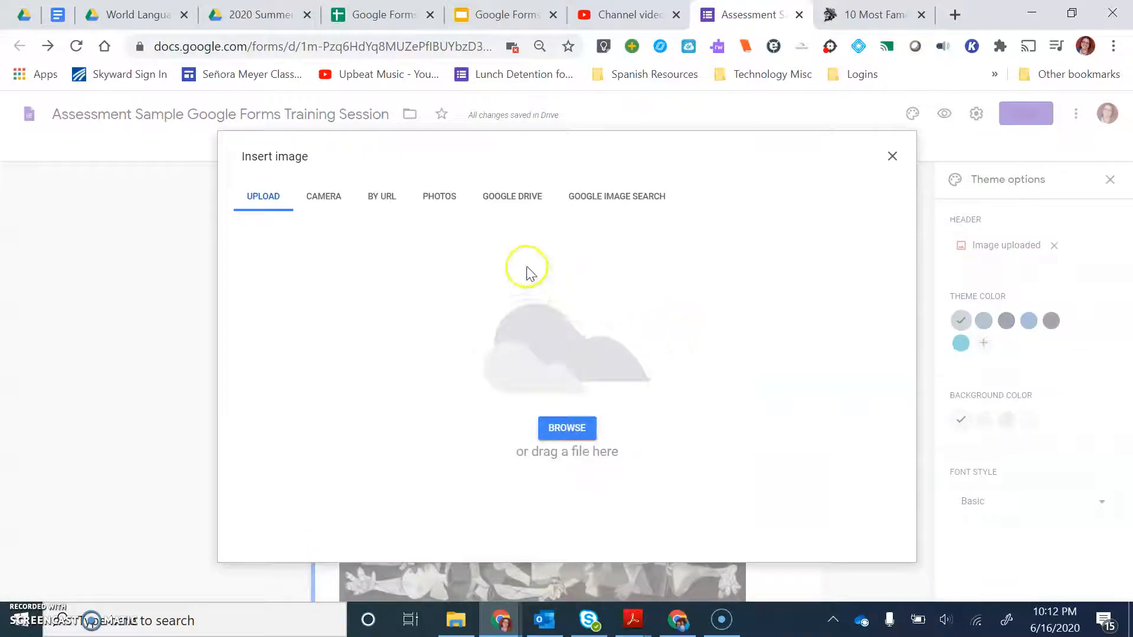
click(611, 198)
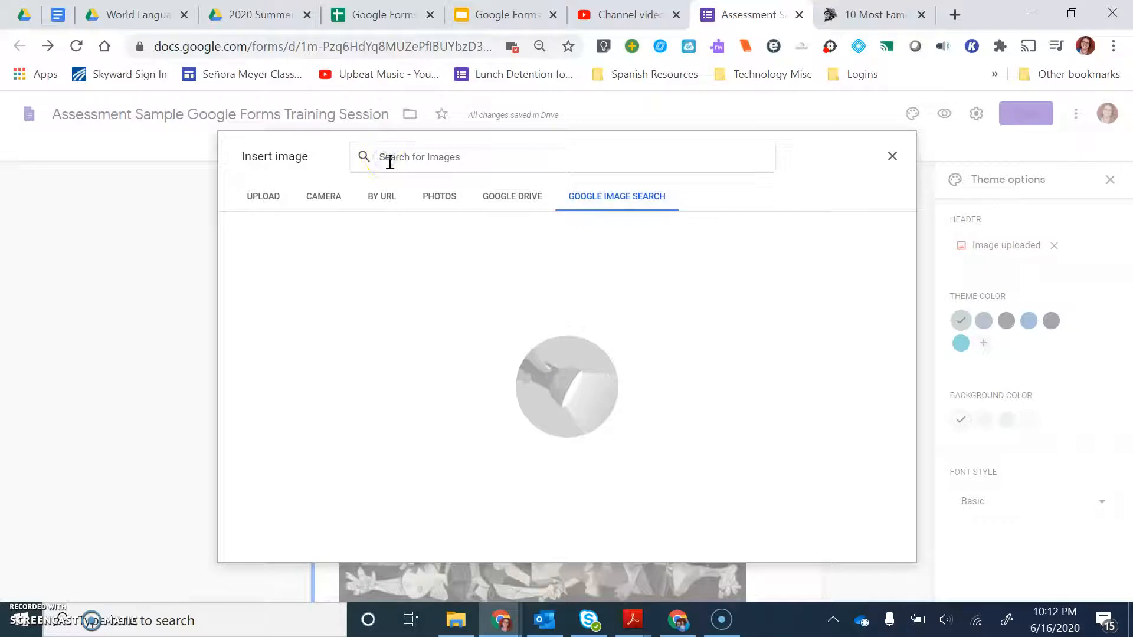
text(two)
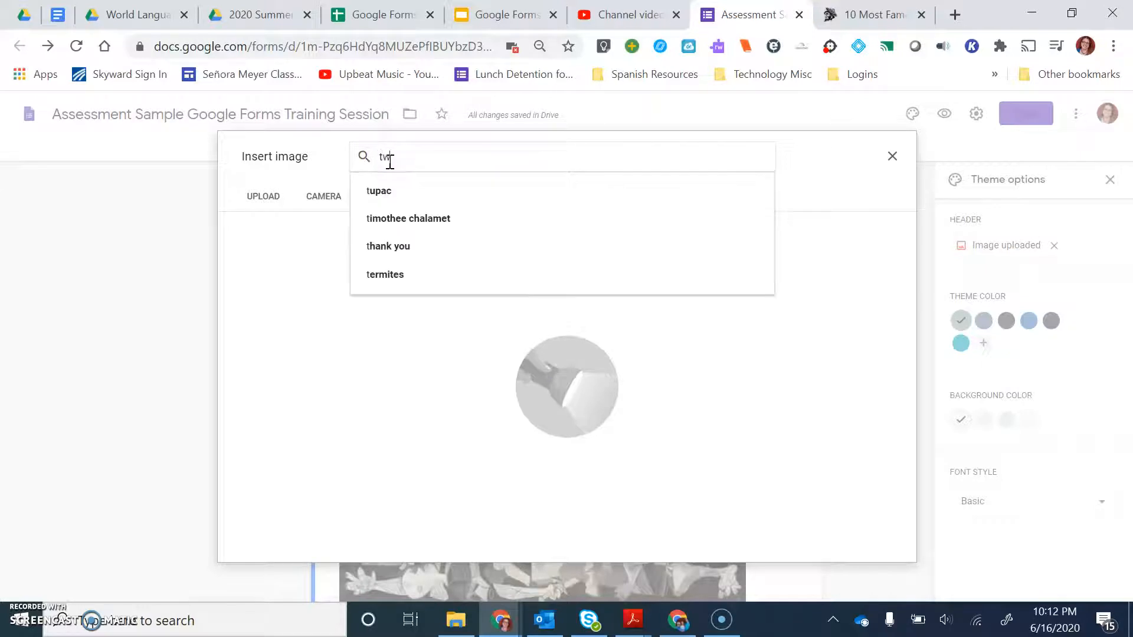
text( fridas)
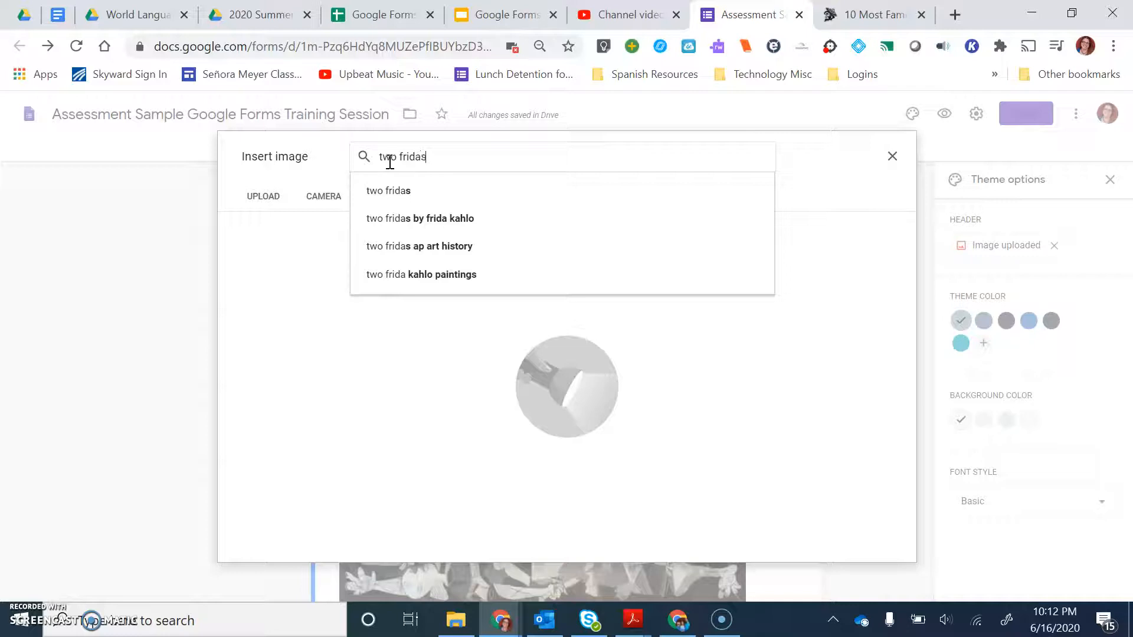
click(416, 216)
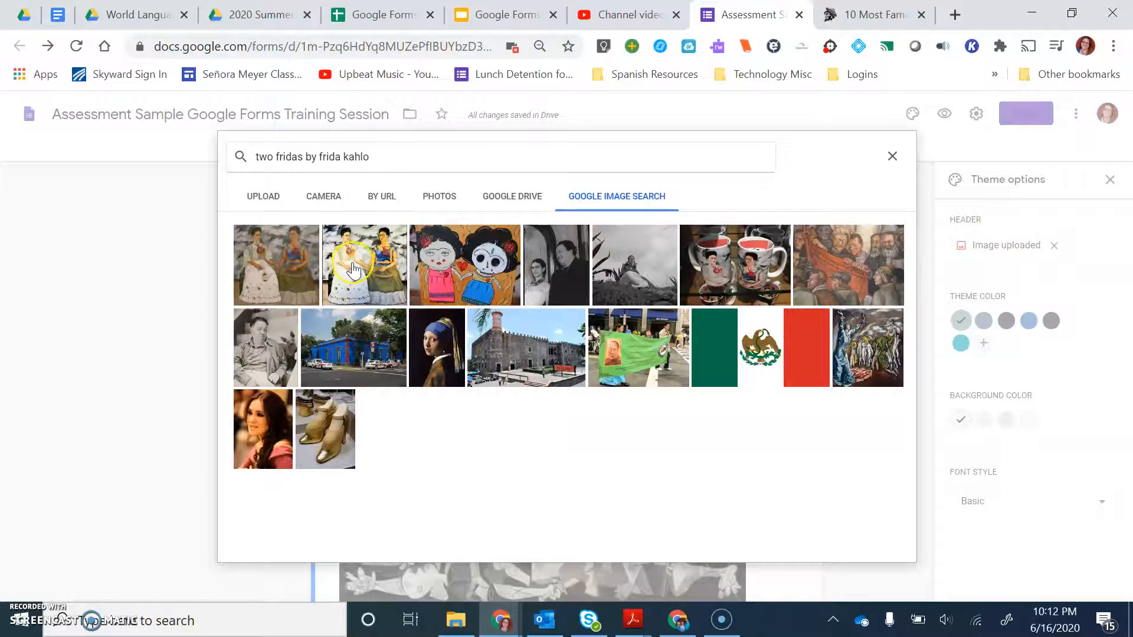
click(352, 269)
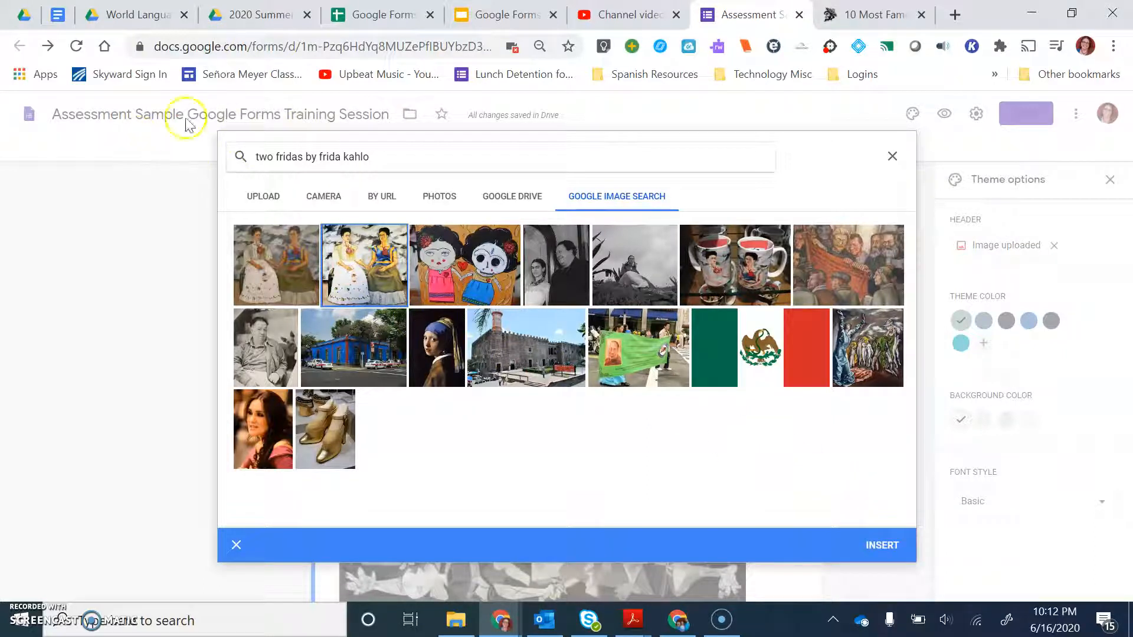
click(883, 546)
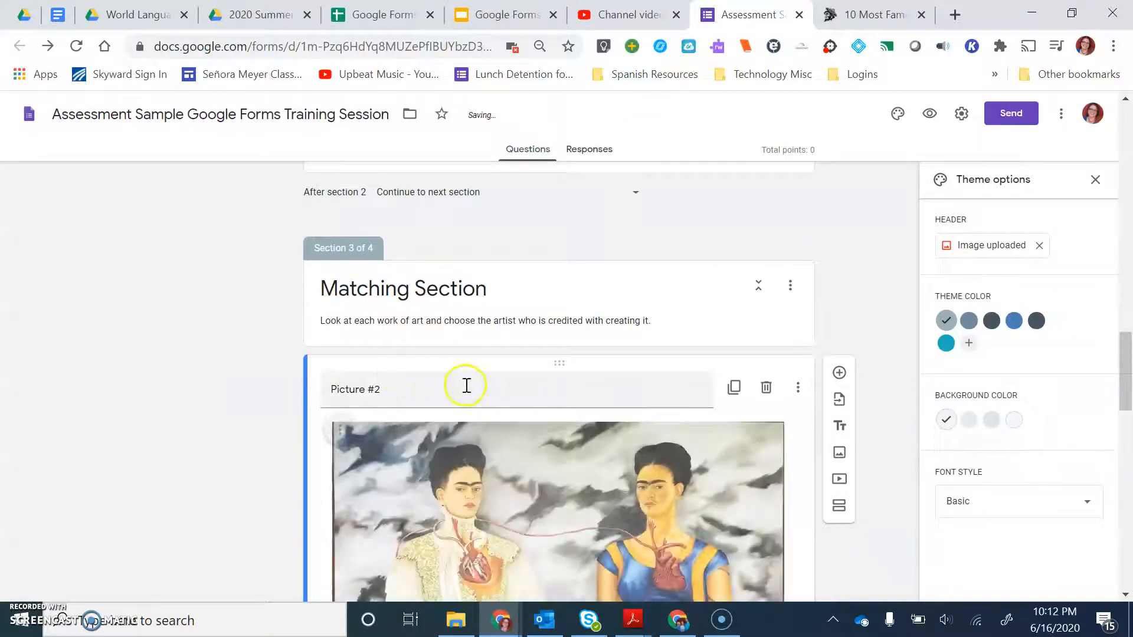
Set the answer key of the question below the Two Fridas image to 25 points with Frida Kahlo as the correct answer.
scroll(480, 384, down, 4)
scroll(481, 385, down, 5)
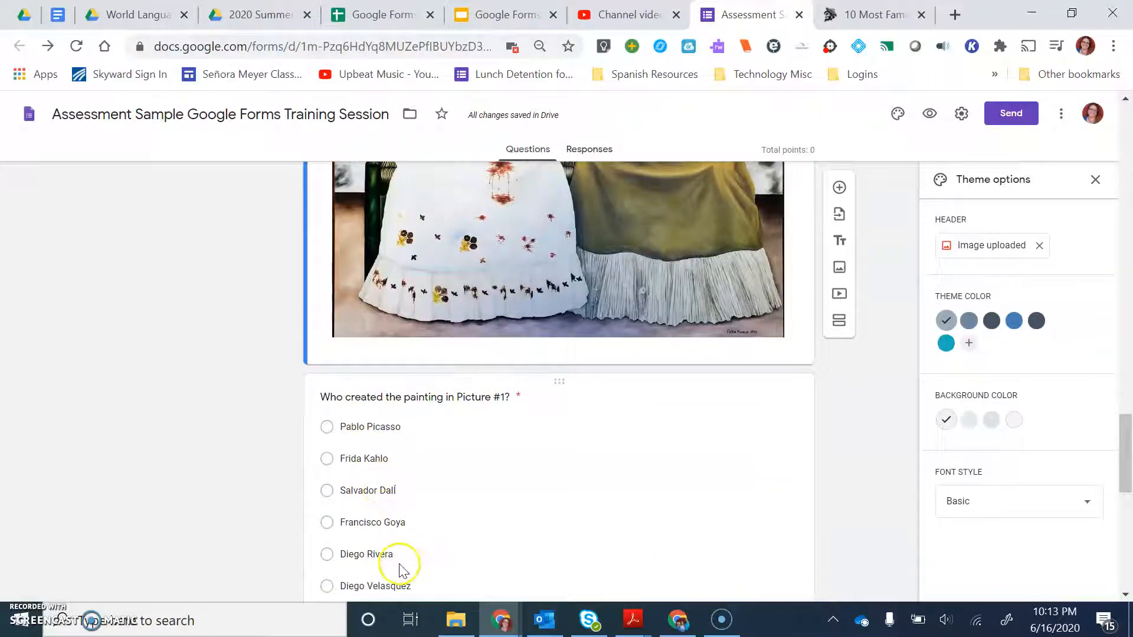
scroll(401, 563, down, 2)
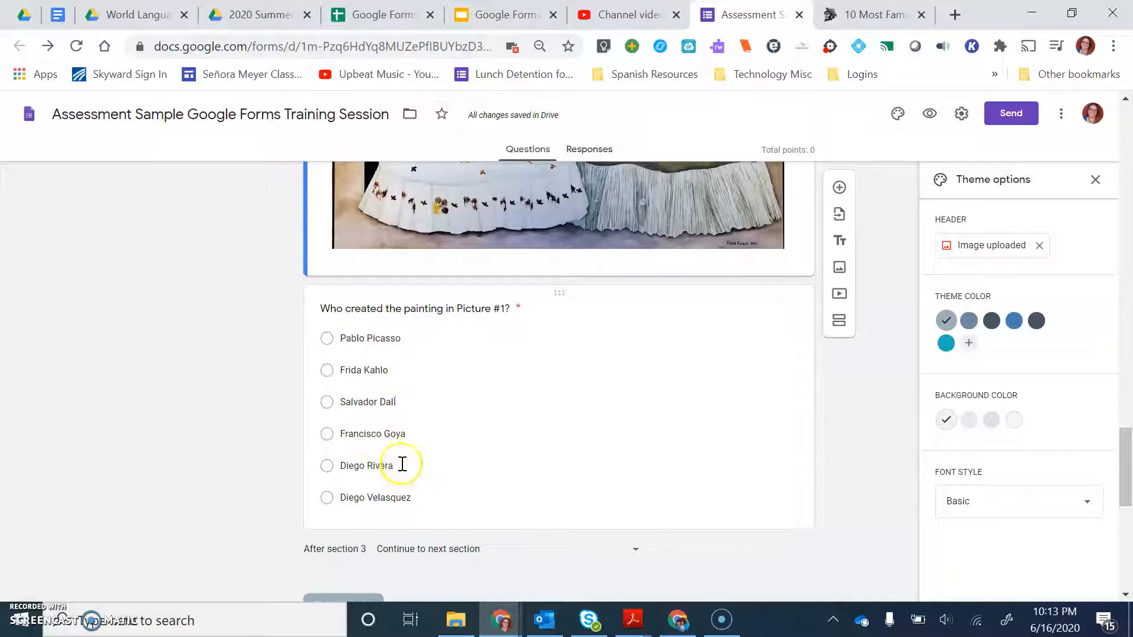
click(483, 369)
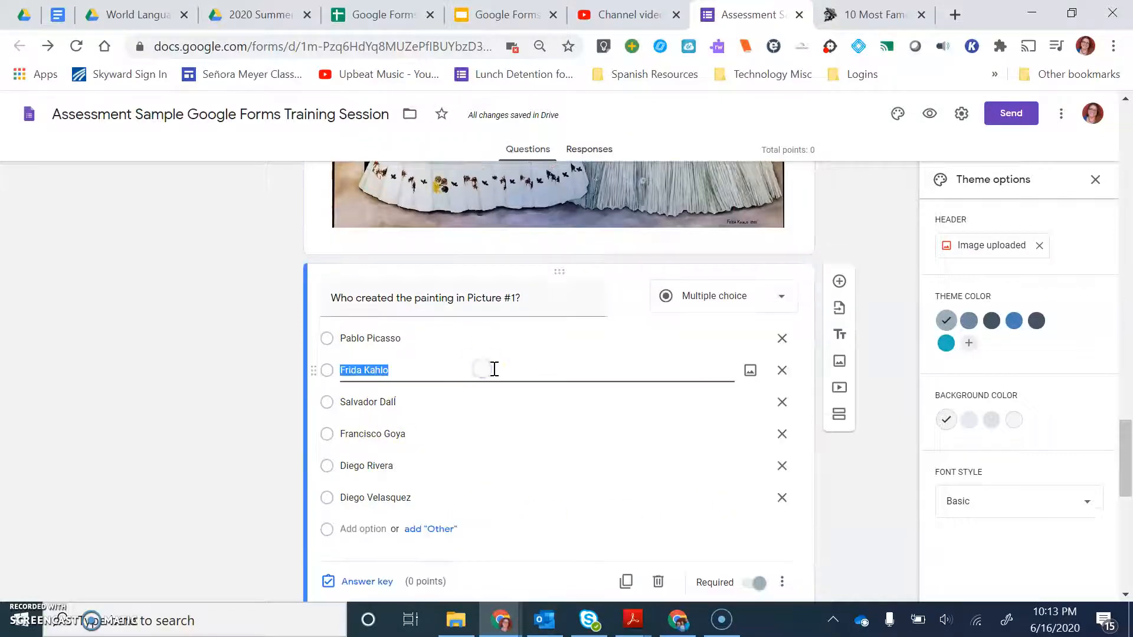
scroll(694, 458, down, 3)
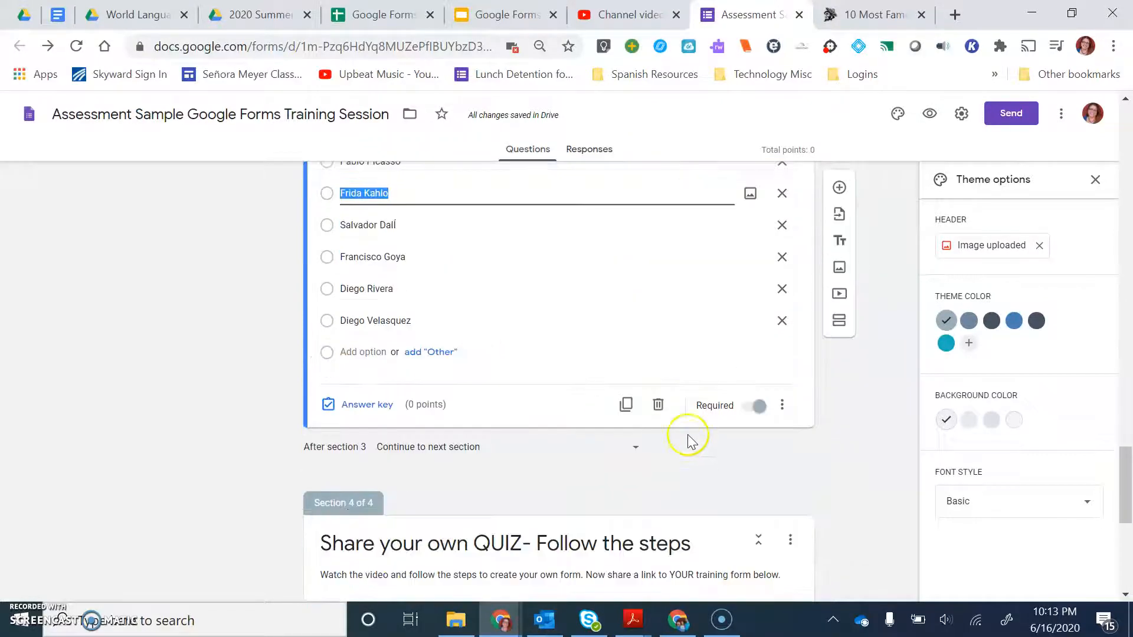
click(366, 406)
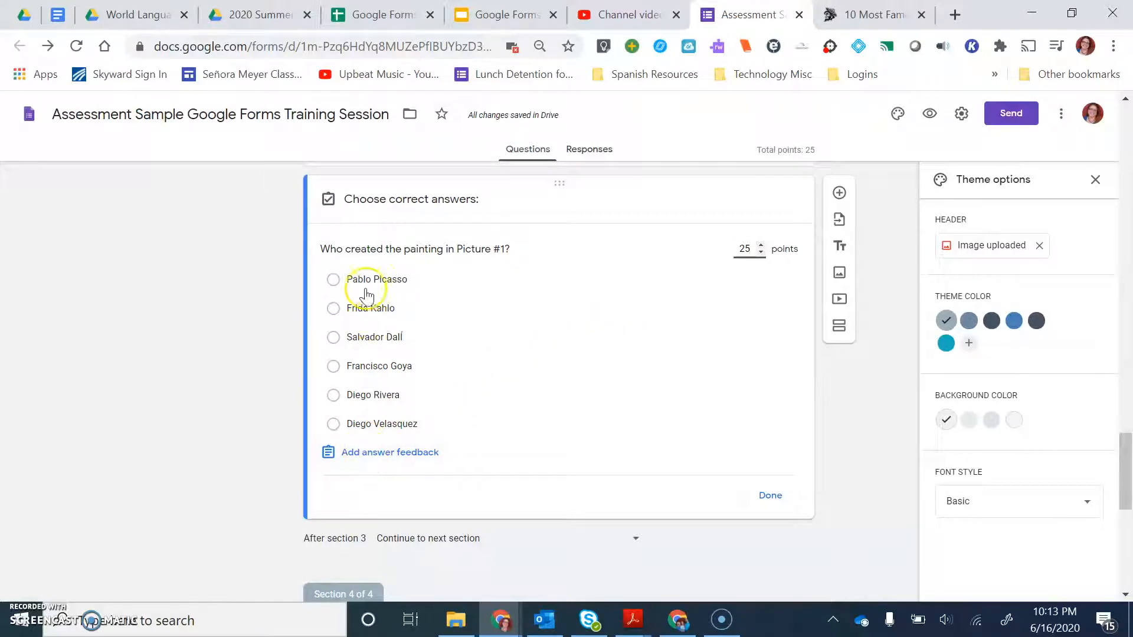
click(336, 309)
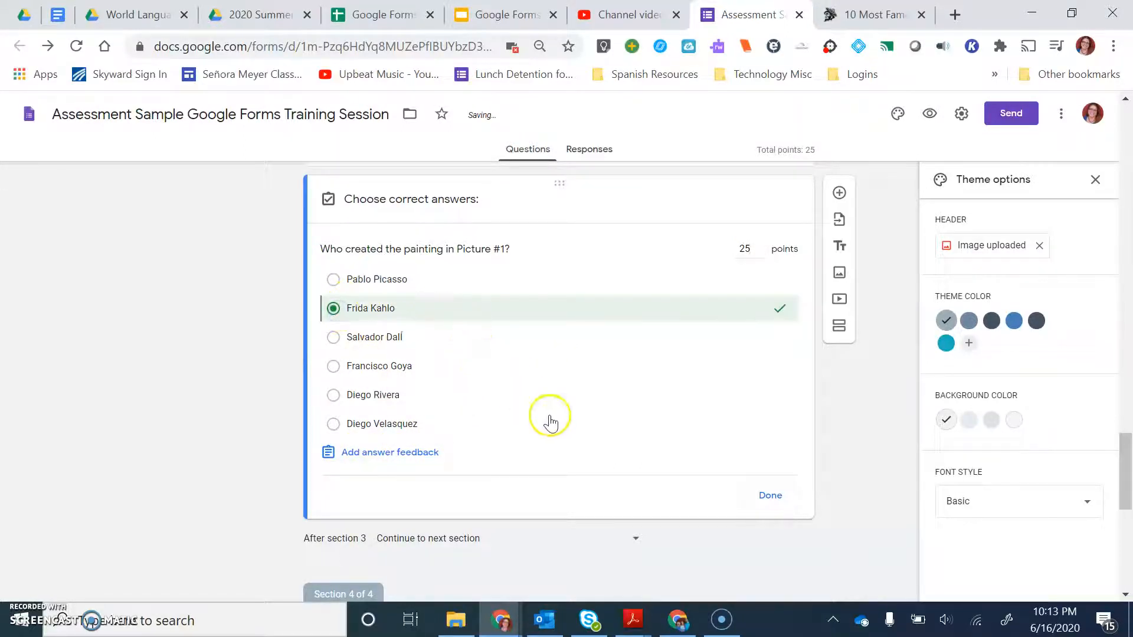
scroll(750, 484, up, 1)
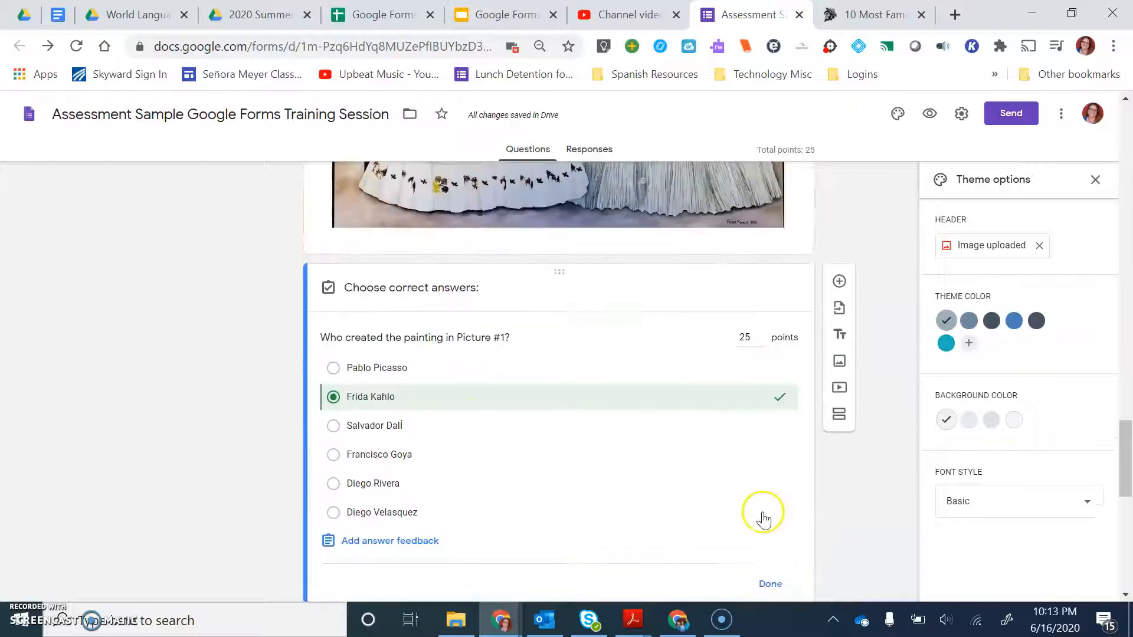
click(769, 584)
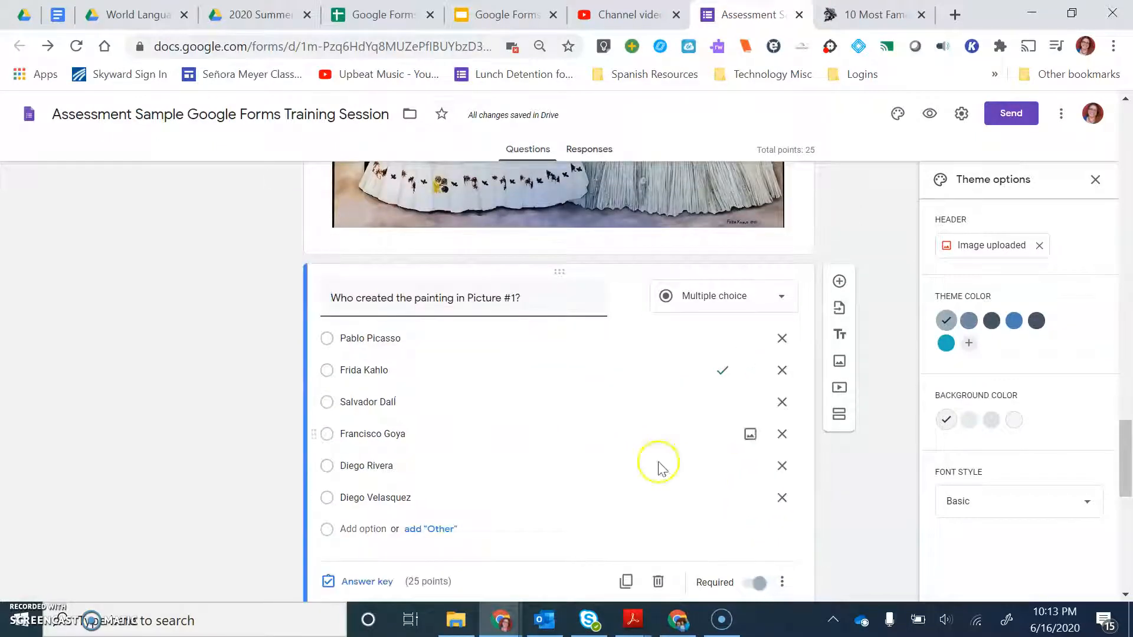
Enter incorrect-answer feedback for that question: "Read about the most famous artists to help you remember which style goes with each painter.".
scroll(674, 455, down, 3)
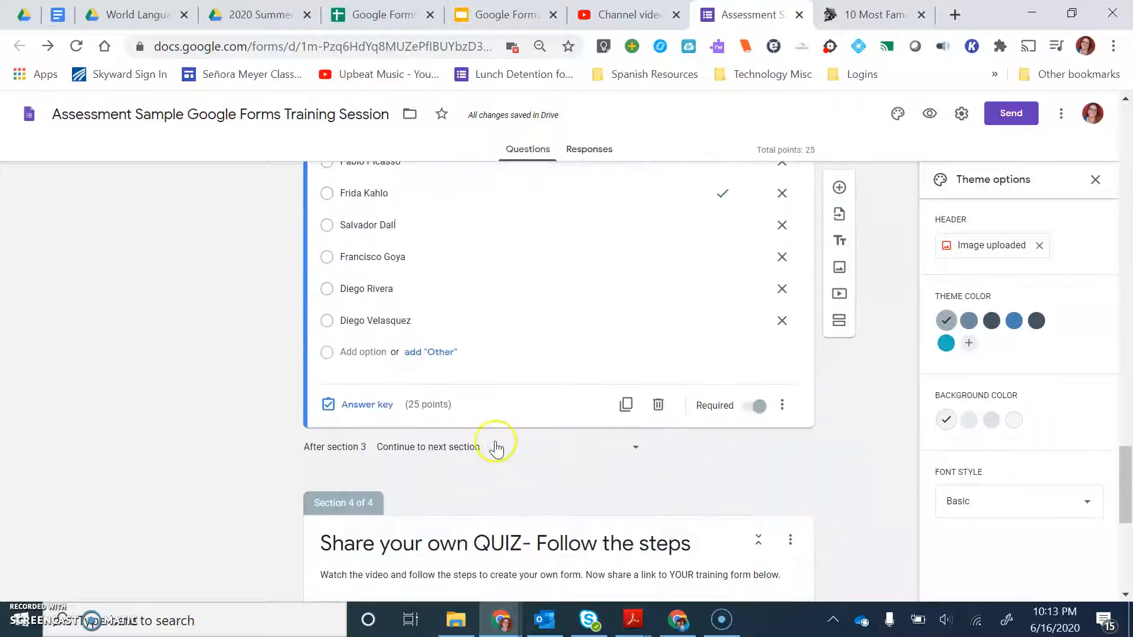
click(366, 407)
scroll(531, 435, up, 3)
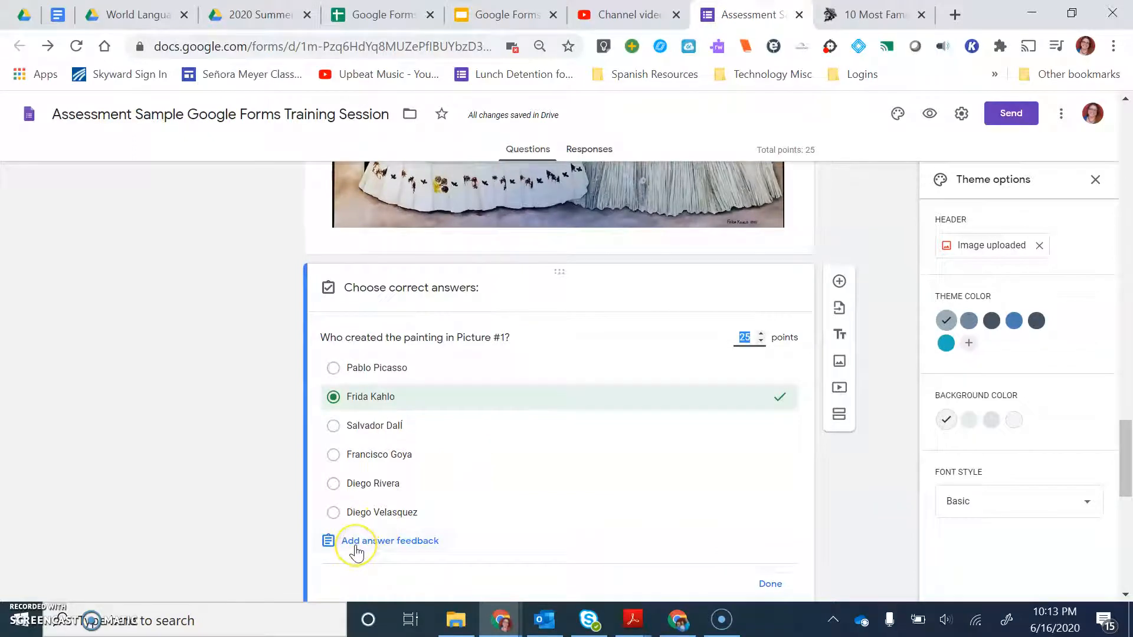
click(357, 545)
click(444, 226)
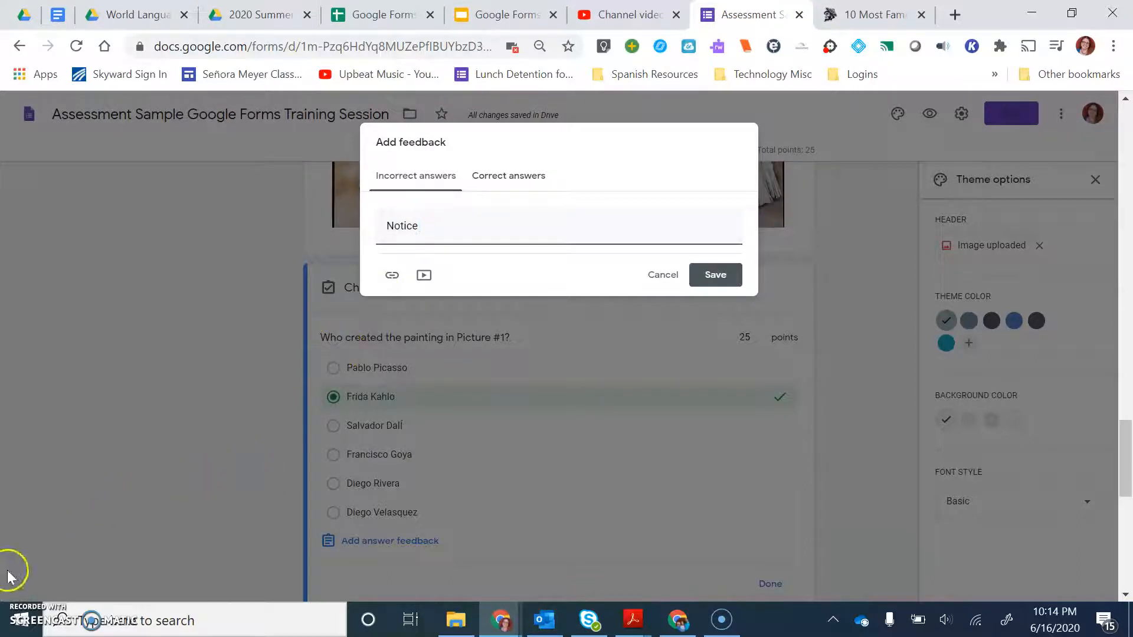
key(ctrl+a)
text(Read about the most famous artists to help you remember which style goes with each painter.)
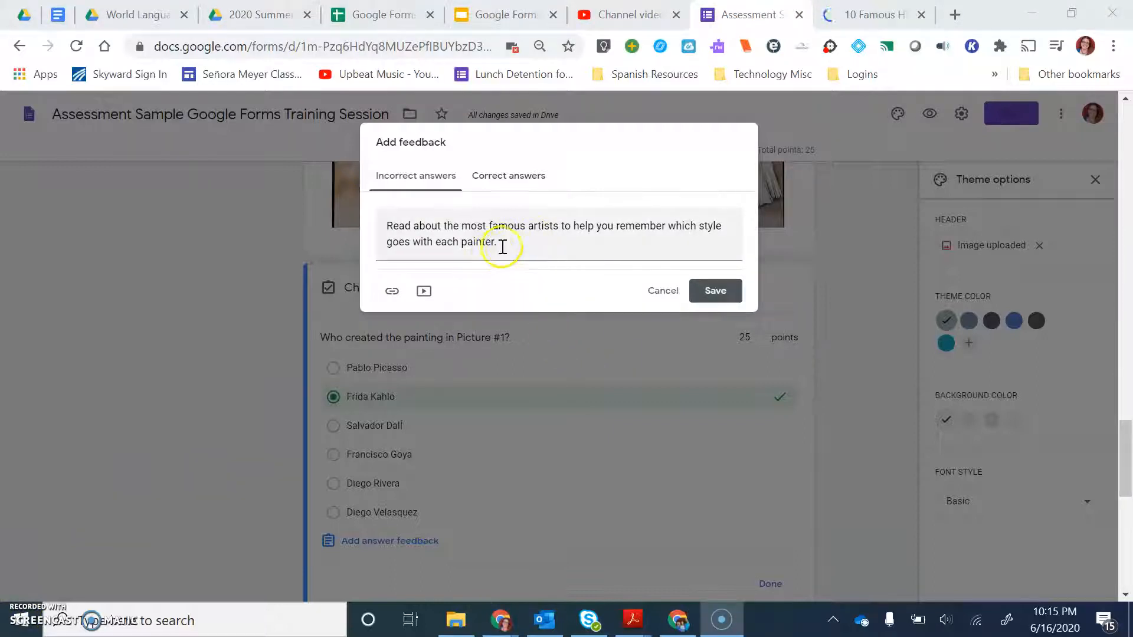
Add a link to mymodernmet.com/famous-hispanic-artists/ to the incorrect-answer feedback and save the feedback.
click(392, 291)
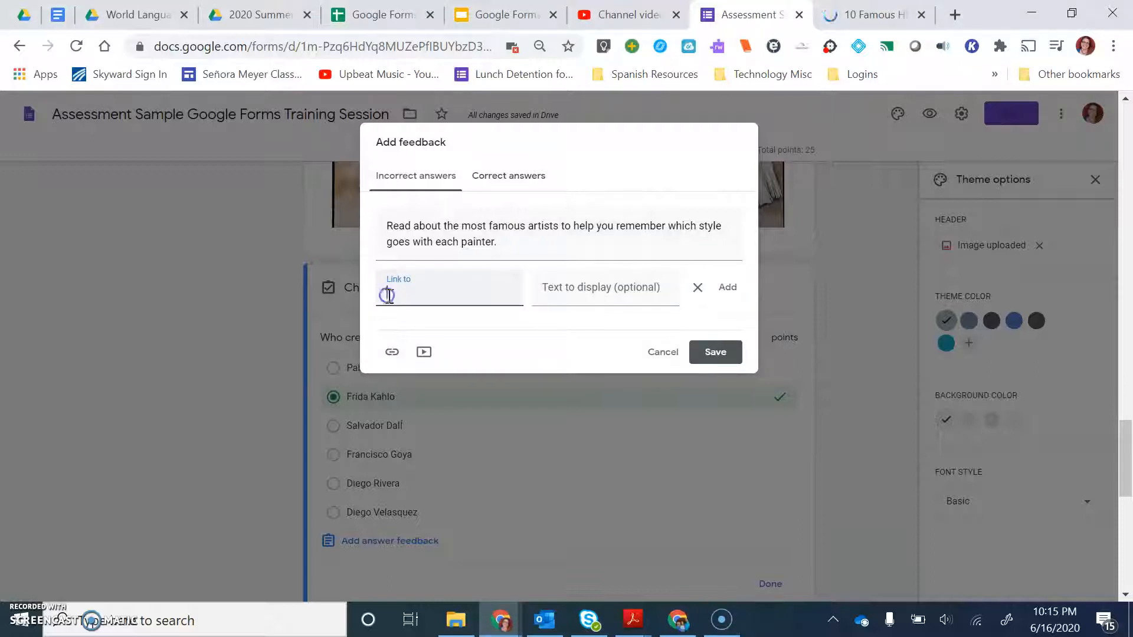
key(ctrl+v)
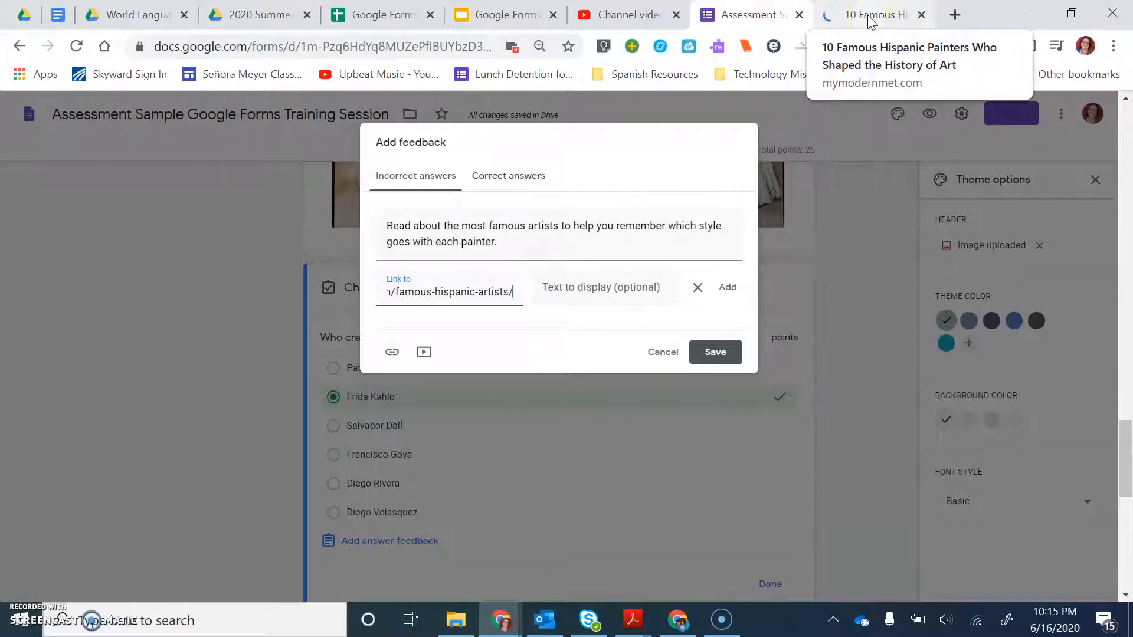
click(714, 352)
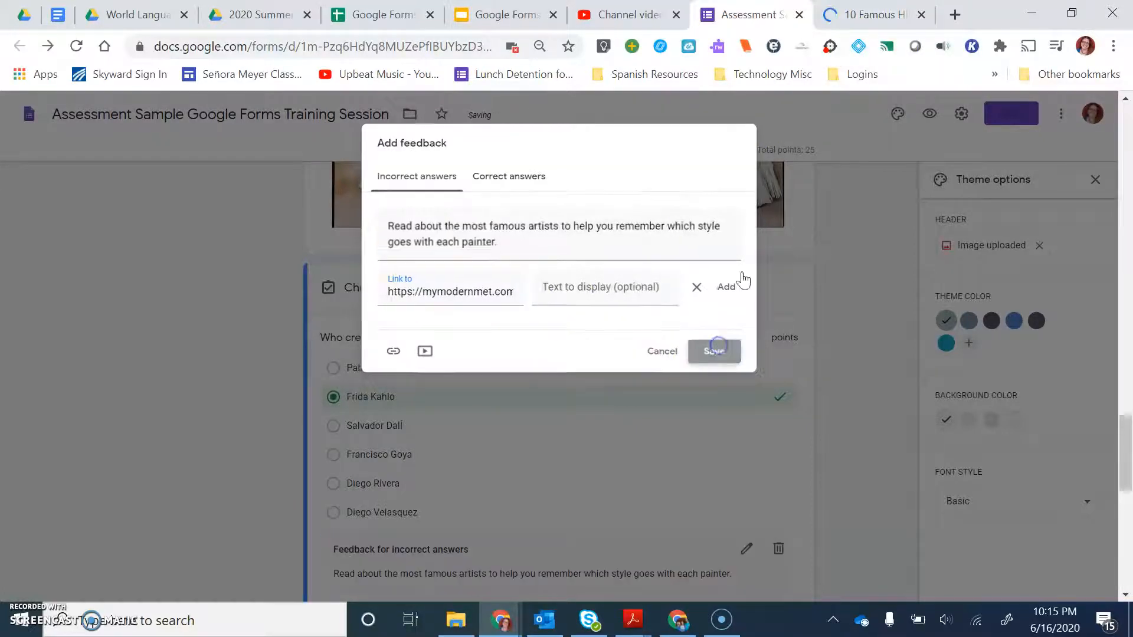
Switch to the My Modern Met article on famous Hispanic painters and look through its artist entries and artworks.
click(868, 14)
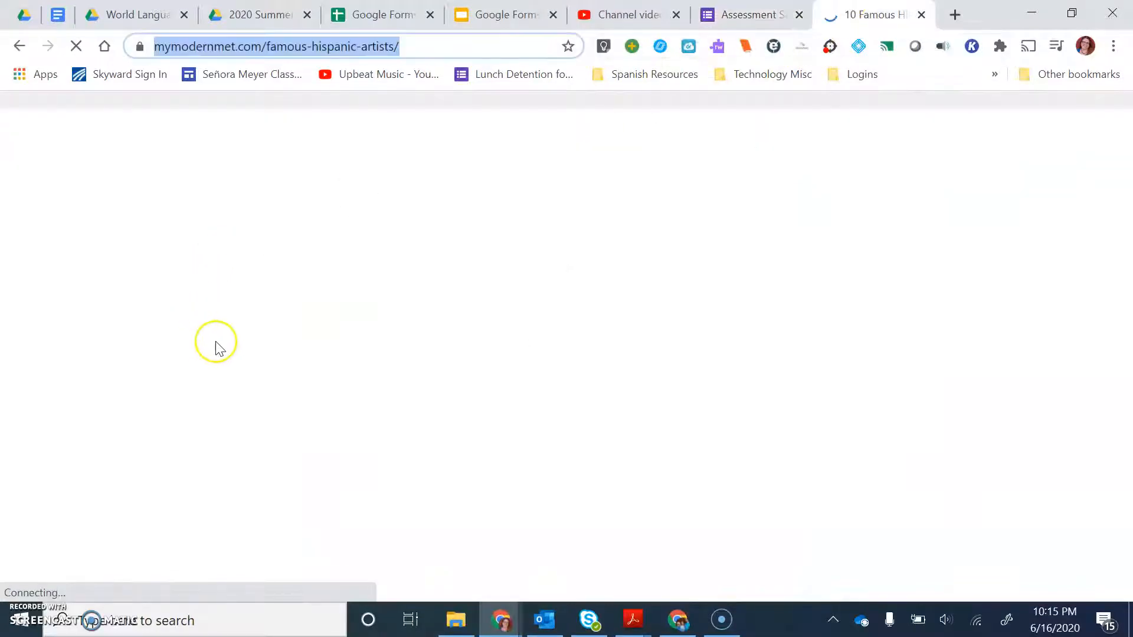
scroll(248, 366, down, 6)
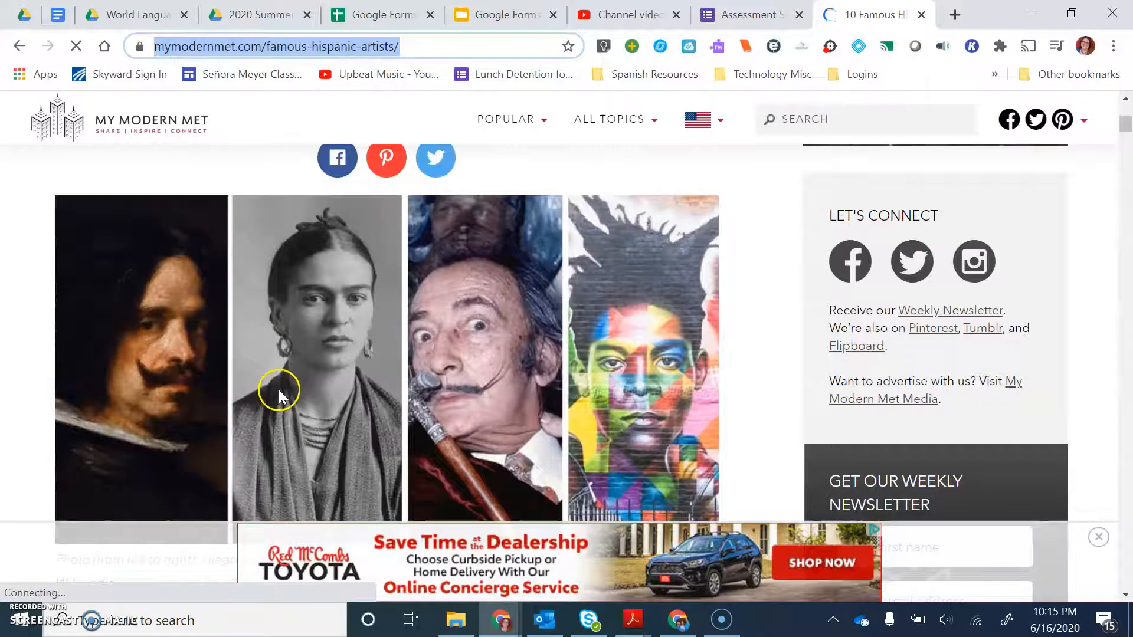
scroll(280, 388, down, 1)
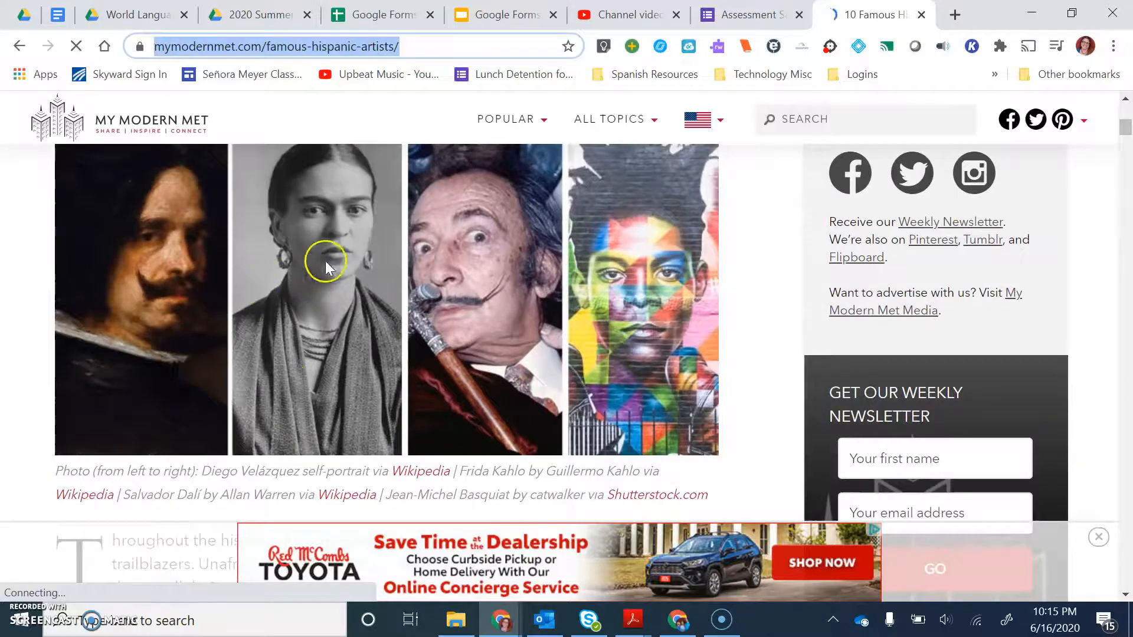
scroll(323, 284, down, 1)
scroll(328, 305, down, 10)
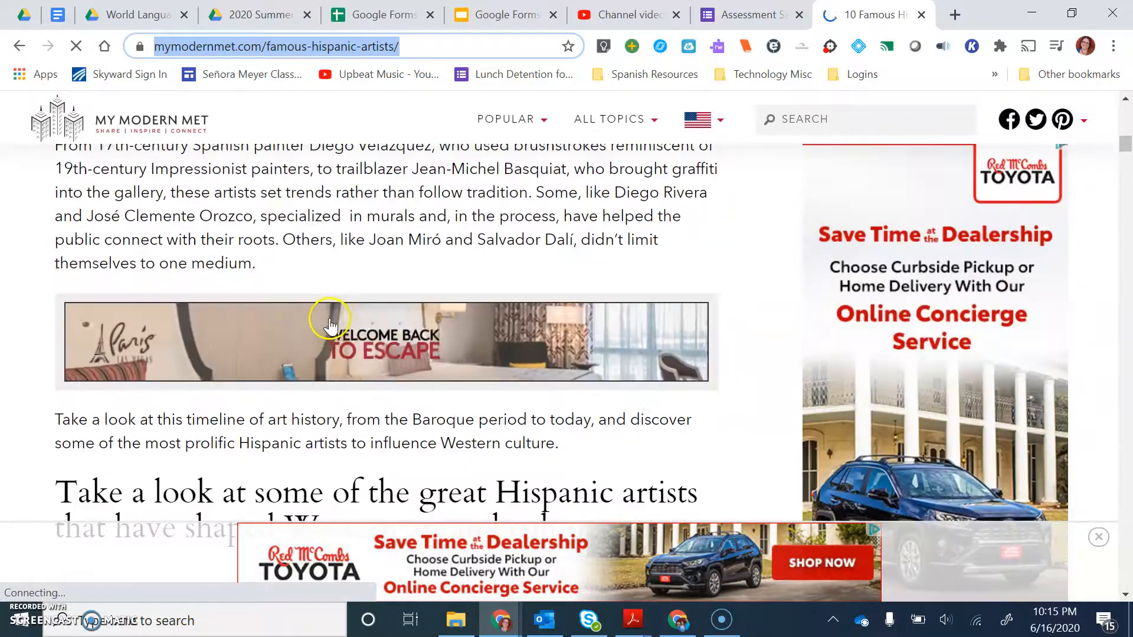
scroll(336, 316, down, 15)
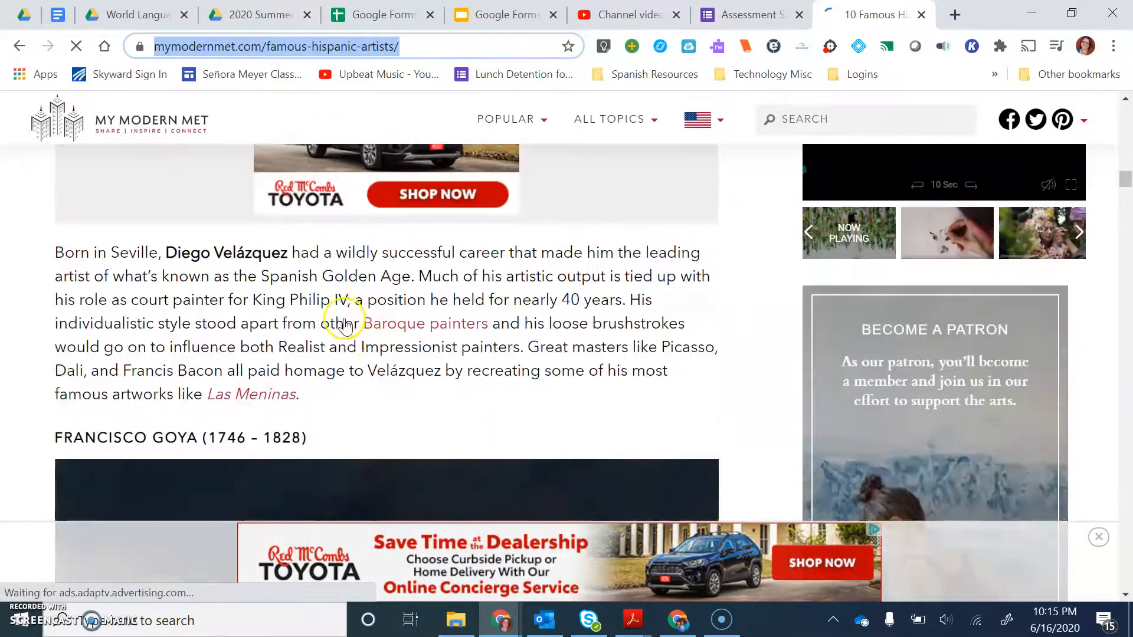
scroll(347, 326, down, 20)
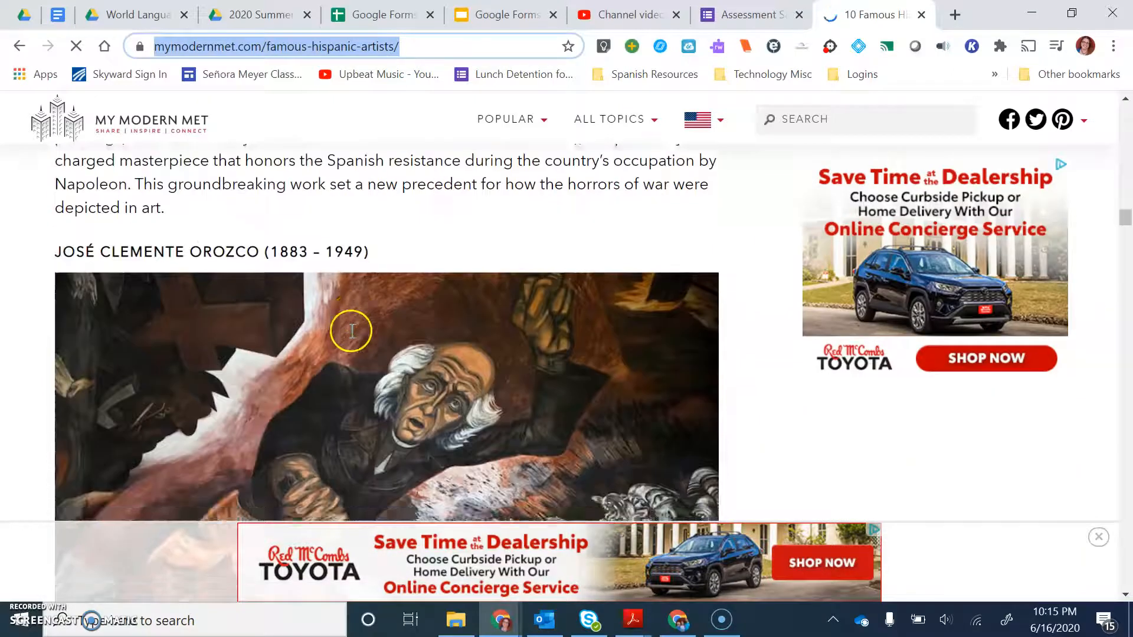
scroll(353, 337, down, 15)
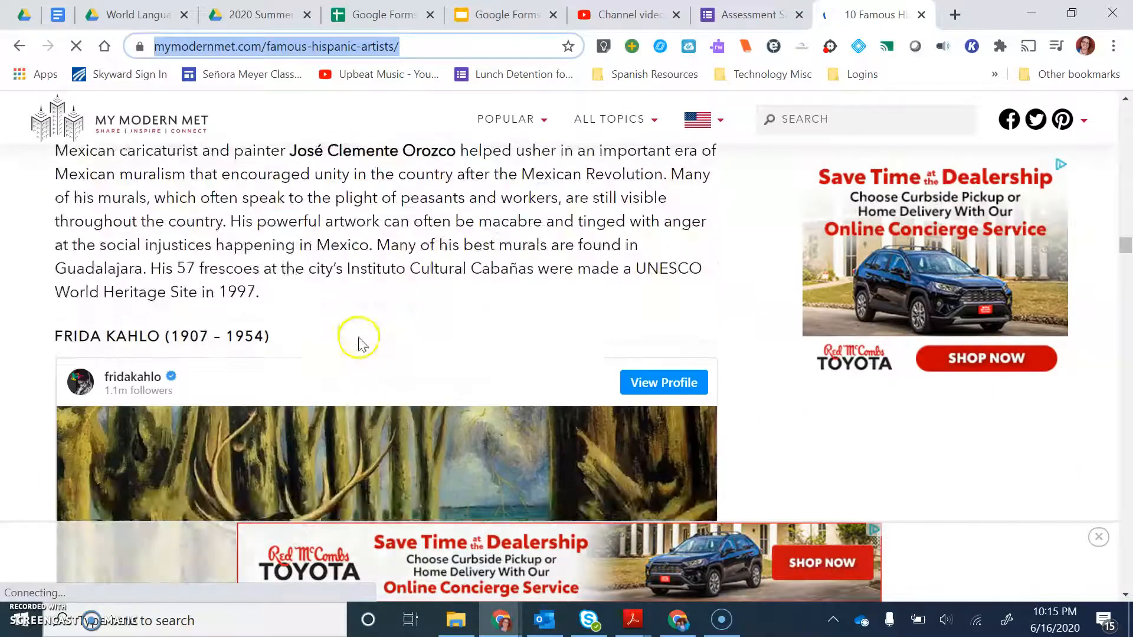
scroll(321, 338, down, 2)
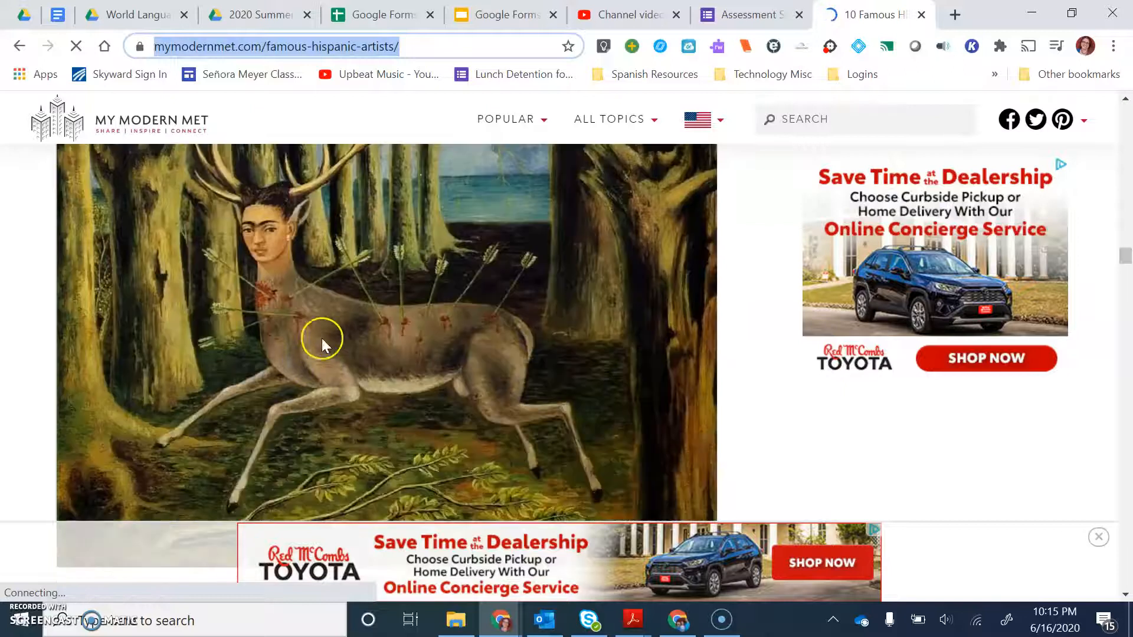
scroll(348, 355, down, 13)
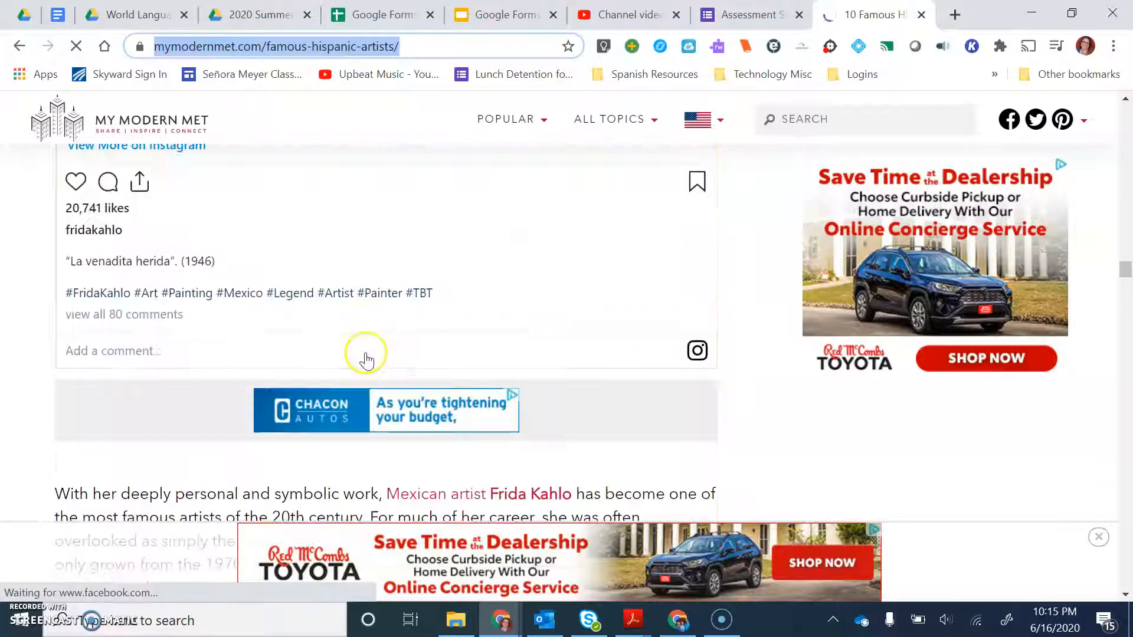
scroll(367, 353, down, 4)
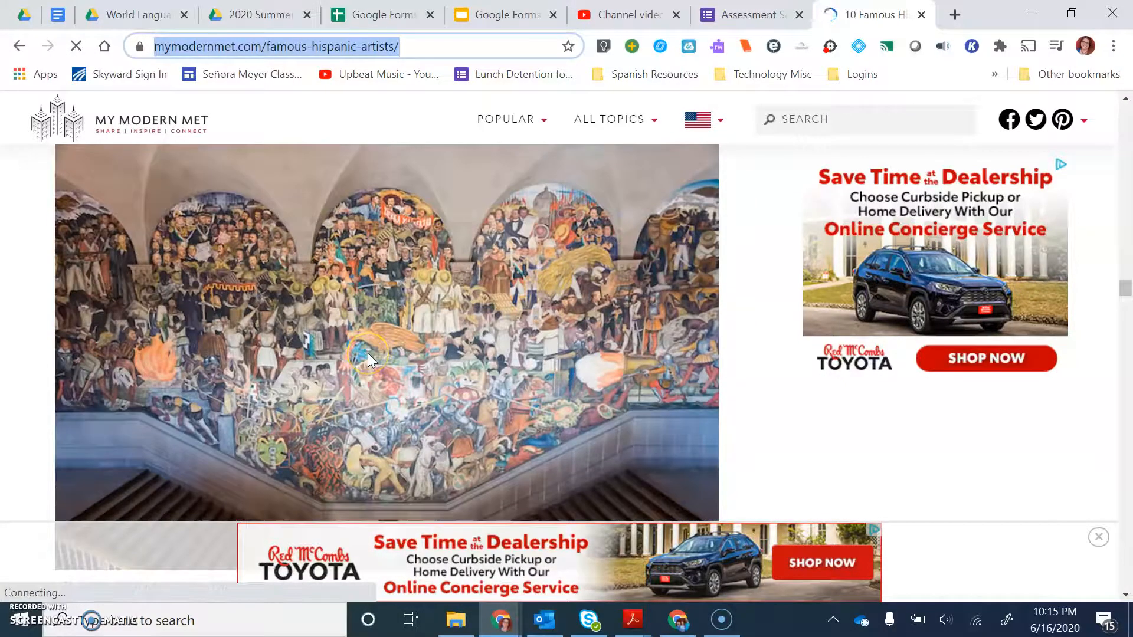
scroll(367, 353, up, 8)
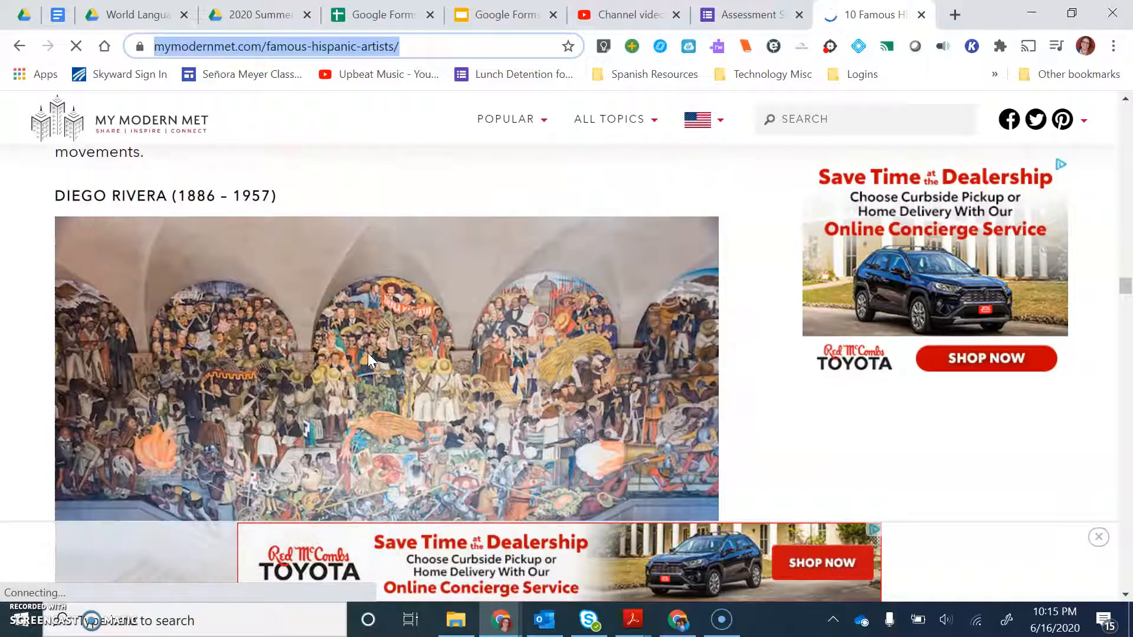
scroll(367, 353, up, 3)
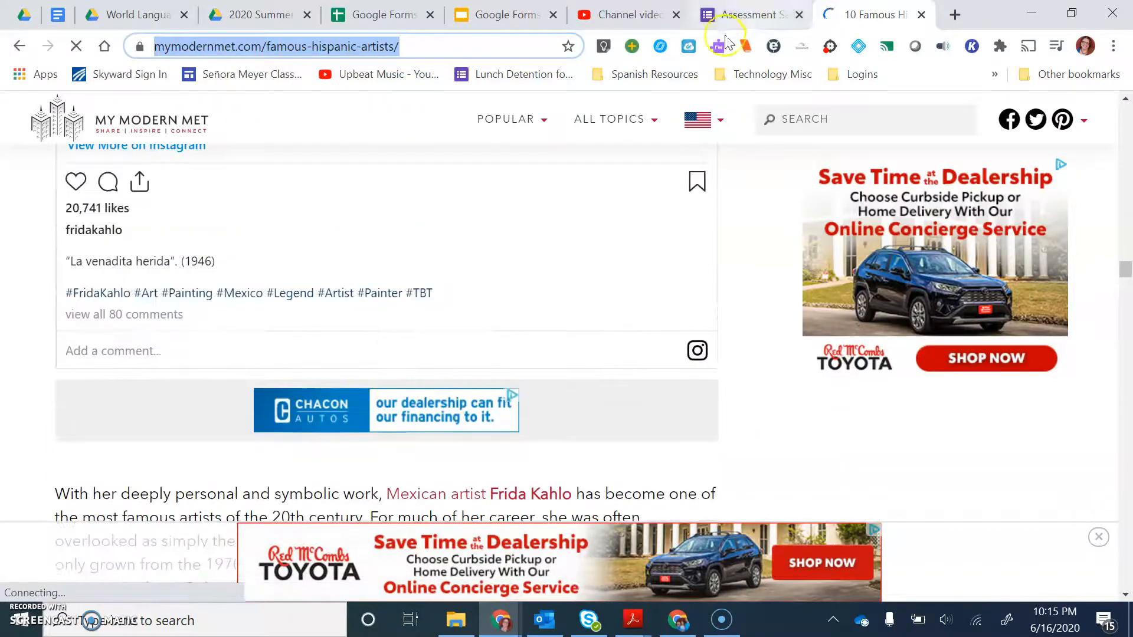
Return to the form and set the section 2 painting question's answer key to 25 points with Pablo Picasso as the correct answer.
click(732, 16)
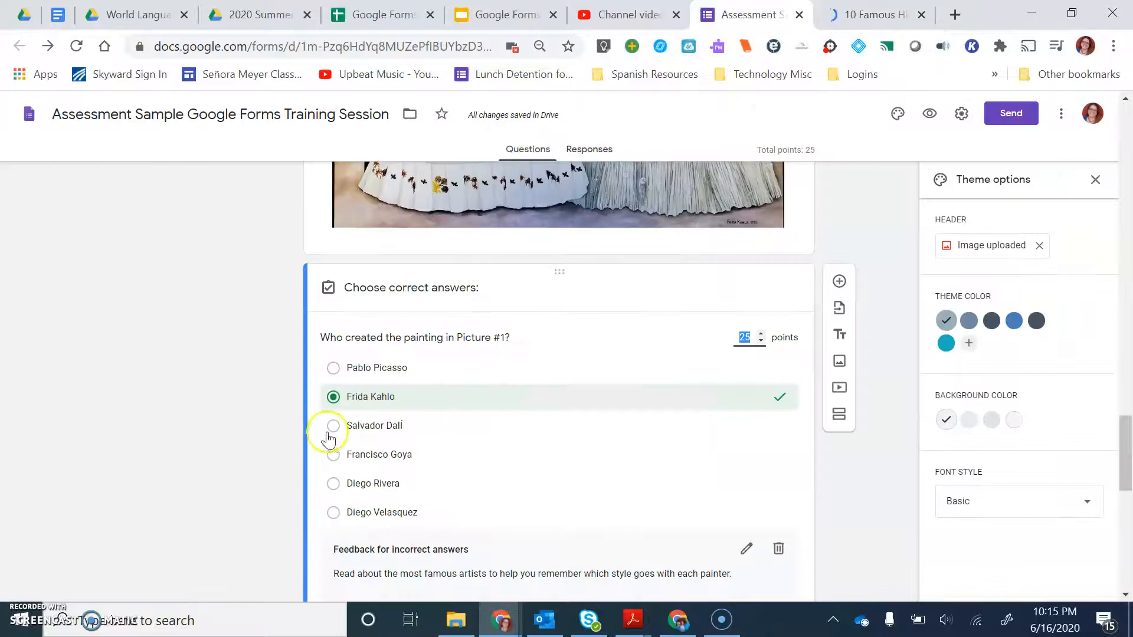
scroll(271, 399, down, 10)
scroll(282, 400, up, 2)
scroll(279, 399, up, 6)
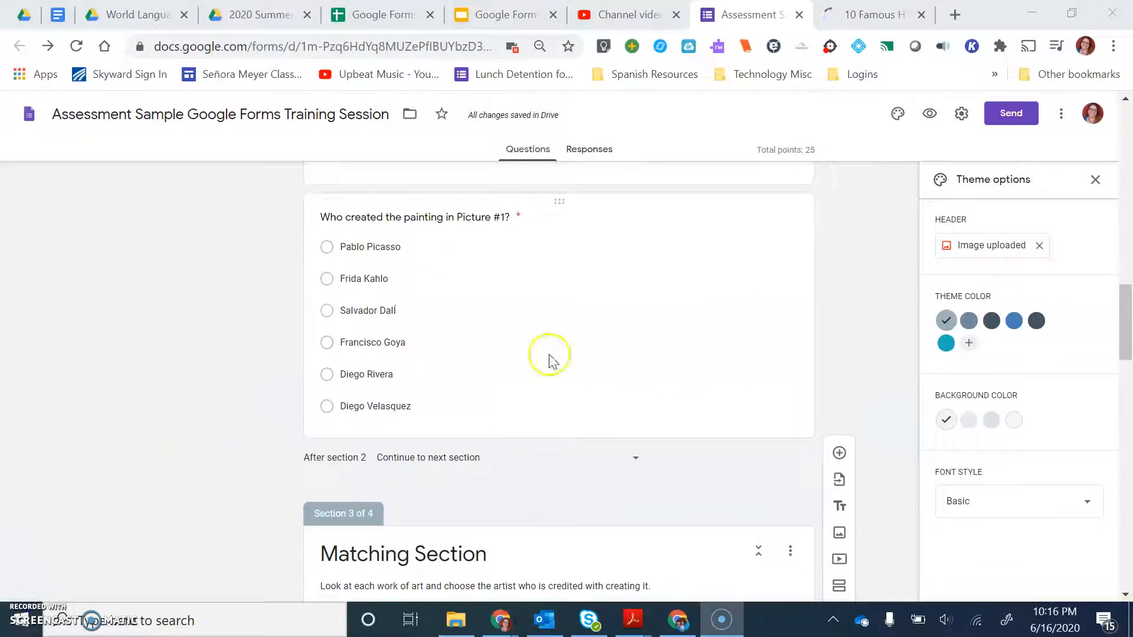
click(601, 219)
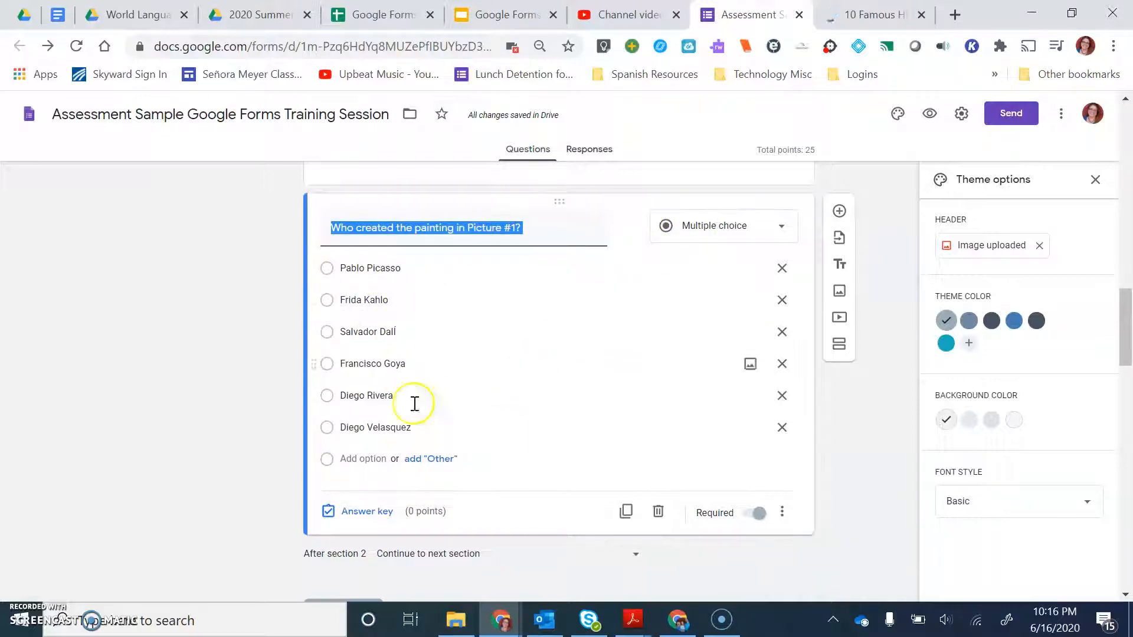
click(376, 515)
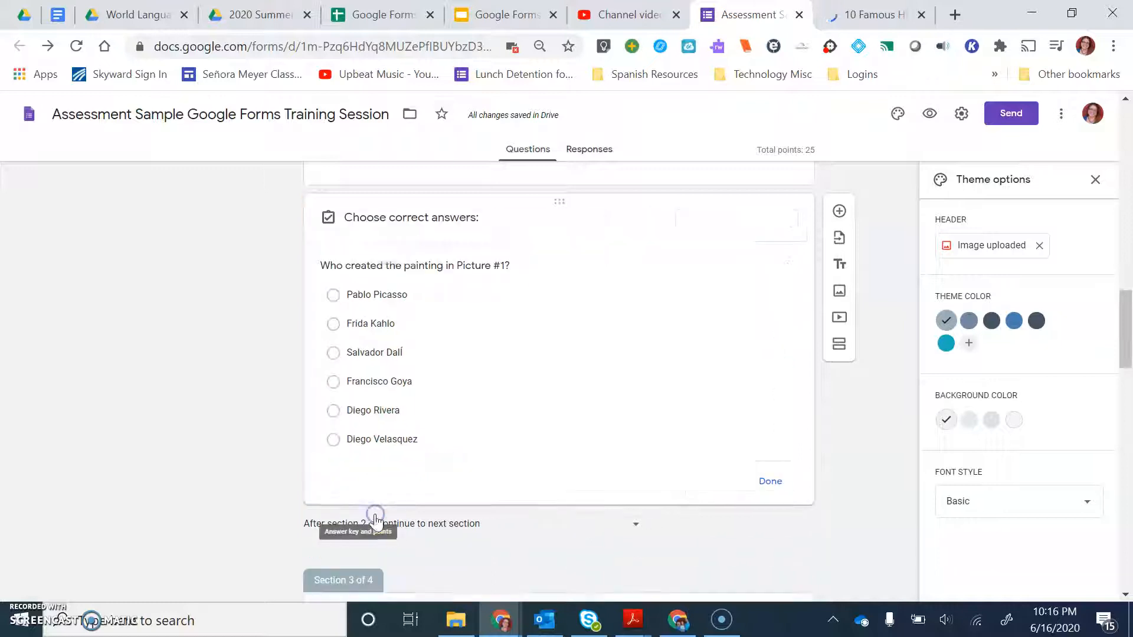
click(744, 305)
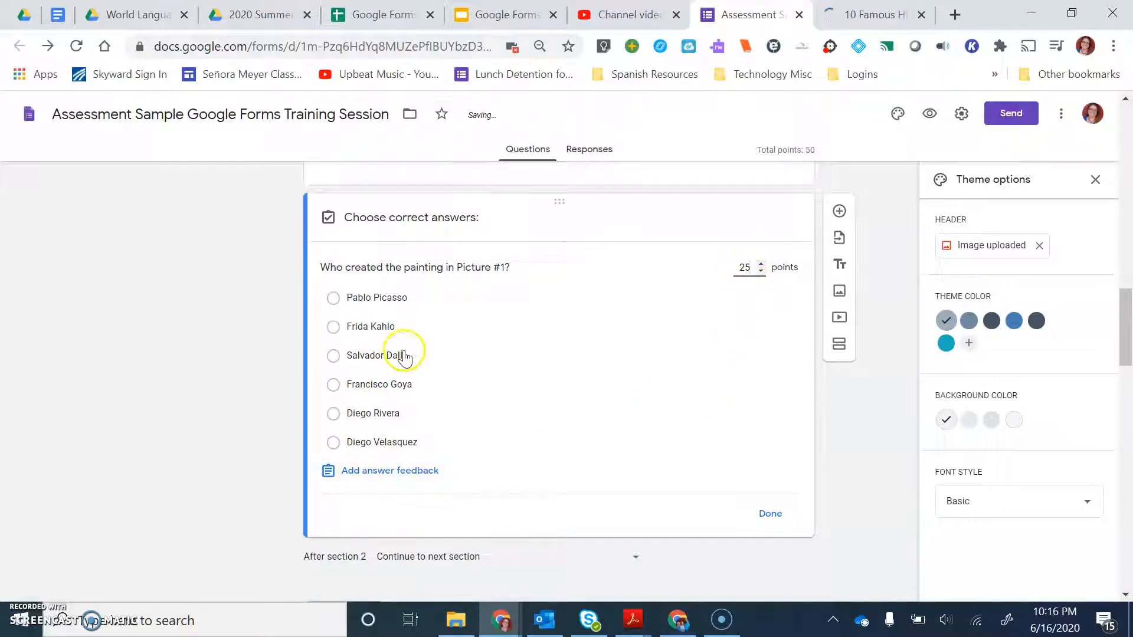
scroll(405, 354, up, 6)
scroll(417, 360, down, 4)
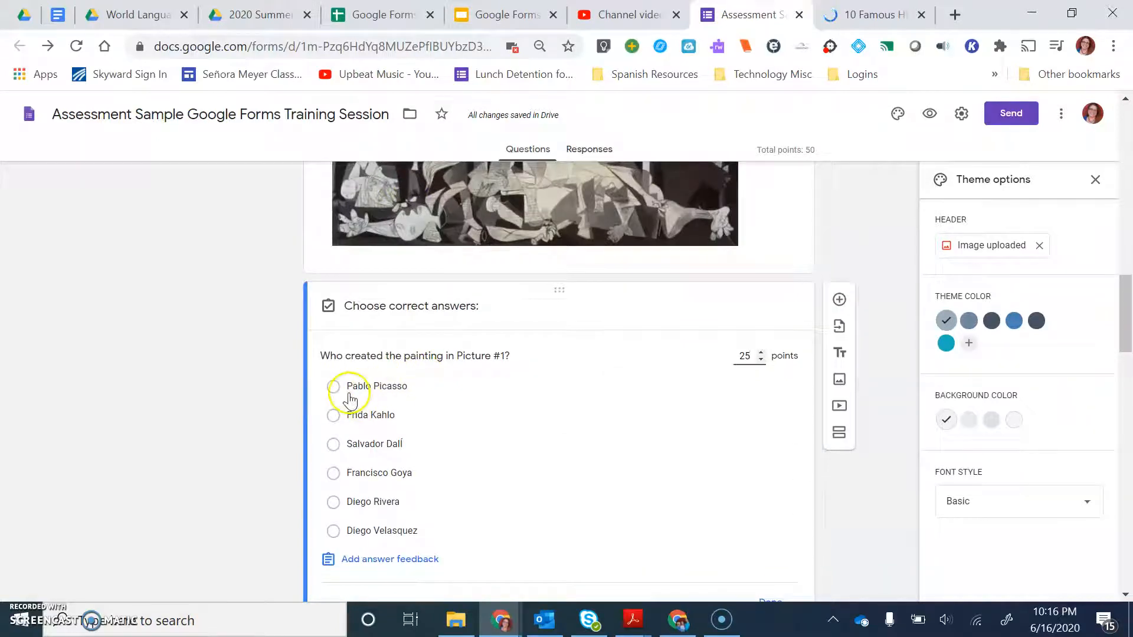
click(333, 387)
scroll(497, 417, down, 3)
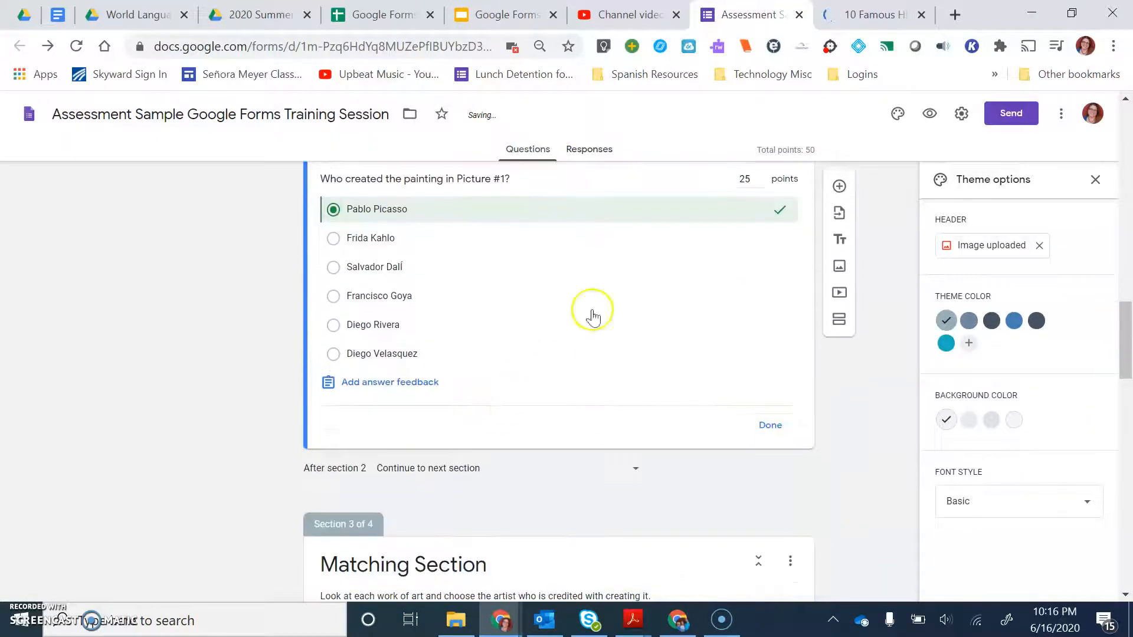
Open answer feedback for the section 2 painting question and start a link for incorrect answers.
click(369, 384)
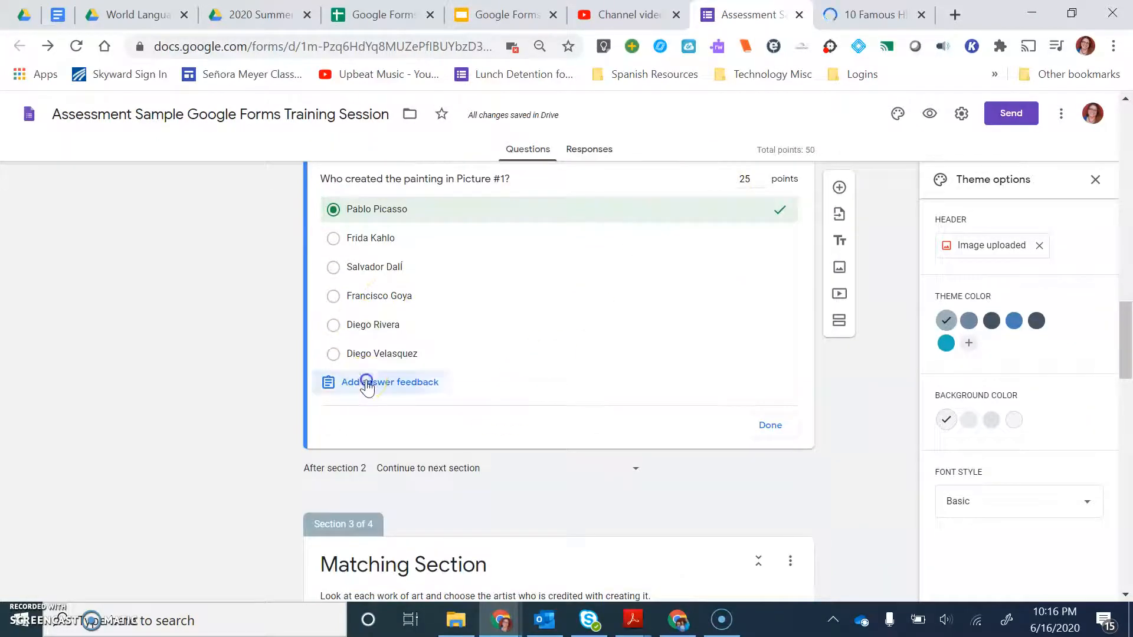
click(439, 230)
click(392, 276)
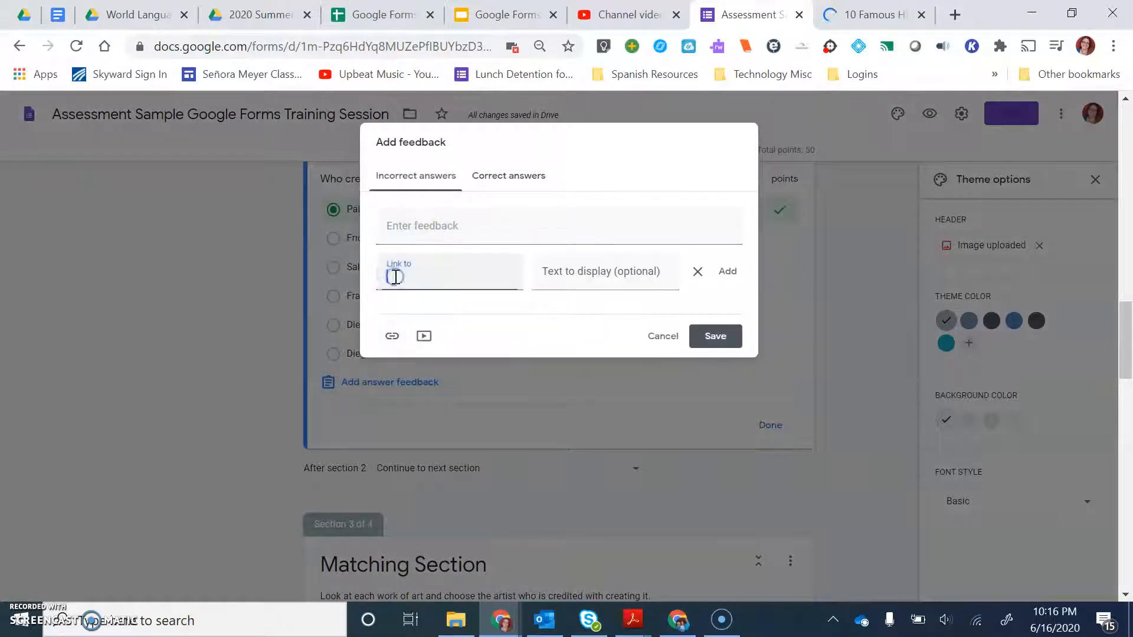
Go back from the My Modern Met article to the Bing results, open the learnodo-newtonic.com/famous-spanish-painters article and copy its address.
click(867, 15)
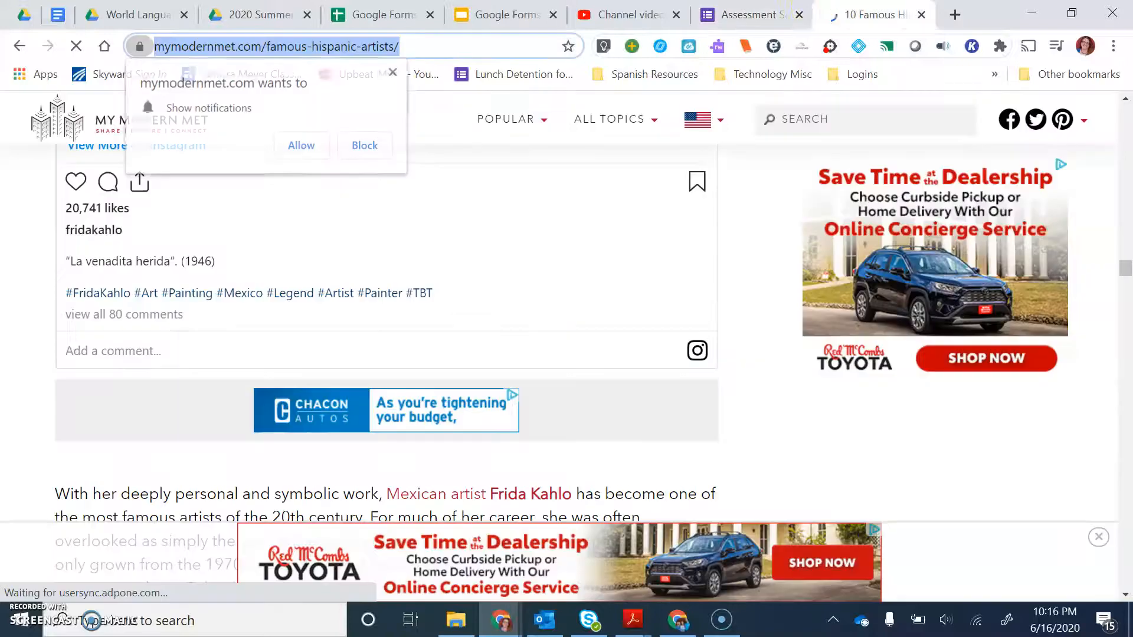
click(19, 47)
scroll(395, 323, up, 10)
scroll(395, 323, up, 9)
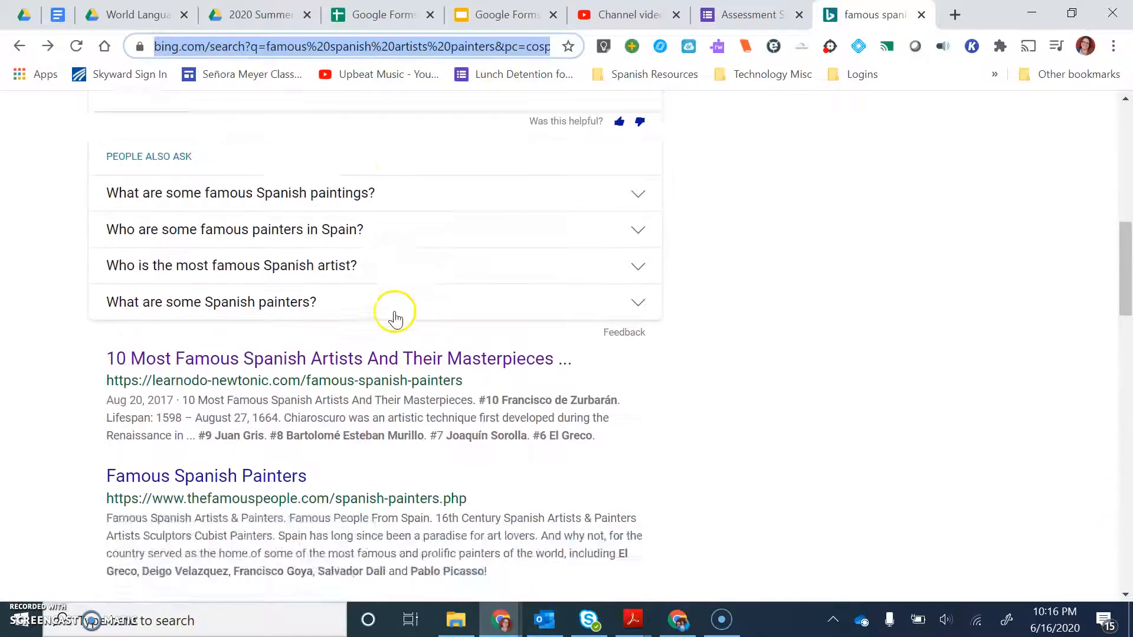
scroll(369, 301, up, 3)
scroll(362, 304, down, 5)
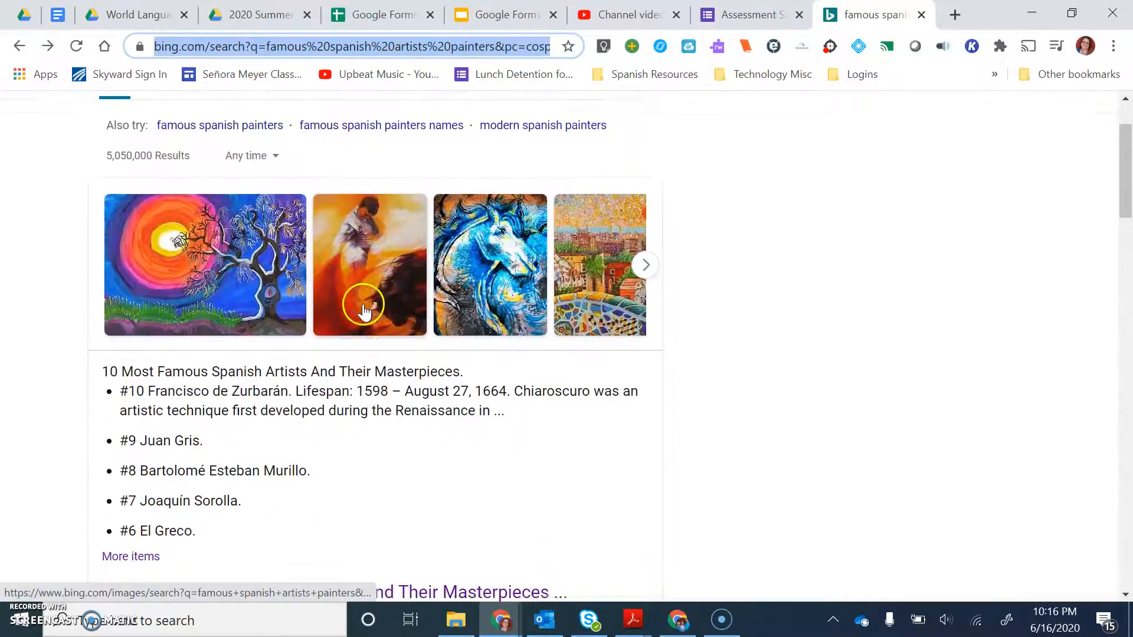
click(336, 339)
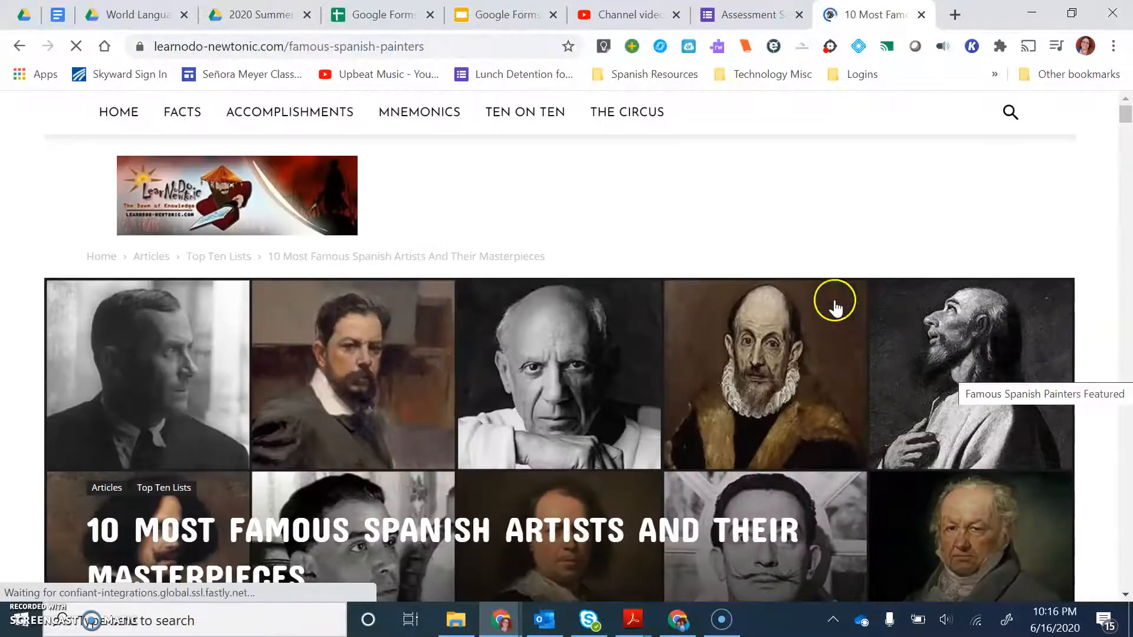
click(435, 47)
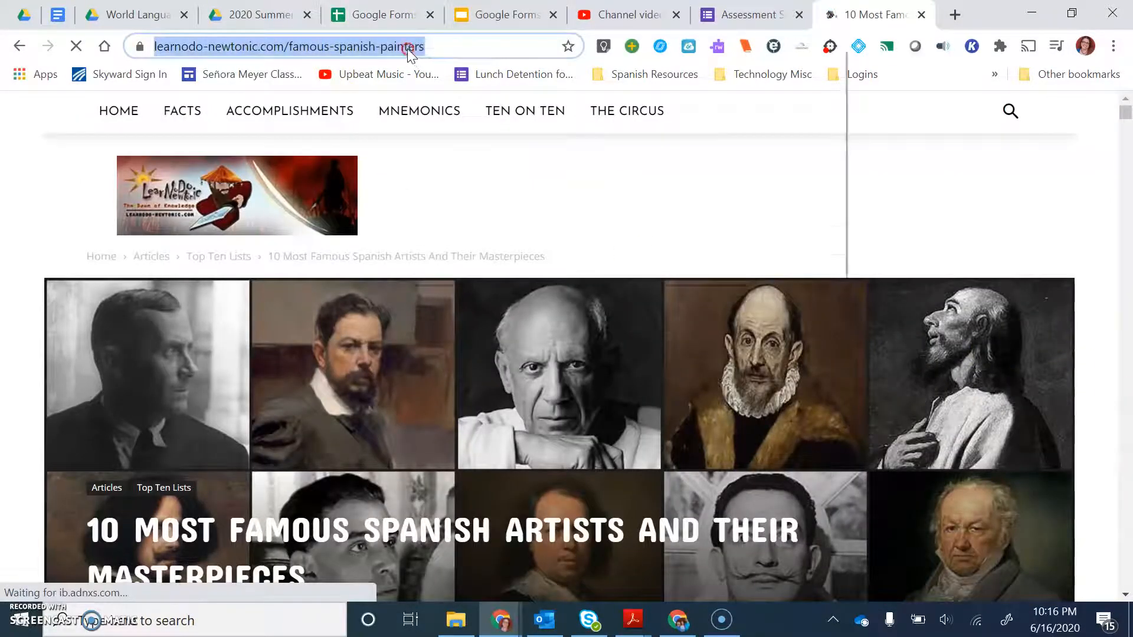
right_click(407, 48)
click(449, 148)
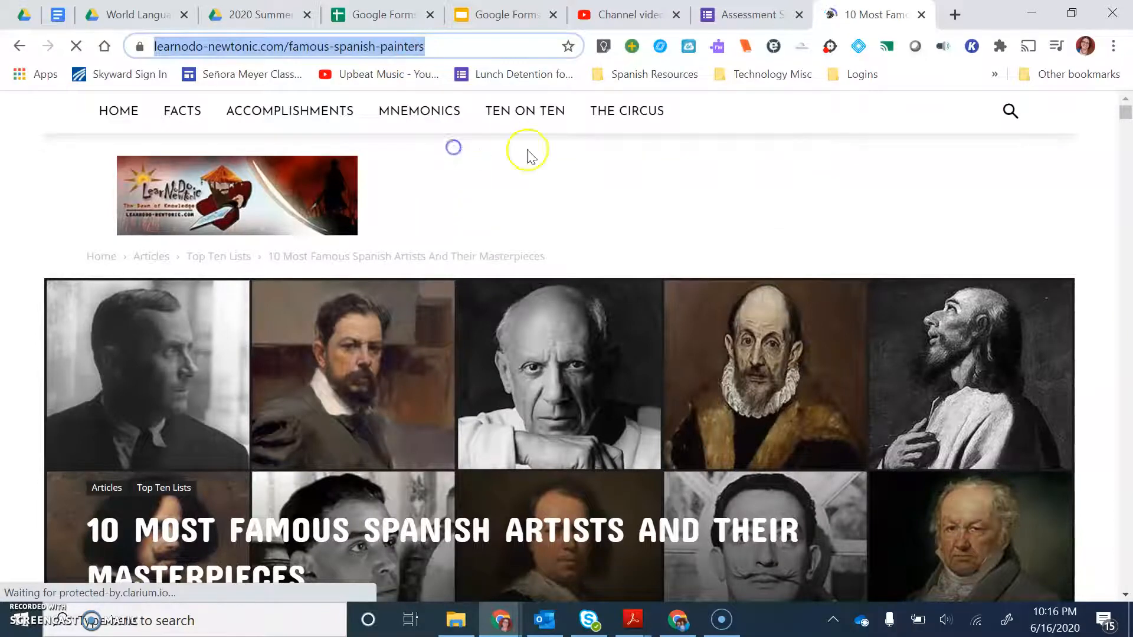
Paste the article address as the feedback link and enter "Use the following article to help you figure out which artist painted this piece.".
click(750, 13)
click(437, 279)
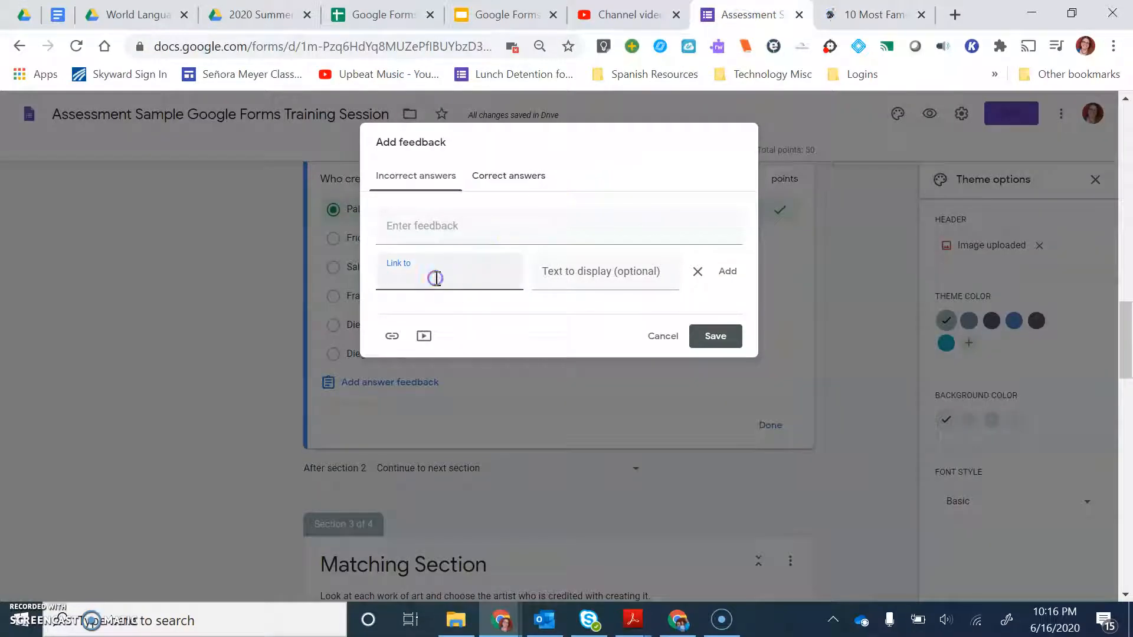
right_click(436, 279)
click(466, 387)
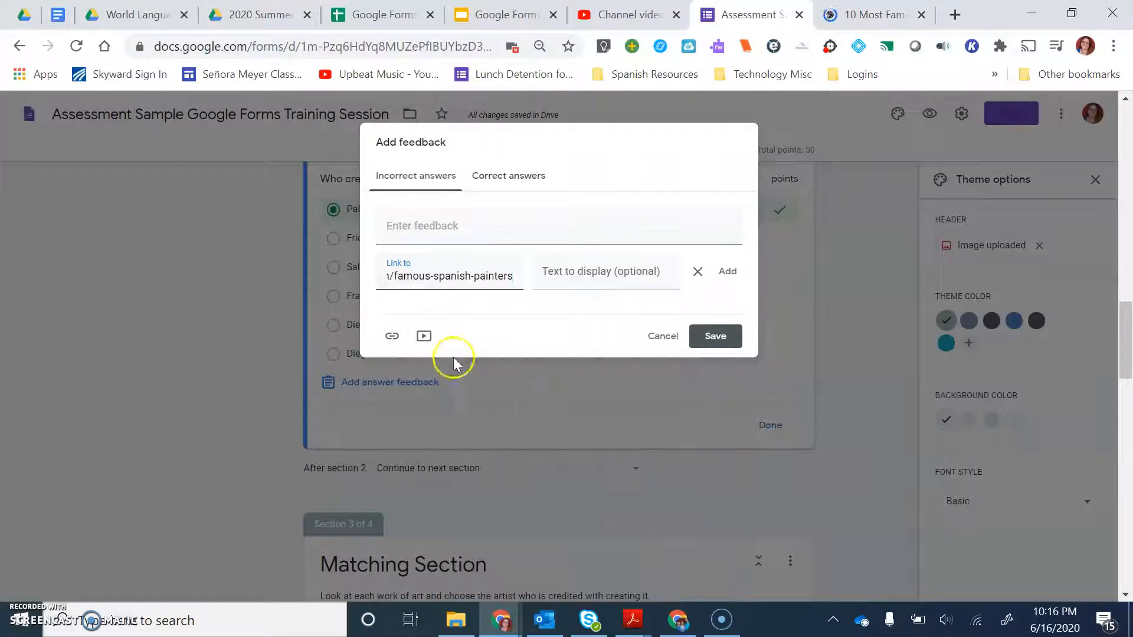
click(413, 239)
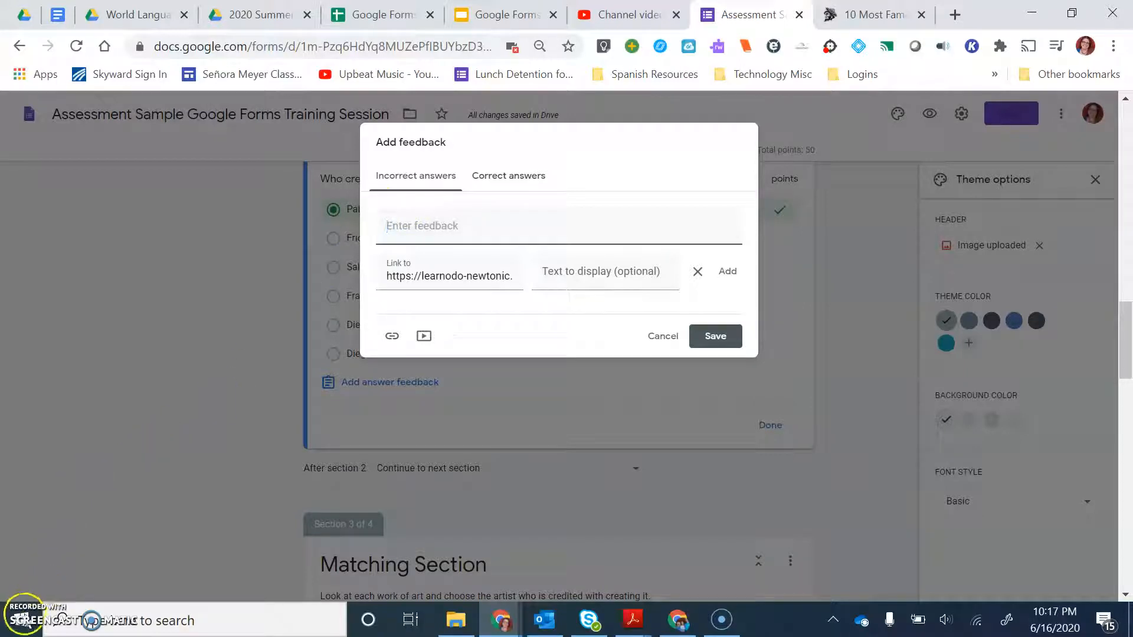
key(ctrl+v)
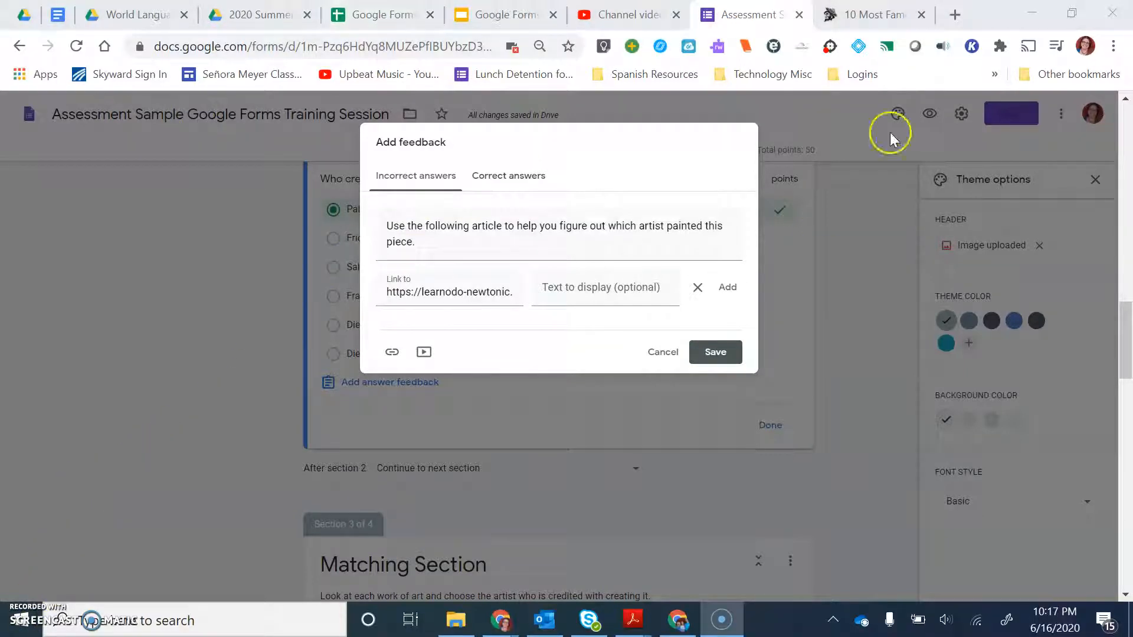
Look over the linked article on famous Spanish artists, return to the form and save the incorrect-answer feedback.
click(850, 16)
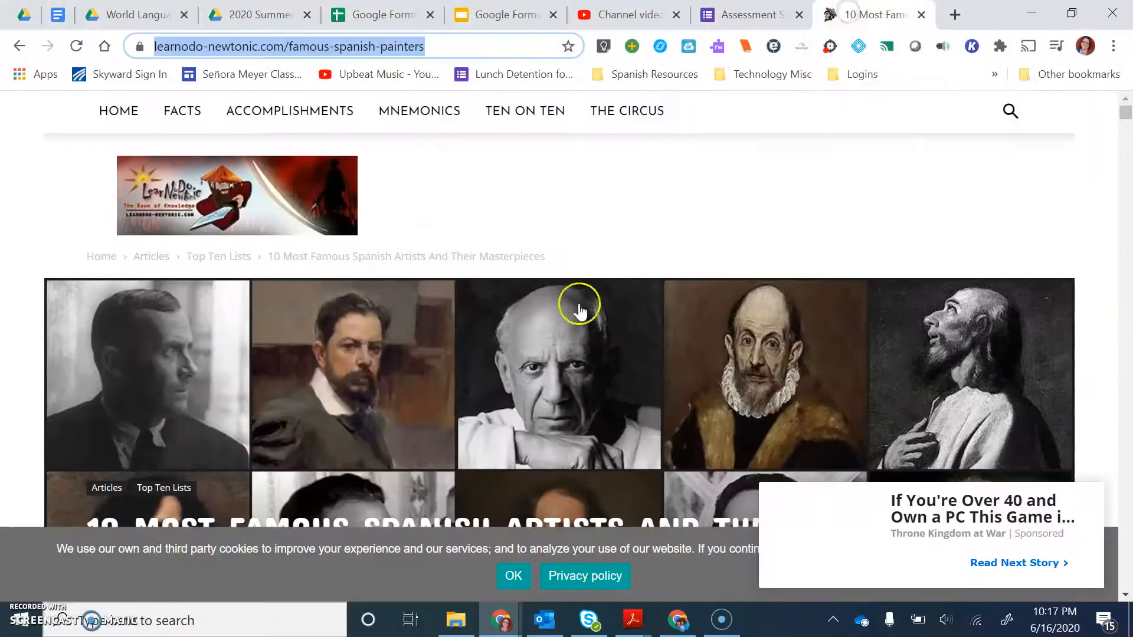
scroll(625, 285, down, 5)
scroll(634, 292, down, 6)
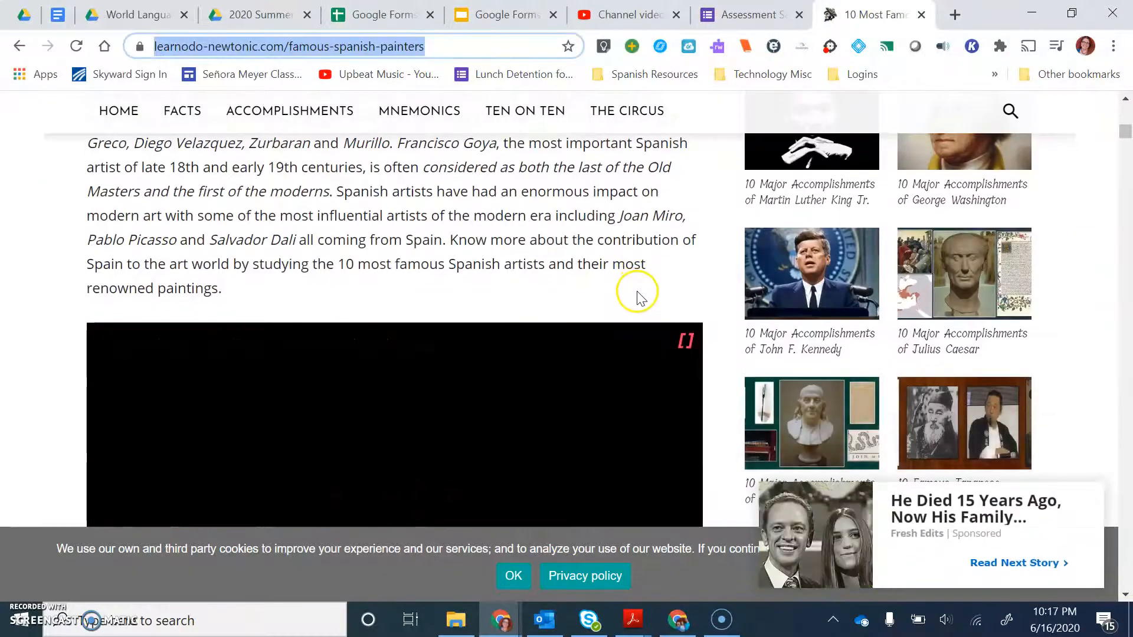
scroll(632, 284, up, 5)
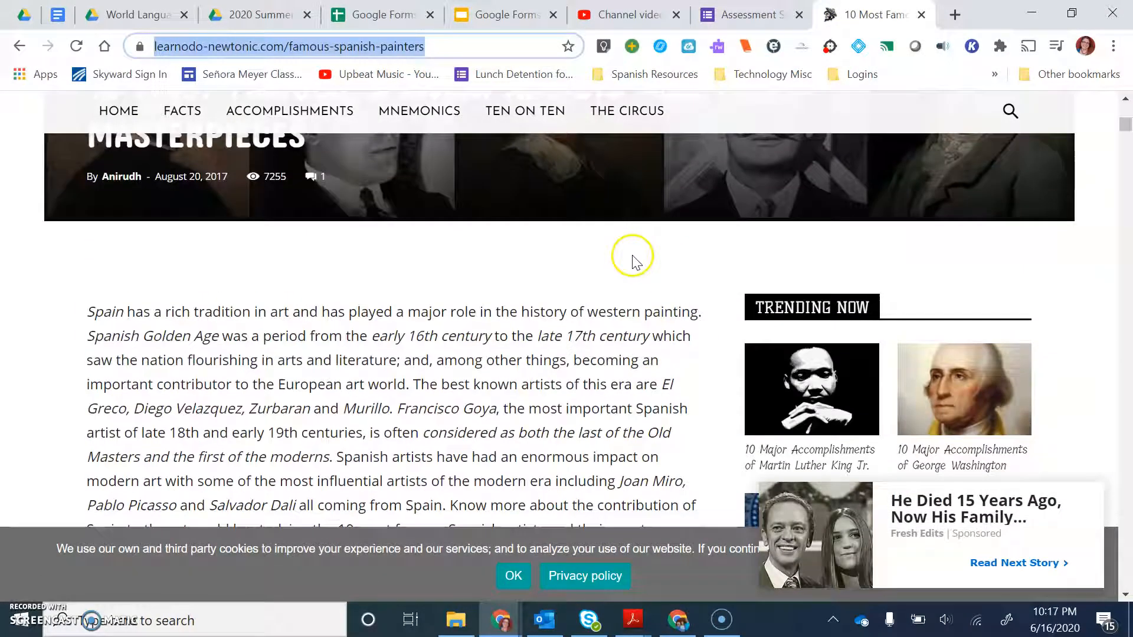
click(734, 17)
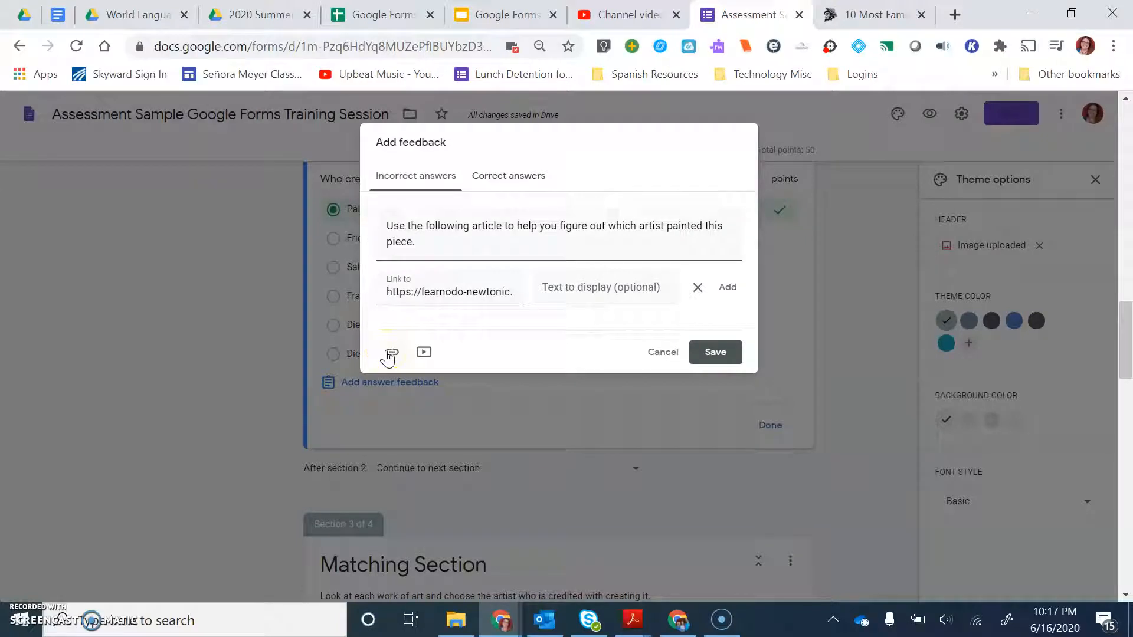
click(710, 354)
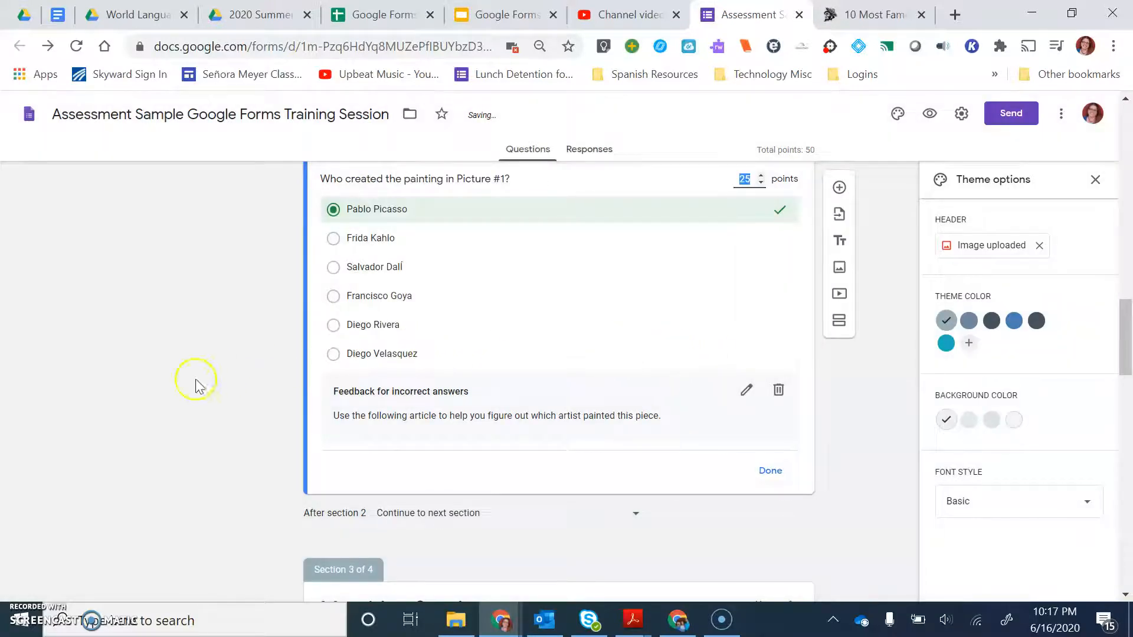
Review the form's painting questions, answer keys and section order from section 2 through section 4.
scroll(118, 403, down, 12)
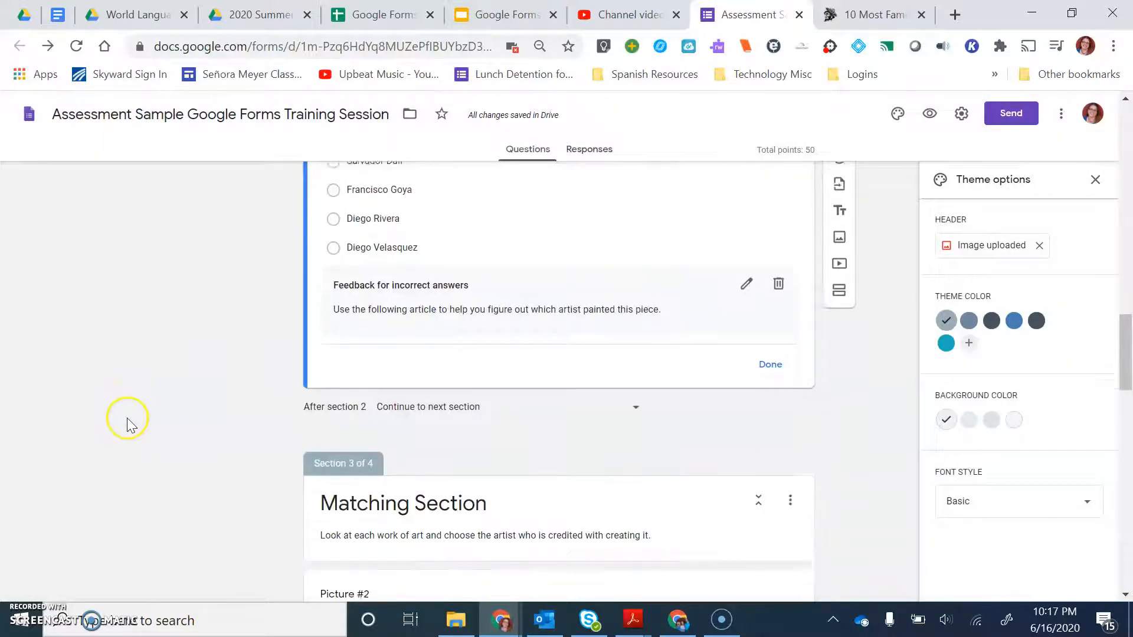
scroll(155, 422, down, 5)
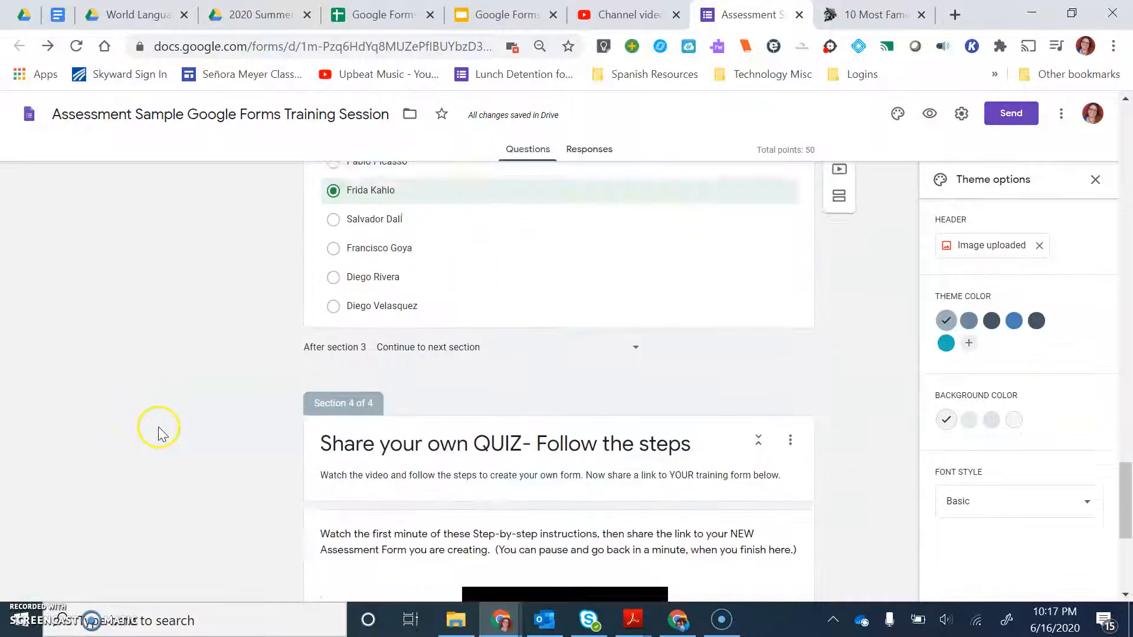
scroll(178, 434, up, 2)
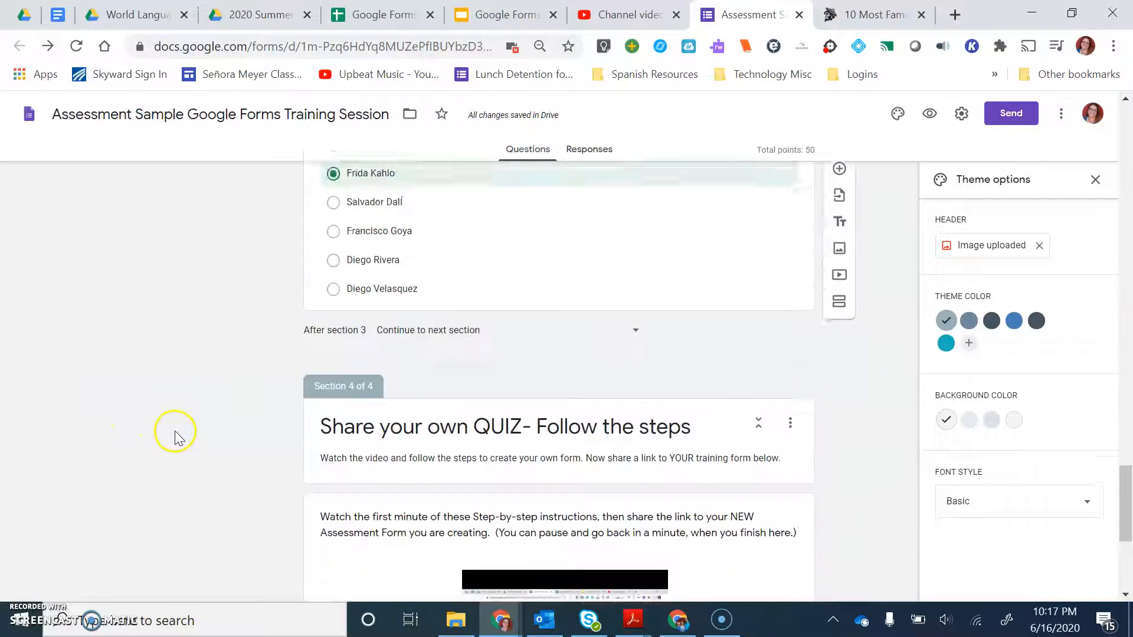
scroll(177, 431, down, 3)
scroll(178, 431, up, 3)
scroll(178, 429, up, 15)
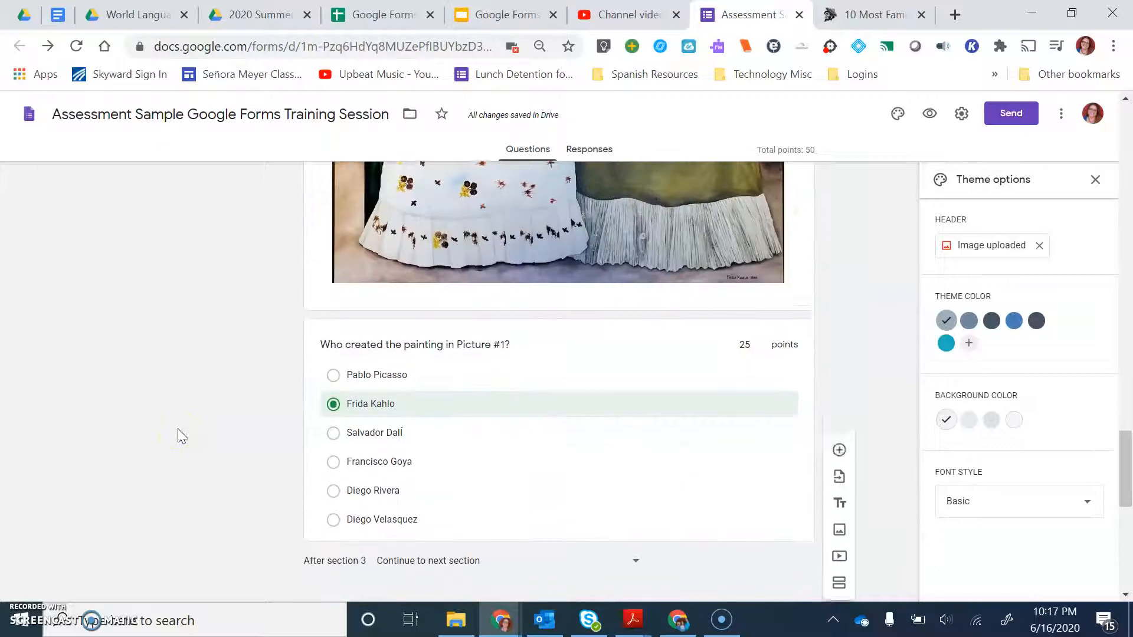
scroll(186, 425, up, 12)
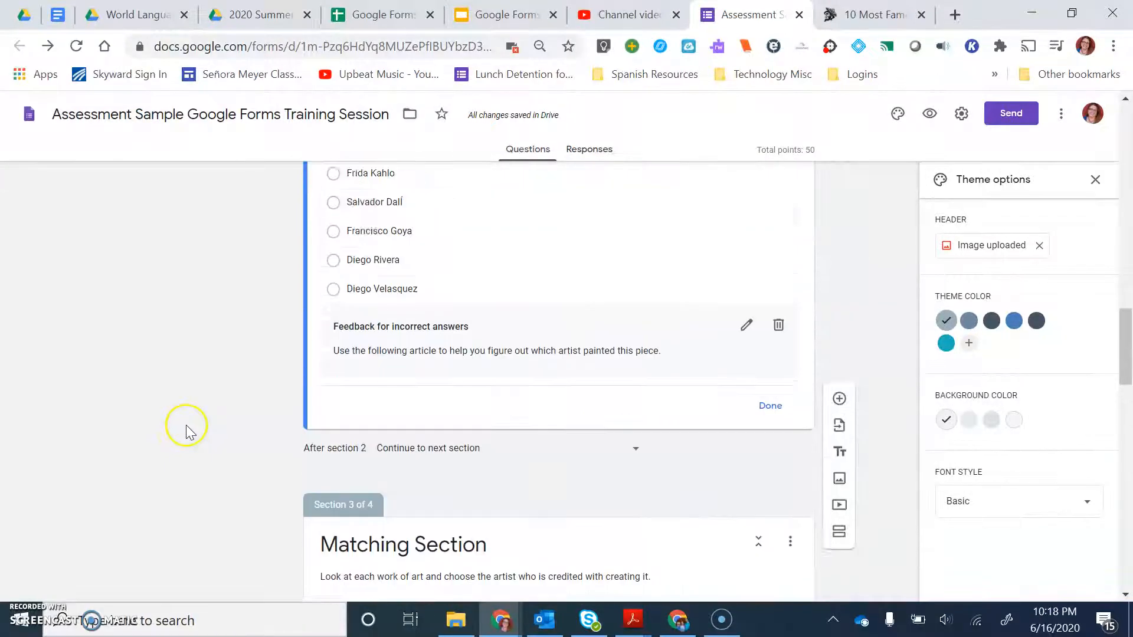
scroll(188, 421, down, 15)
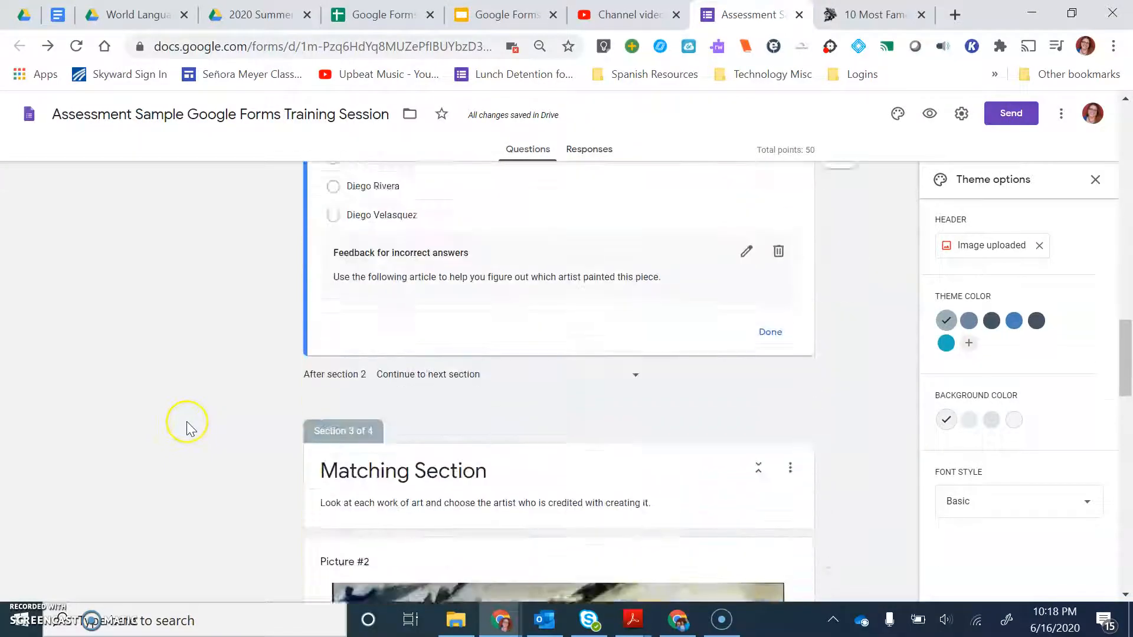
scroll(186, 423, down, 2)
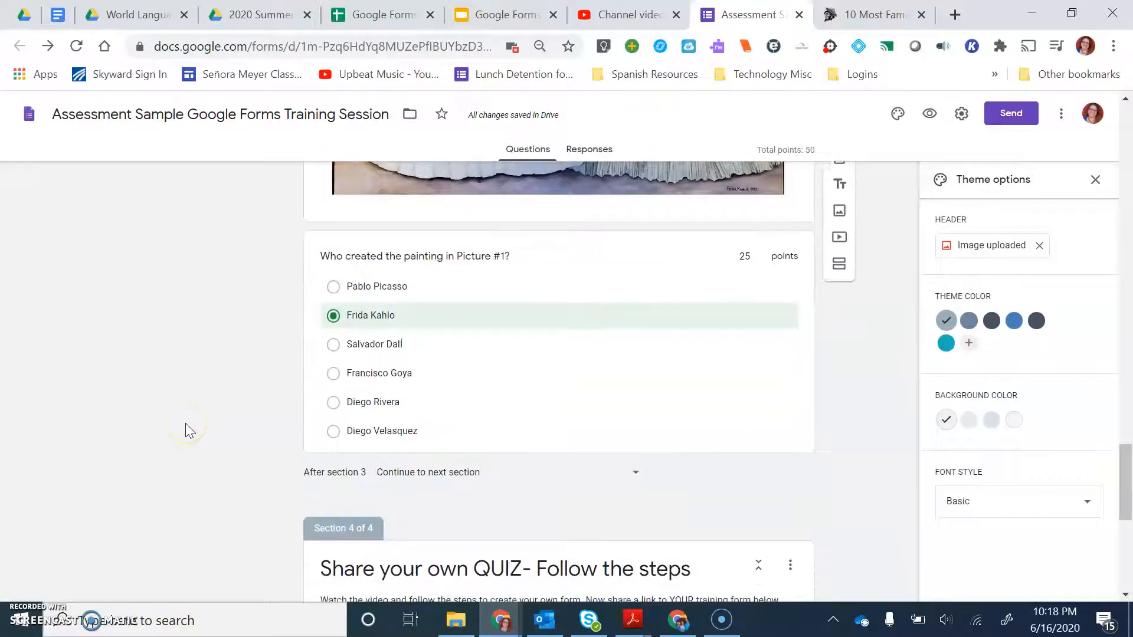
Add a new section to the form and locate it between section 2 and the Matching Section.
scroll(347, 484, down, 2)
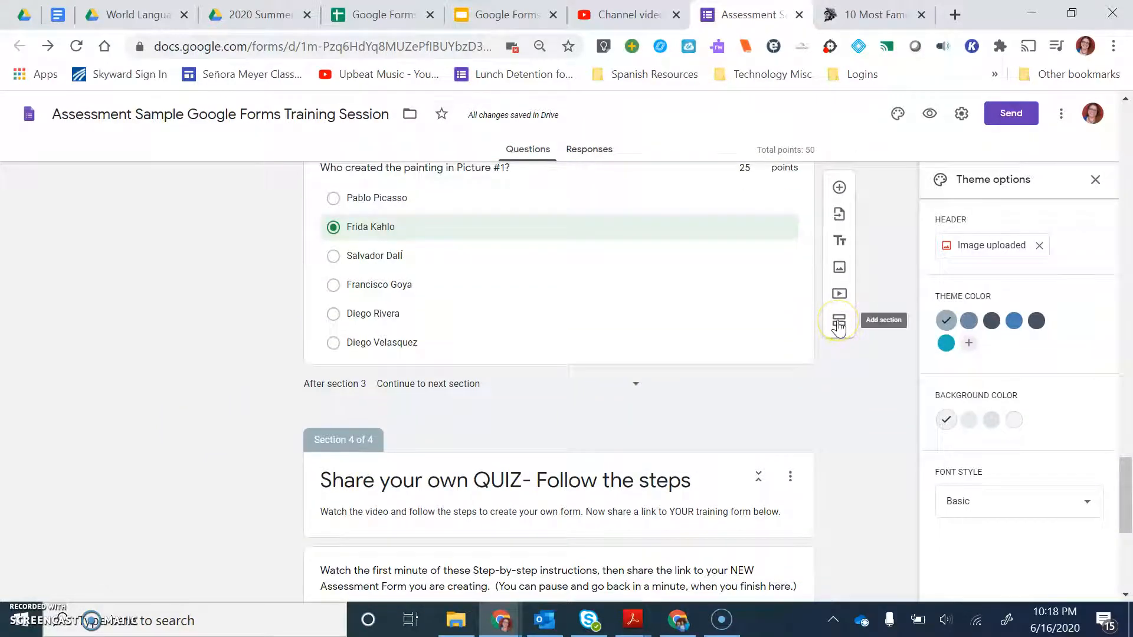
click(838, 325)
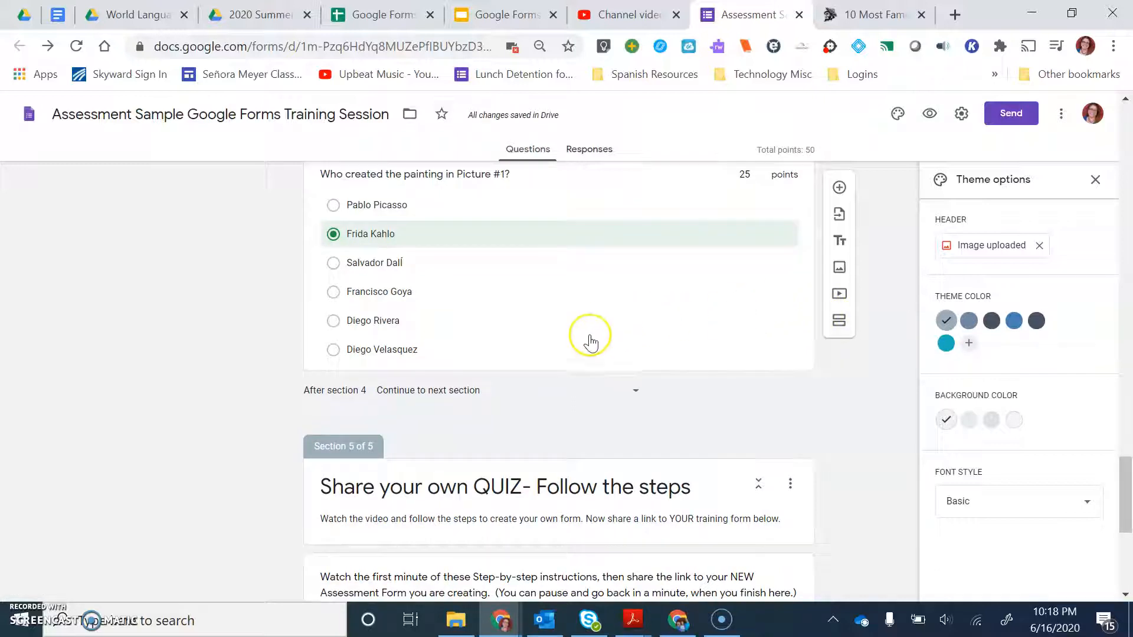
scroll(511, 406, up, 15)
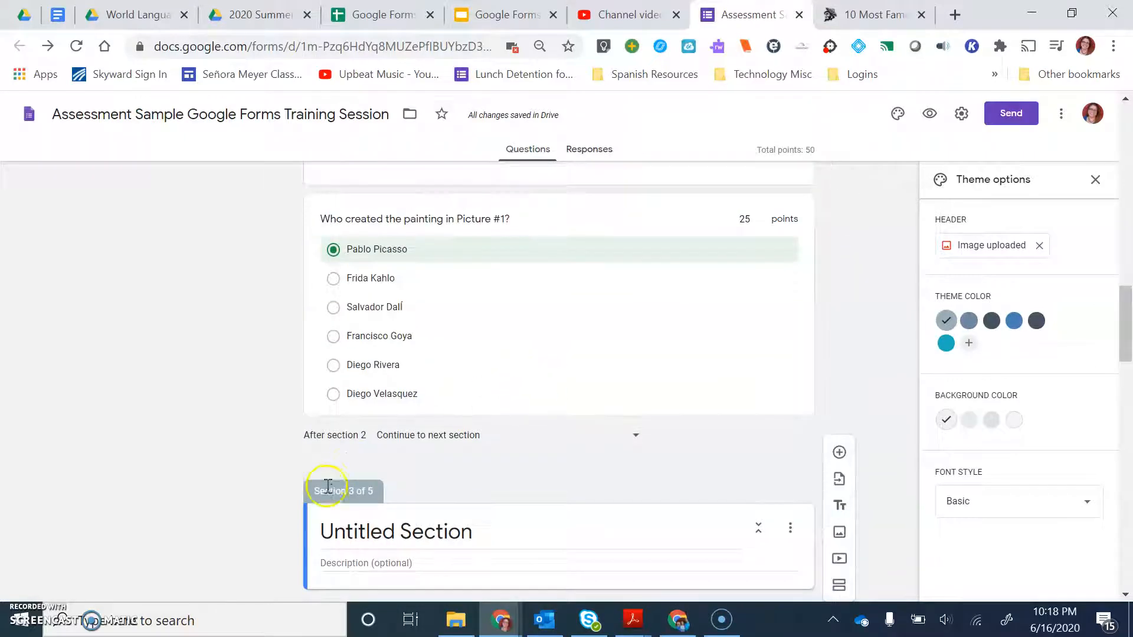
scroll(488, 496, down, 3)
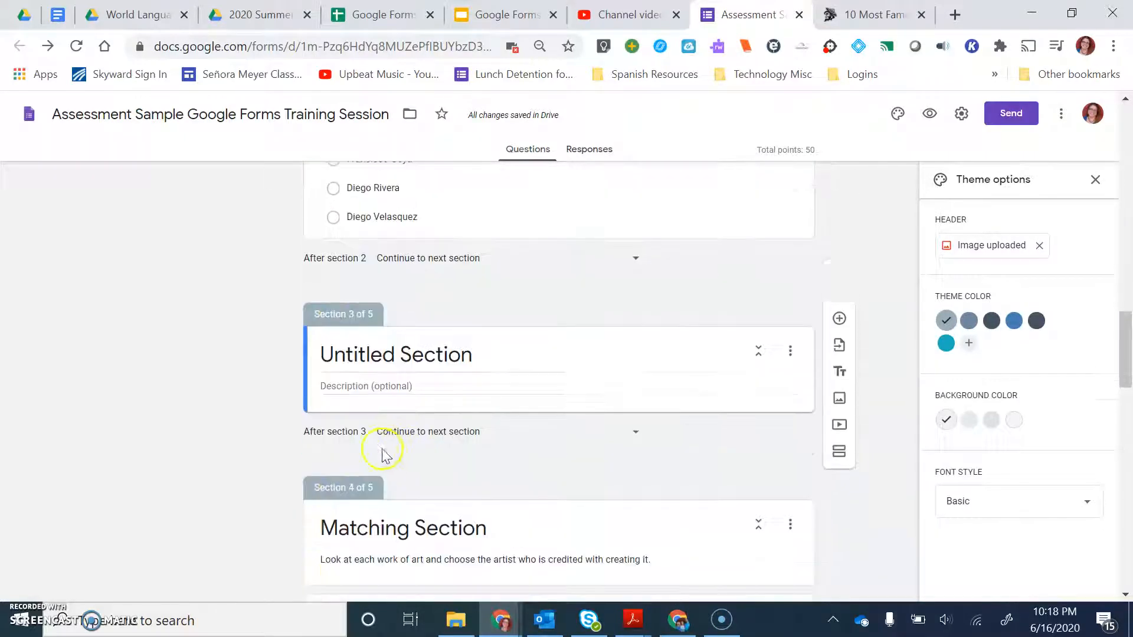
Move the untitled section 3 below the Matching Section that follows it and save the section order.
click(789, 352)
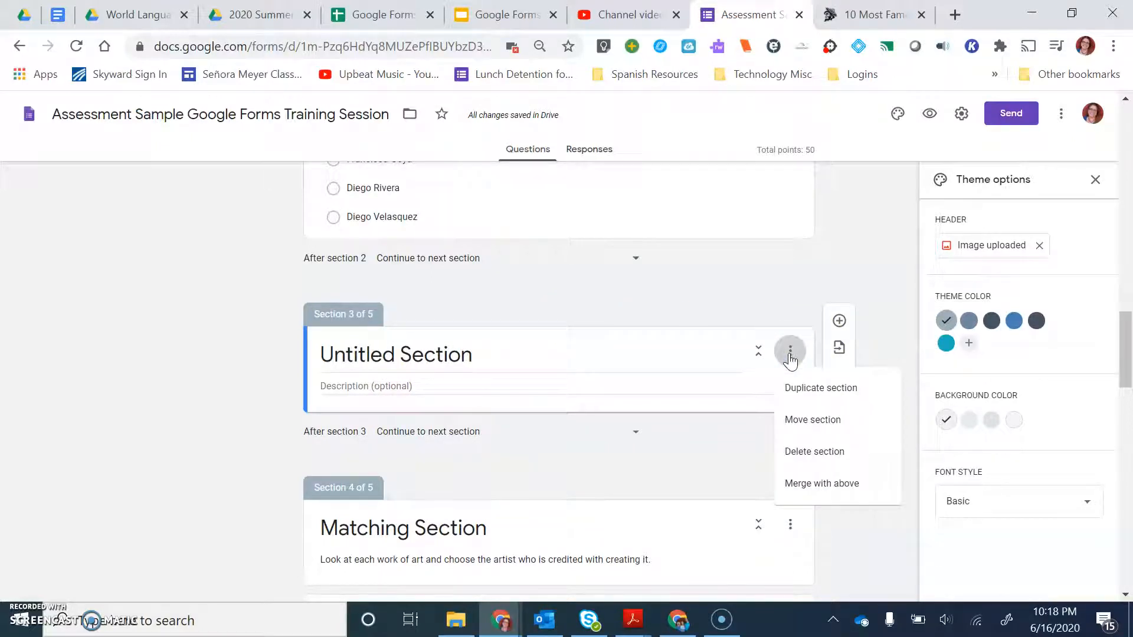
click(797, 421)
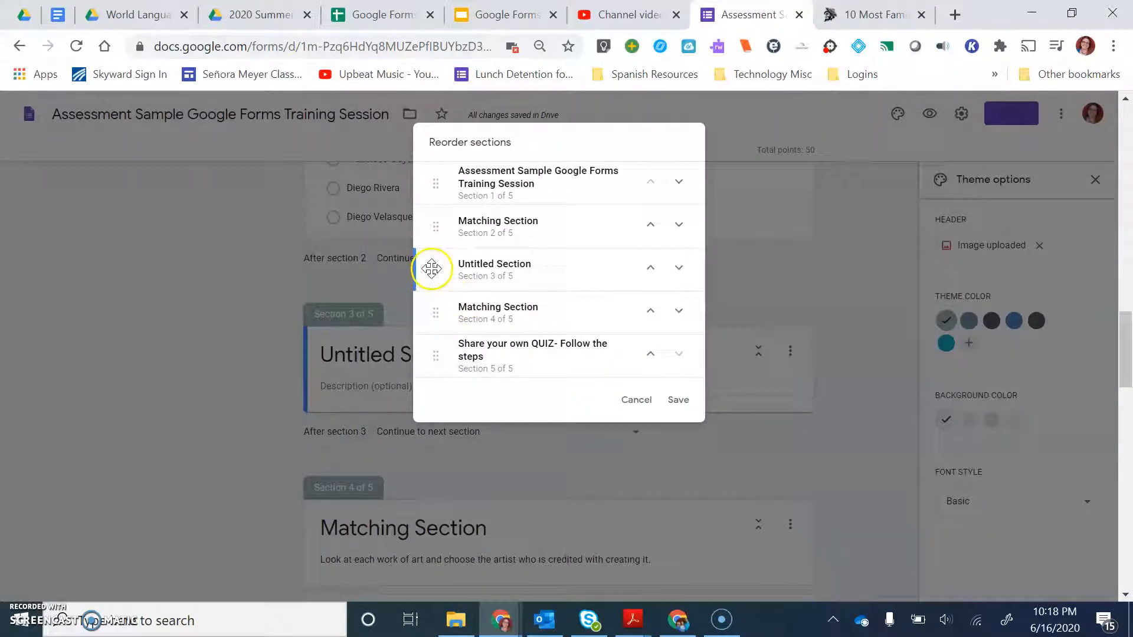
drag(432, 272, 447, 318)
click(678, 401)
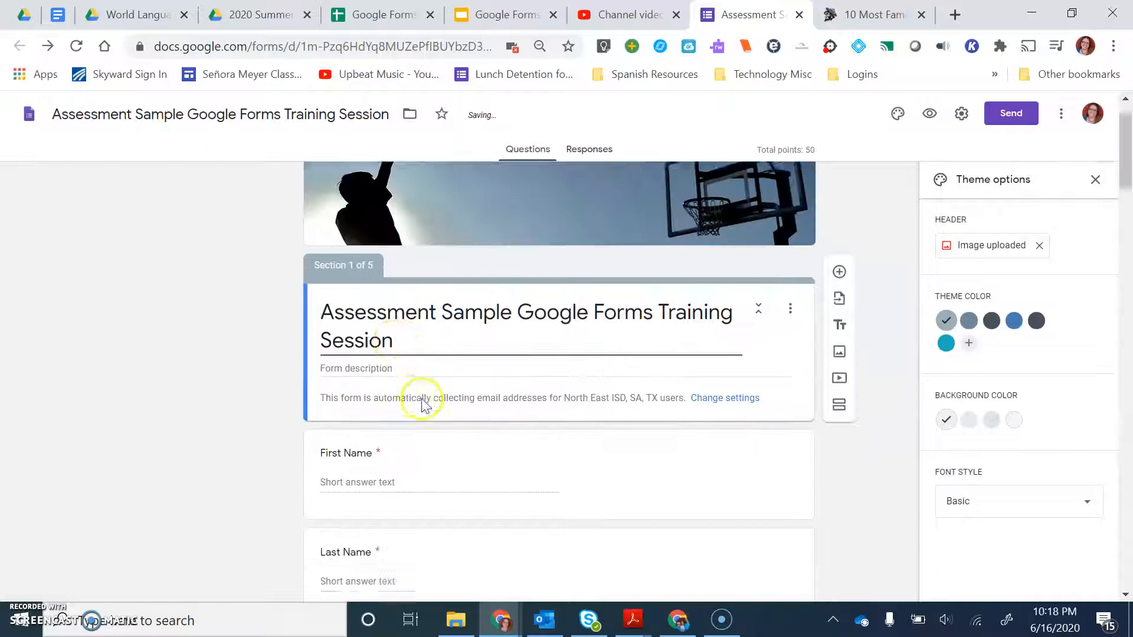
Title the untitled section 4 "Name that Style".
scroll(422, 404, down, 20)
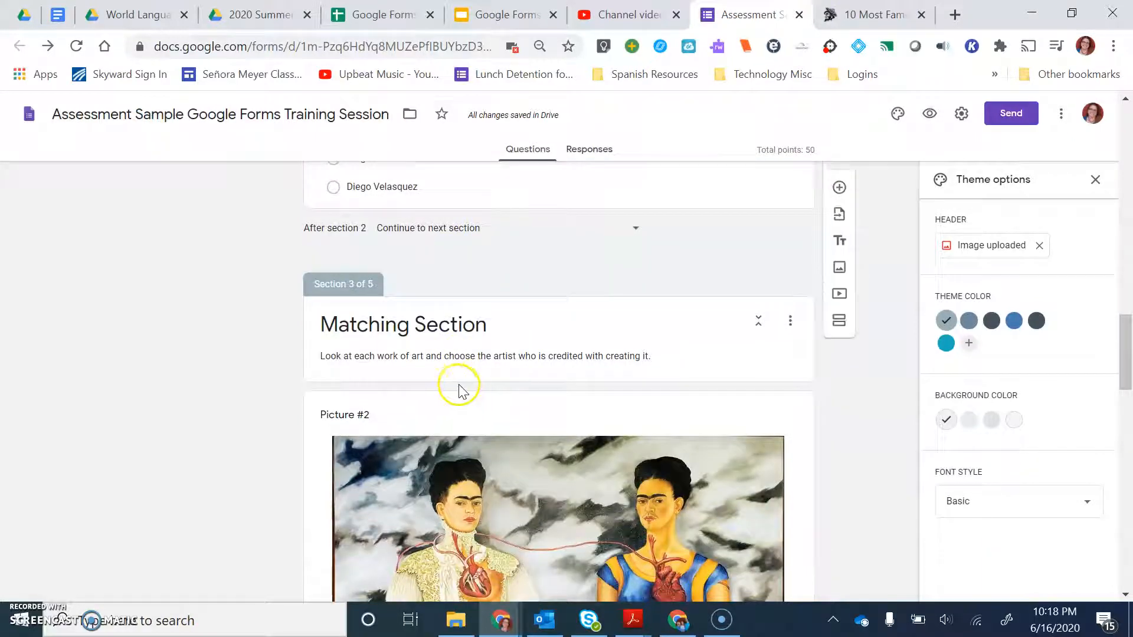
scroll(458, 282, down, 13)
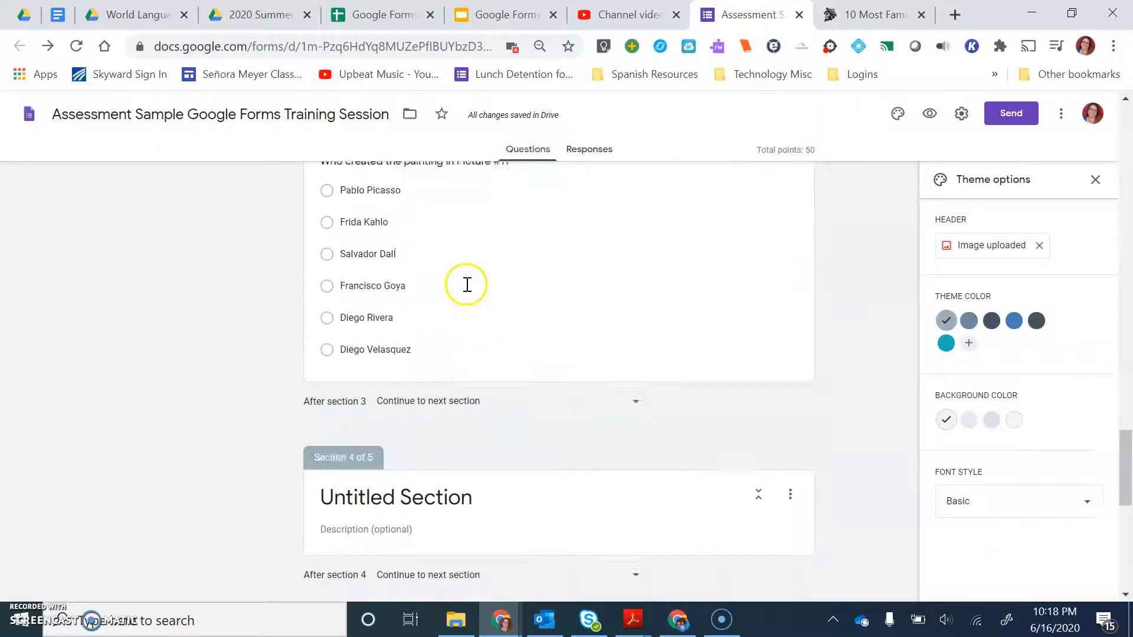
scroll(467, 285, down, 3)
click(455, 307)
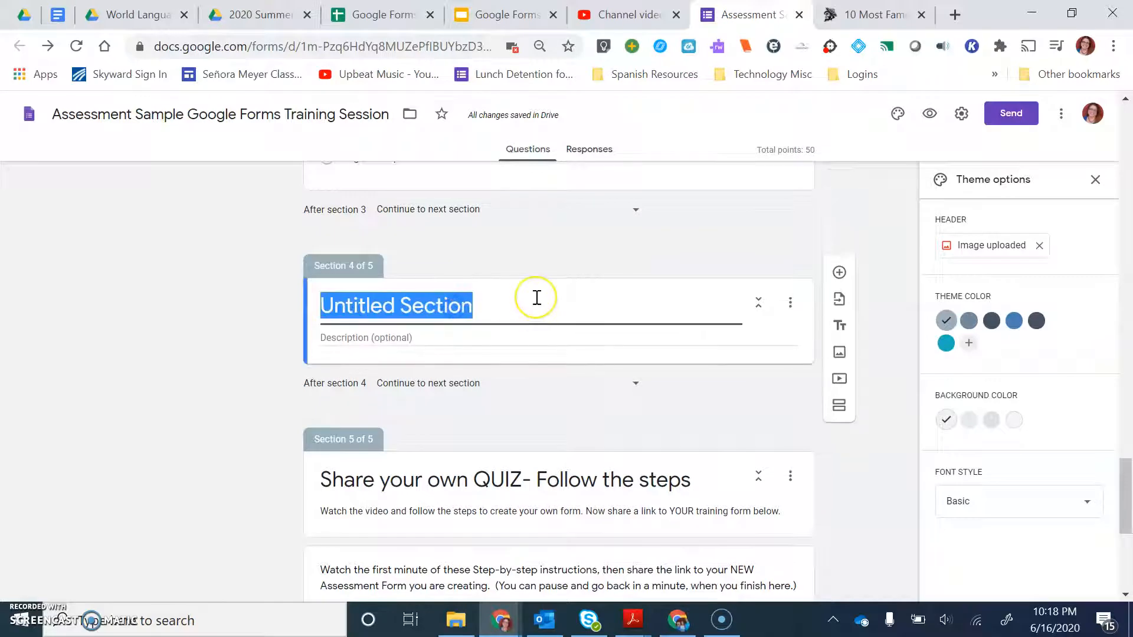
text(Name that Style)
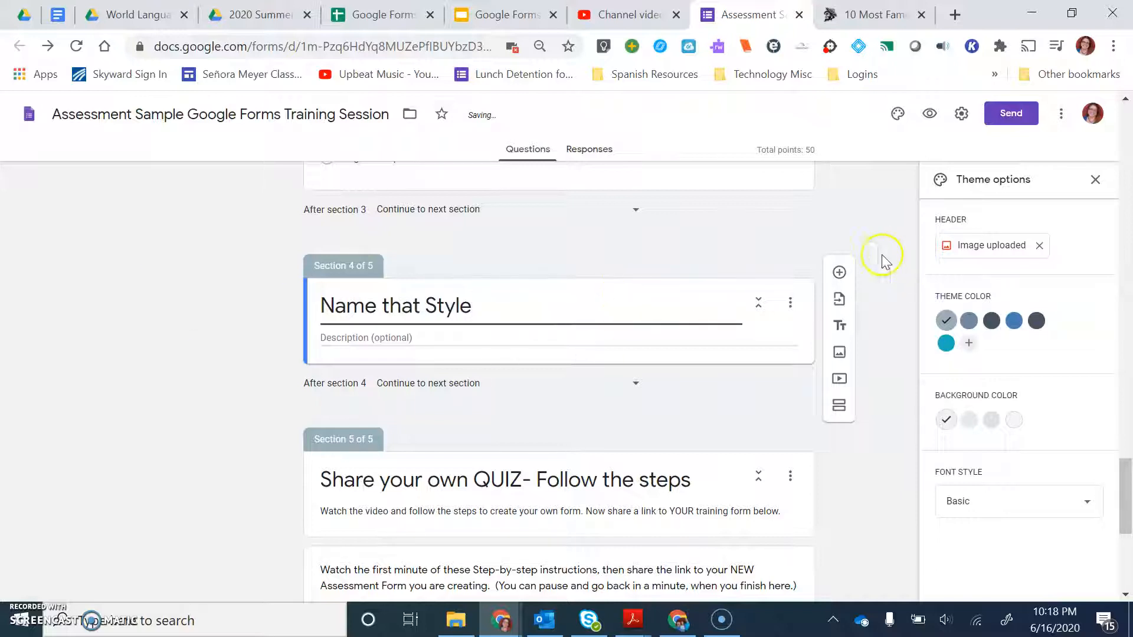
Add a question to the Name that Style section and describe the section as "Click All that Apply. There May be more than one correct answer!".
click(840, 273)
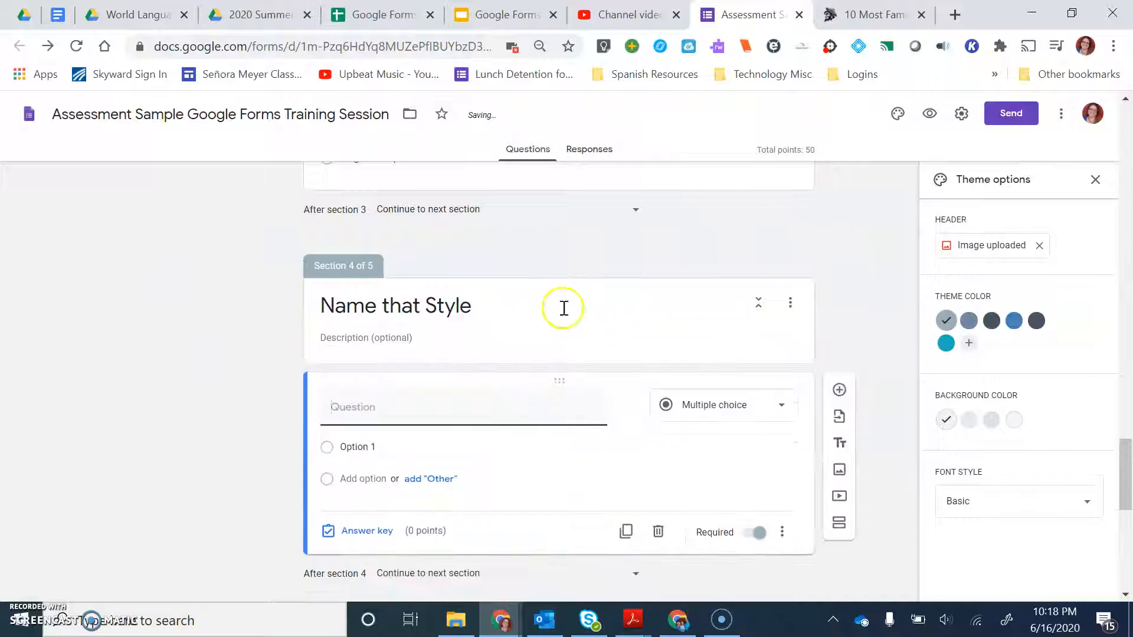
click(350, 421)
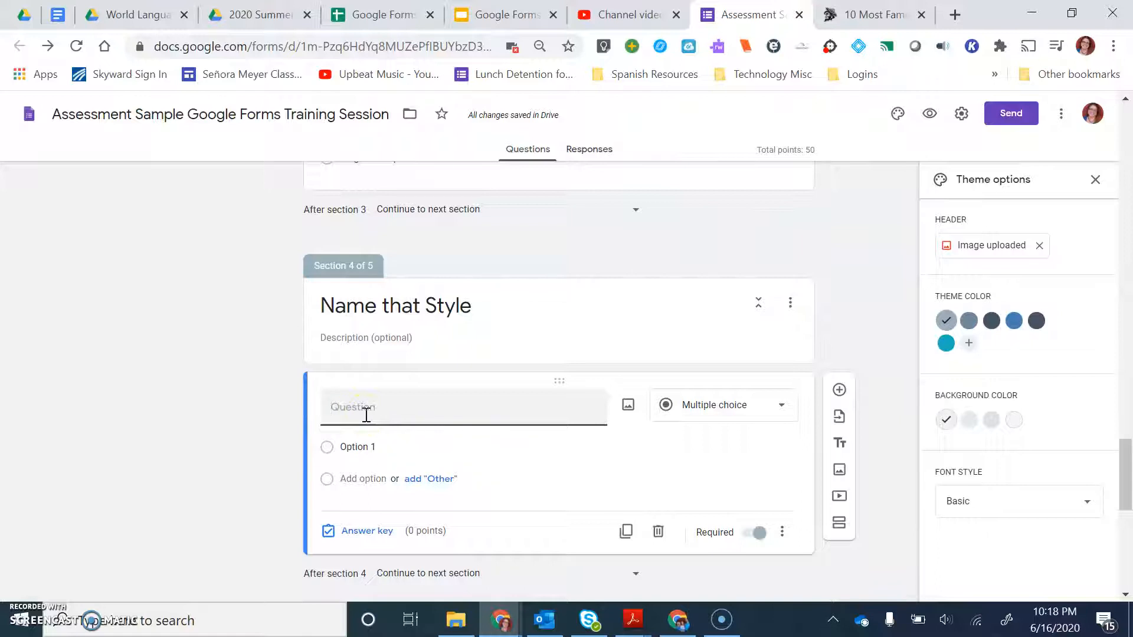
click(394, 337)
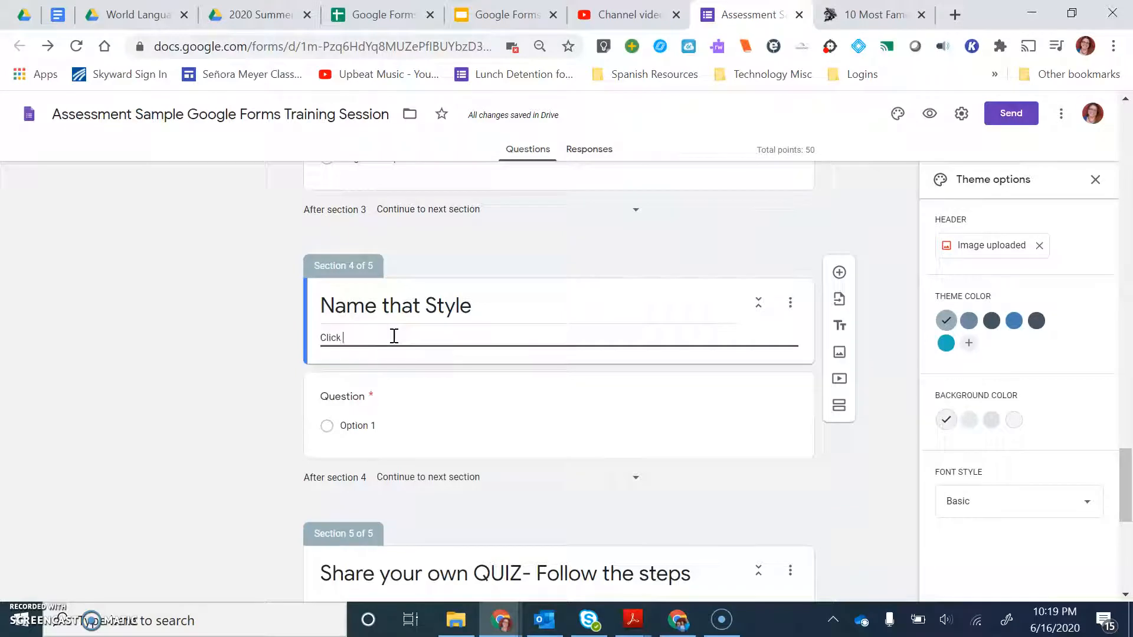
text(Click All that A)
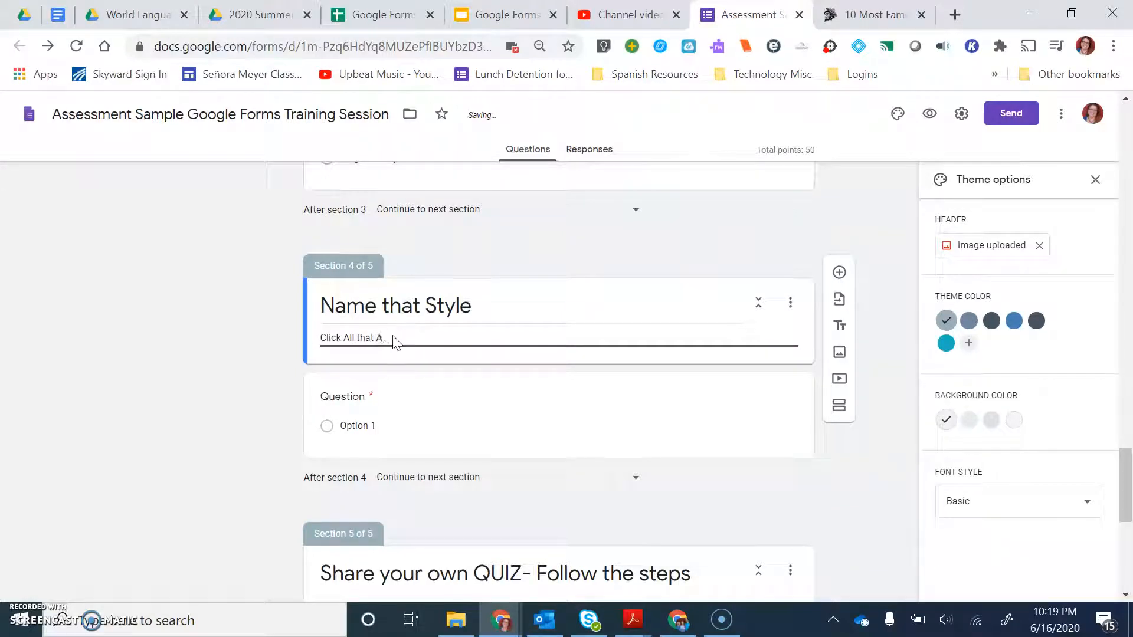
text(pply. There May be more than one correct answer!)
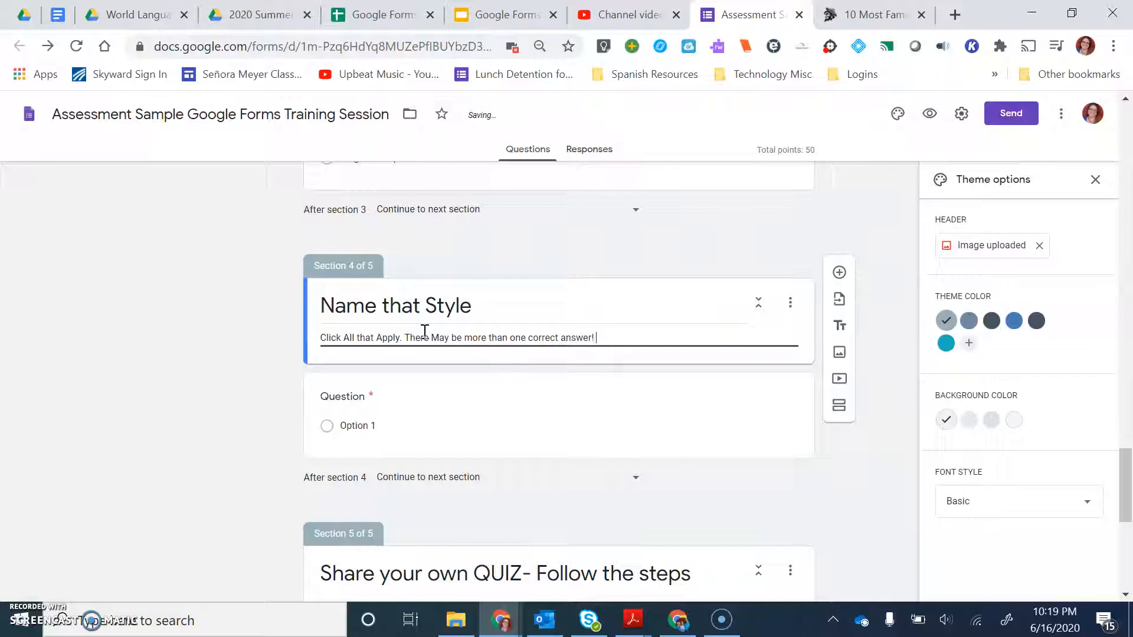
Write the question "Which of the following vocabulary terms is shown in this painting?" with options Self-Portrait, Surrealism, Realism, Cubism, Patriotism and Fundamentalism.
click(361, 392)
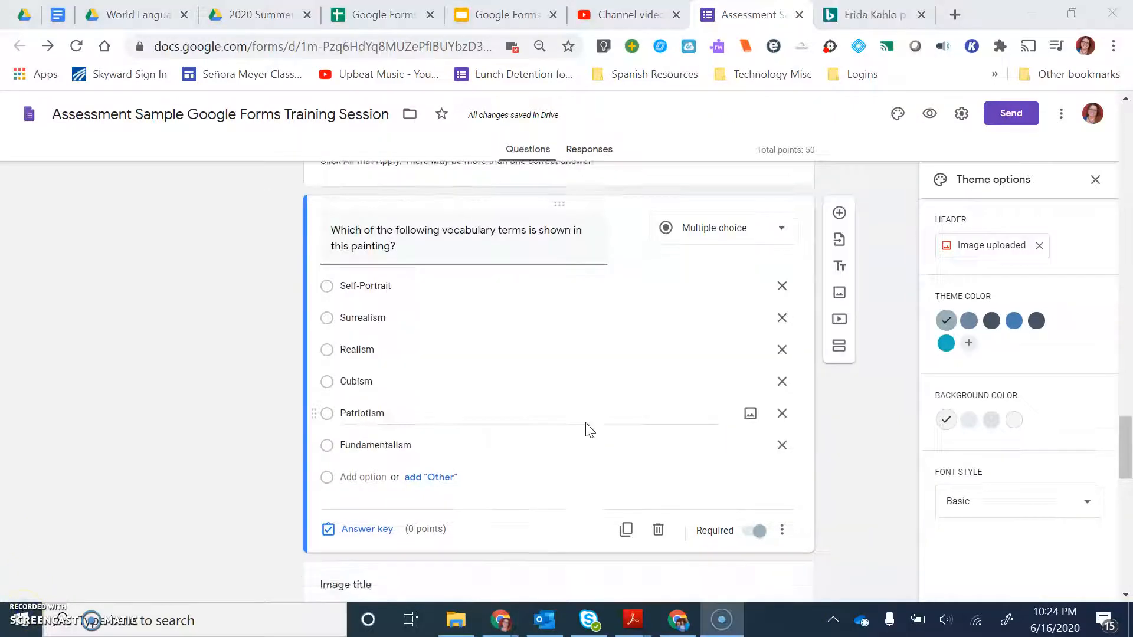
Move the painting image above the vocabulary question and title it "Painting #3".
scroll(587, 425, up, 7)
scroll(576, 433, down, 3)
scroll(562, 443, down, 10)
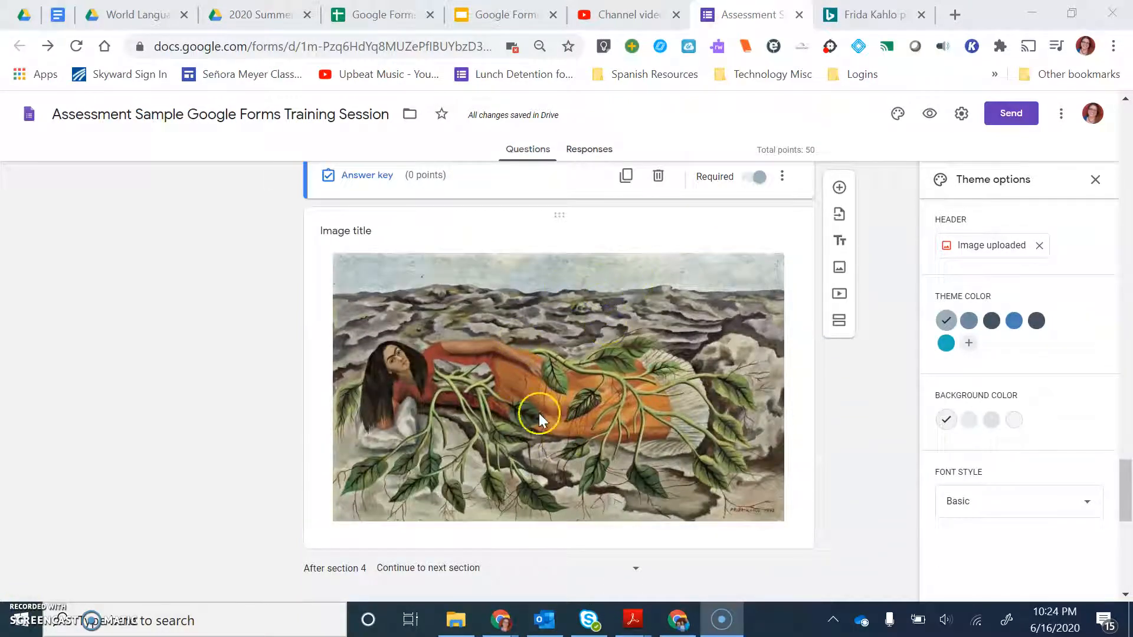
scroll(558, 248, up, 2)
drag(547, 300, 494, 281)
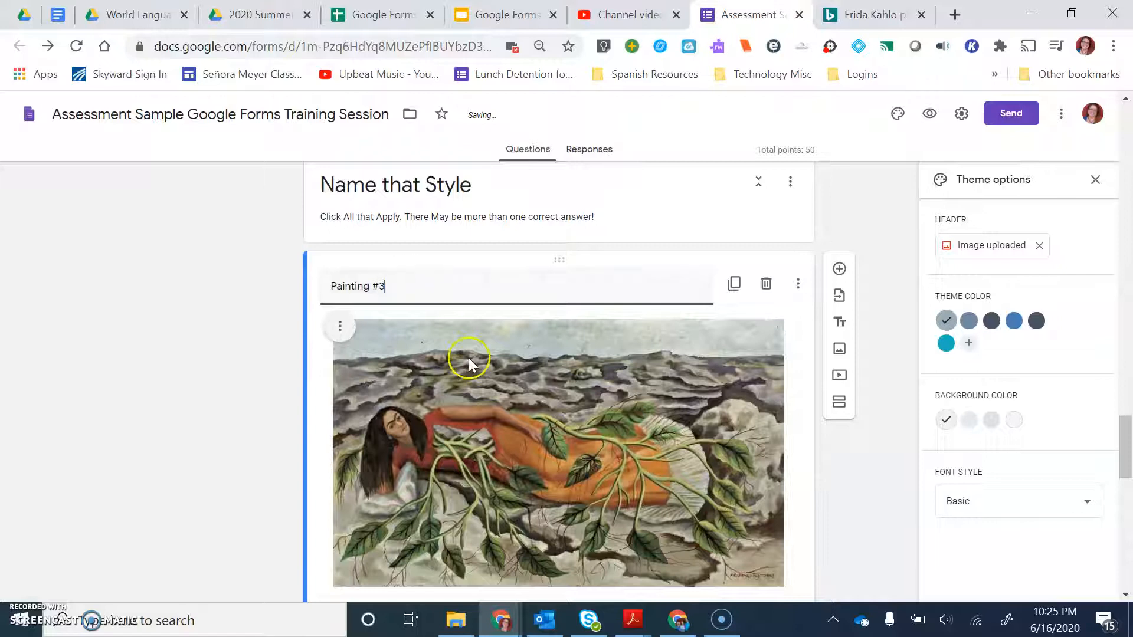
Change the vocabulary terms question from multiple choice to Checkboxes.
scroll(470, 358, down, 3)
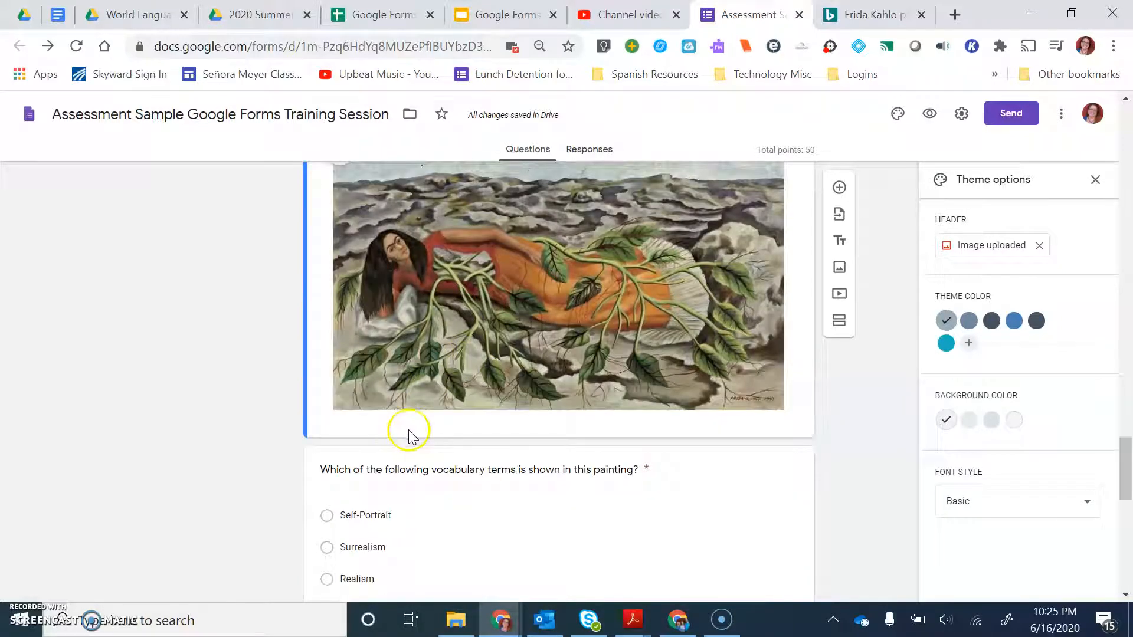
scroll(402, 428, down, 2)
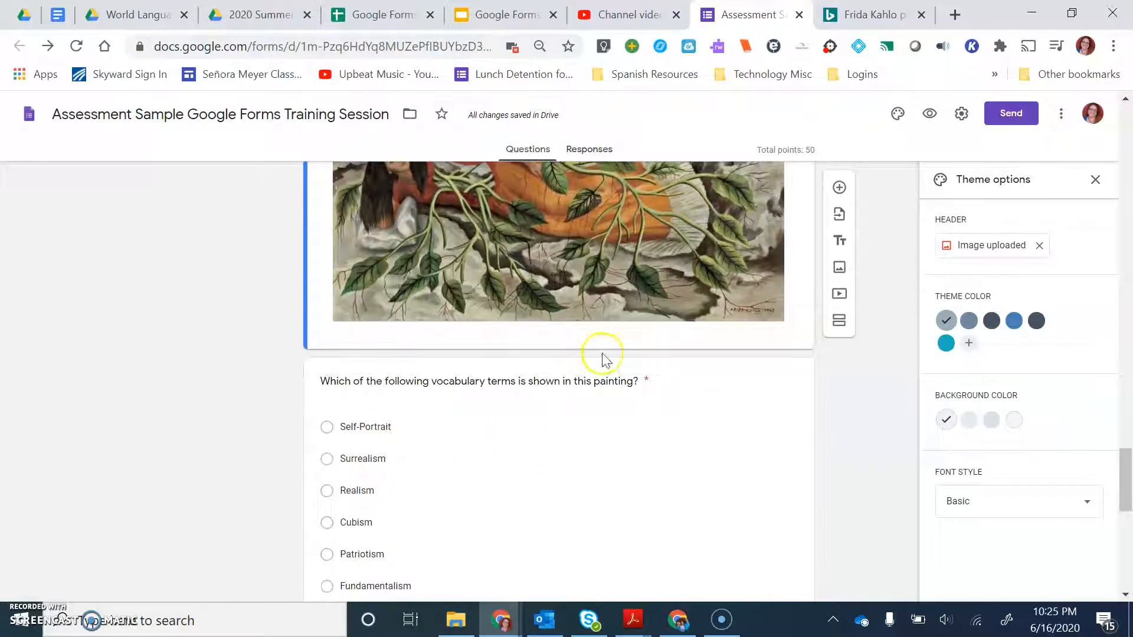
scroll(608, 378, down, 2)
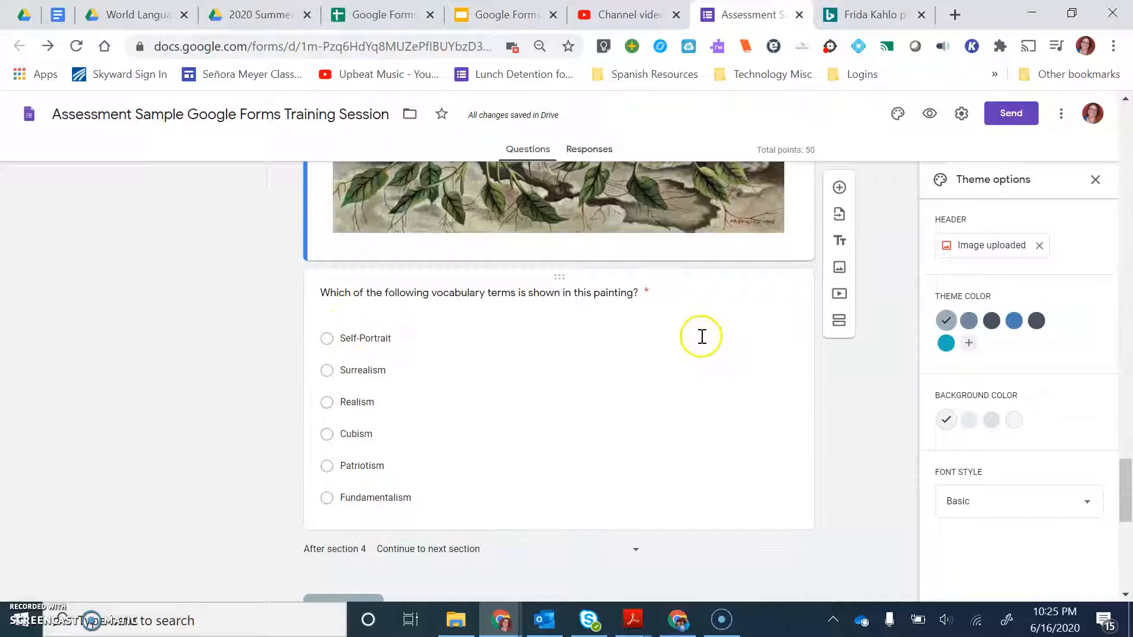
click(534, 362)
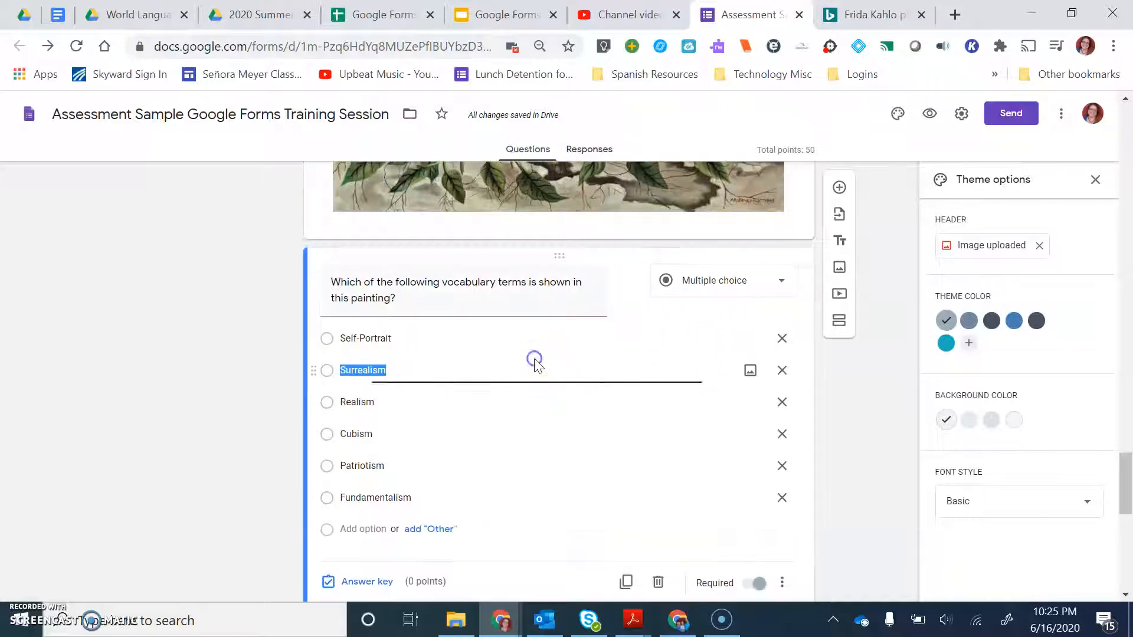
click(731, 287)
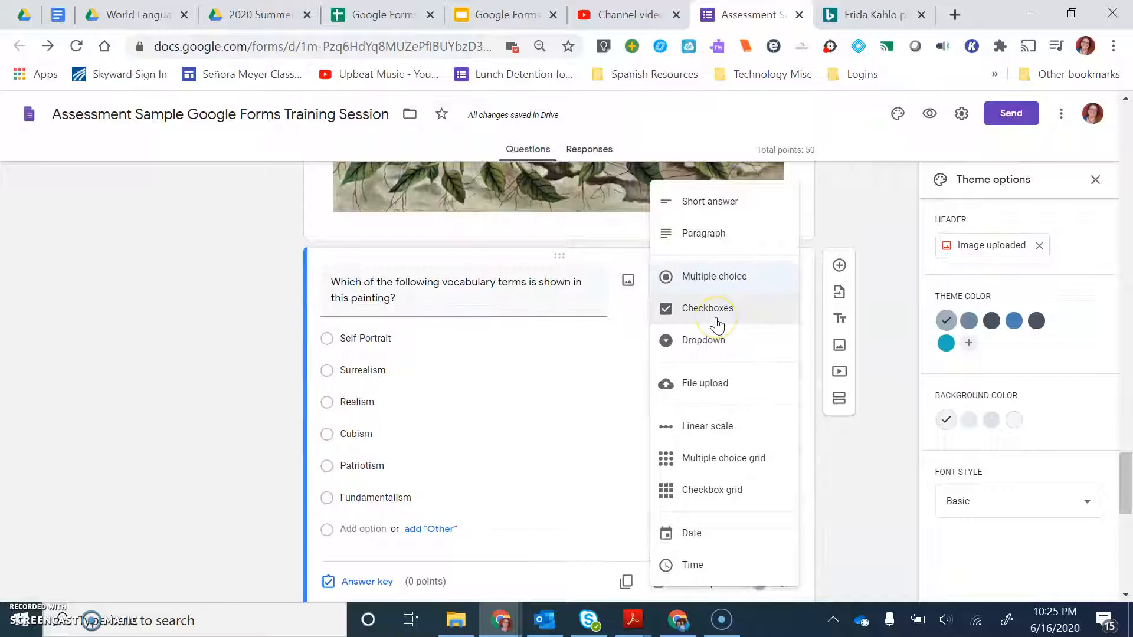
click(716, 318)
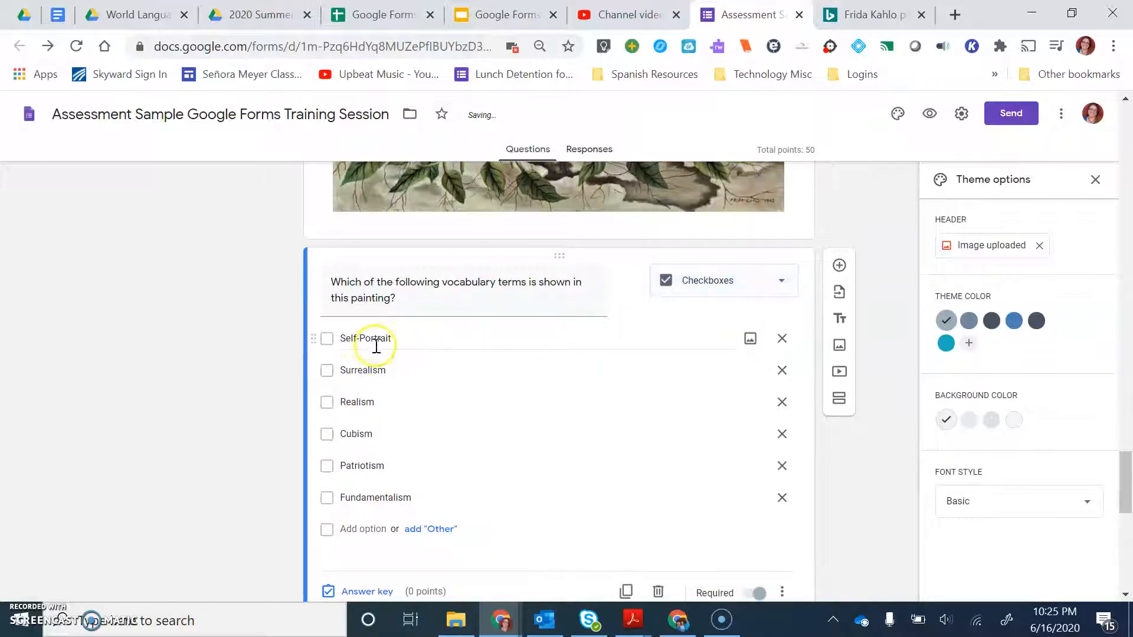
Mark Self-Portrait and Surrealism as the correct answers in the vocabulary question's answer key.
click(328, 342)
click(329, 342)
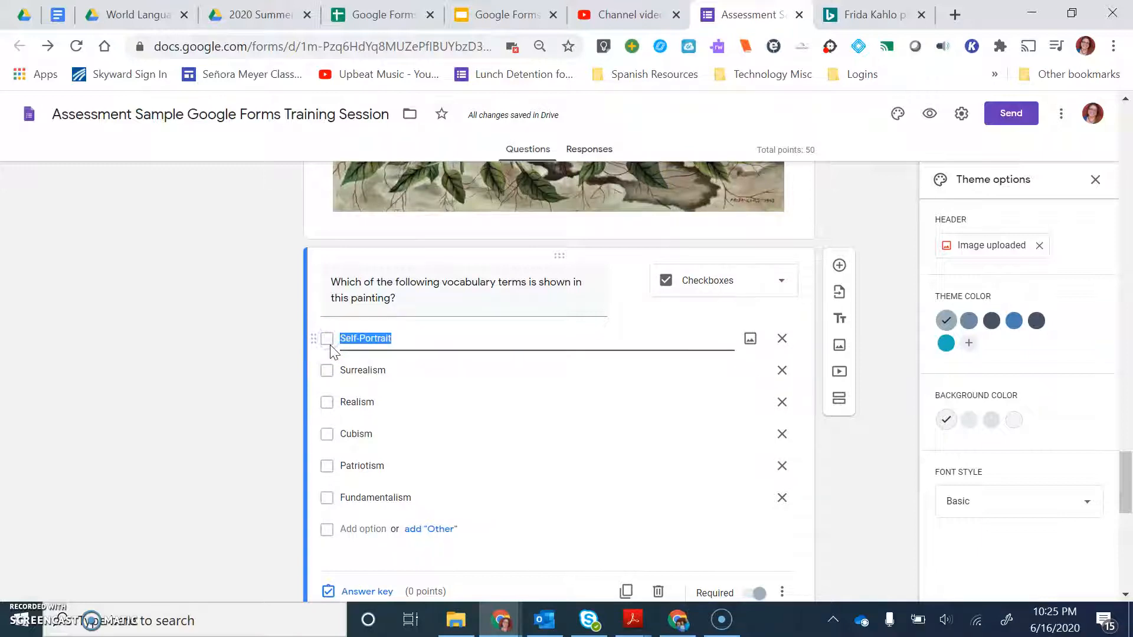
scroll(441, 406, down, 1)
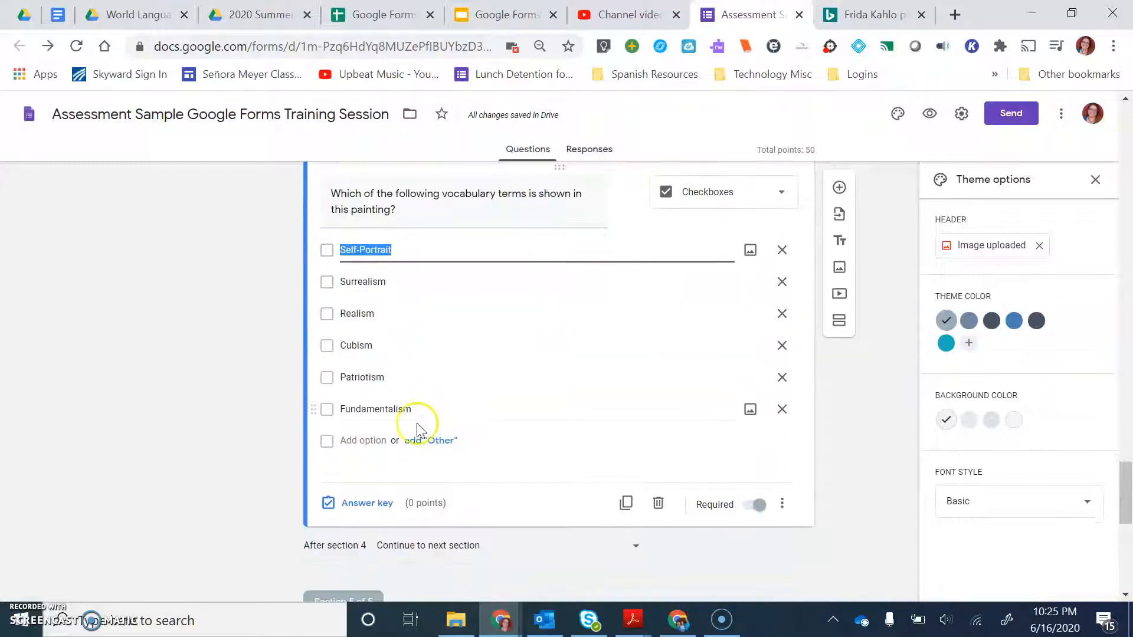
click(354, 506)
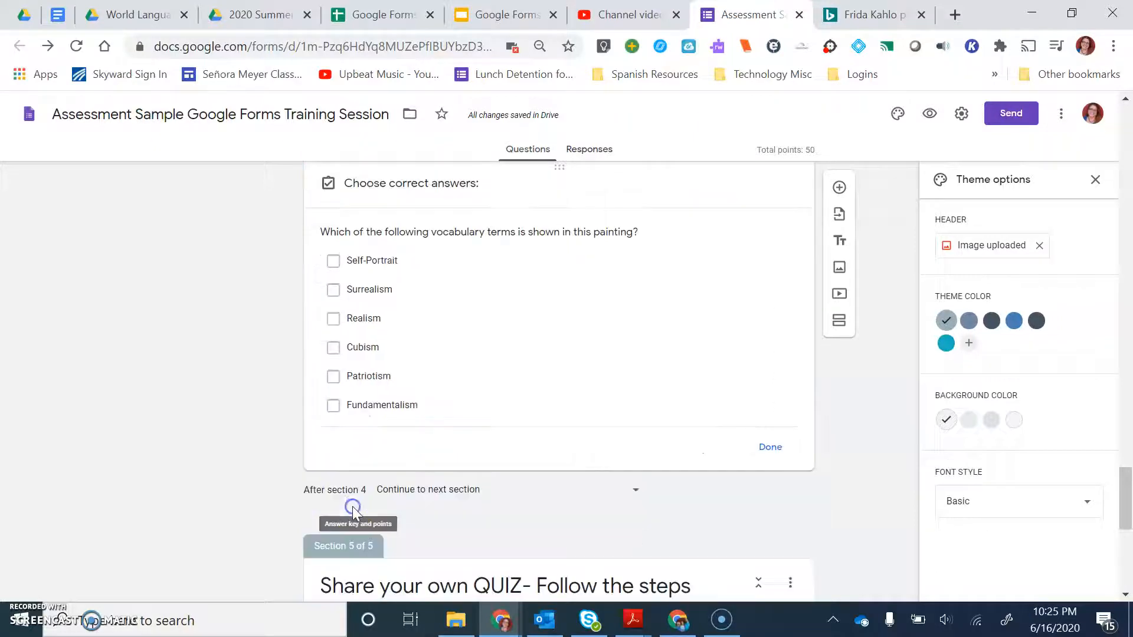
click(335, 266)
click(336, 294)
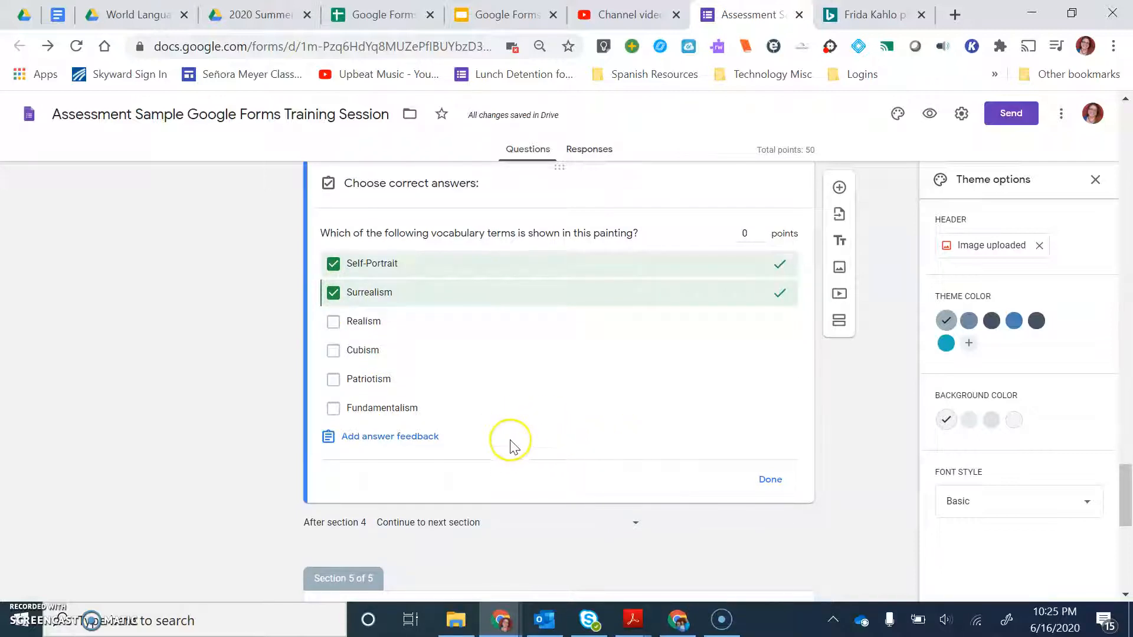
Look over the incorrect-answer and correct-answer feedback options for the vocabulary question and leave without adding feedback.
click(389, 439)
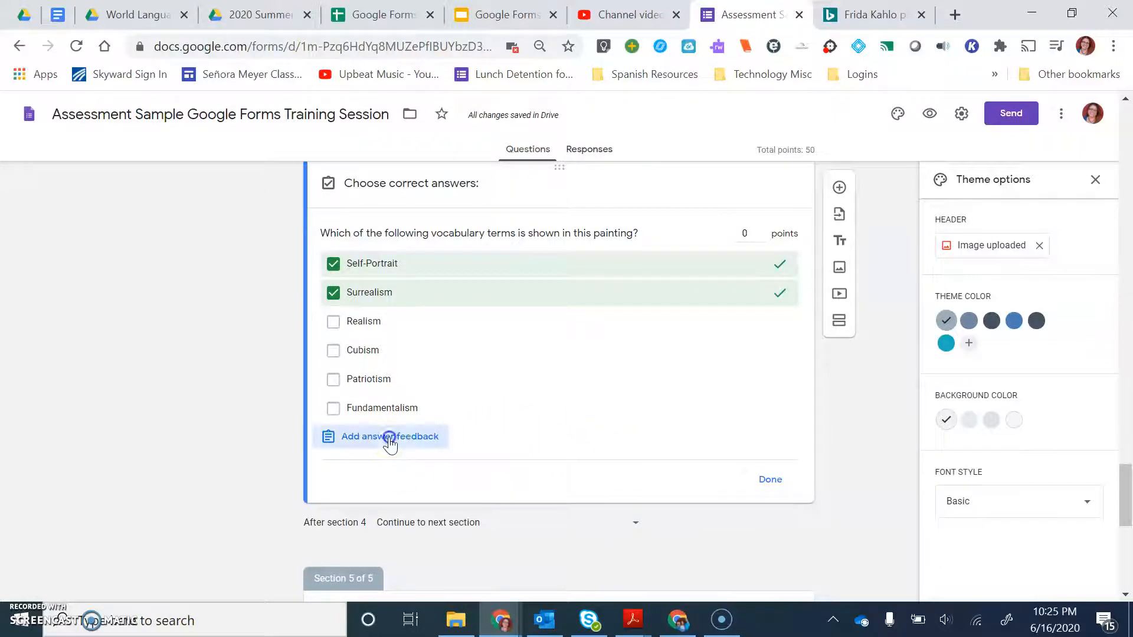
click(422, 226)
click(511, 183)
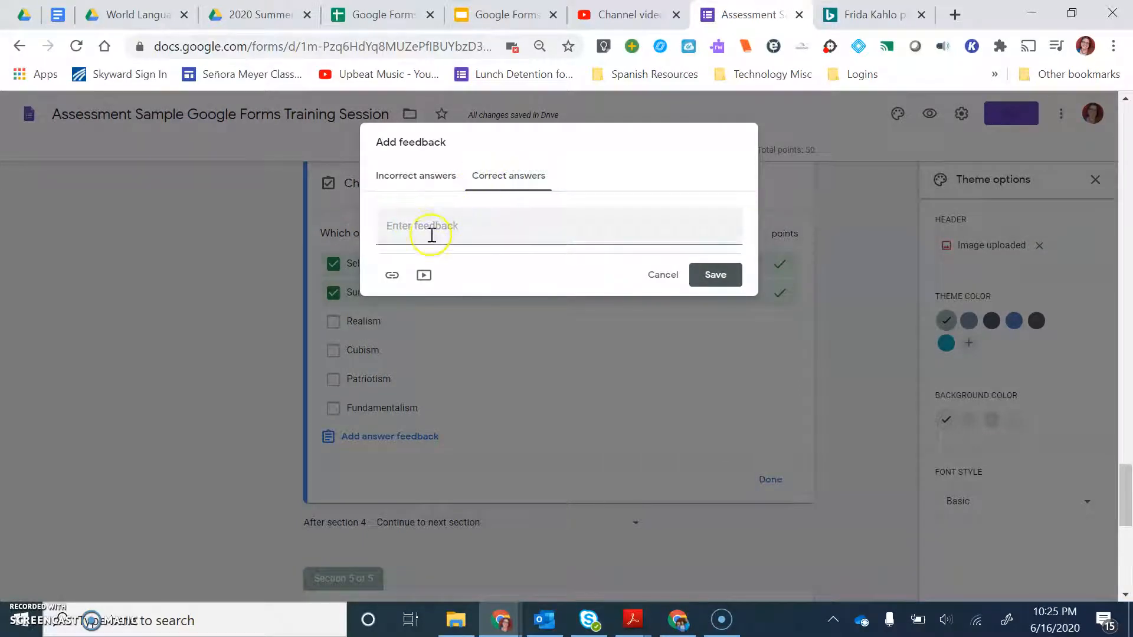
click(406, 176)
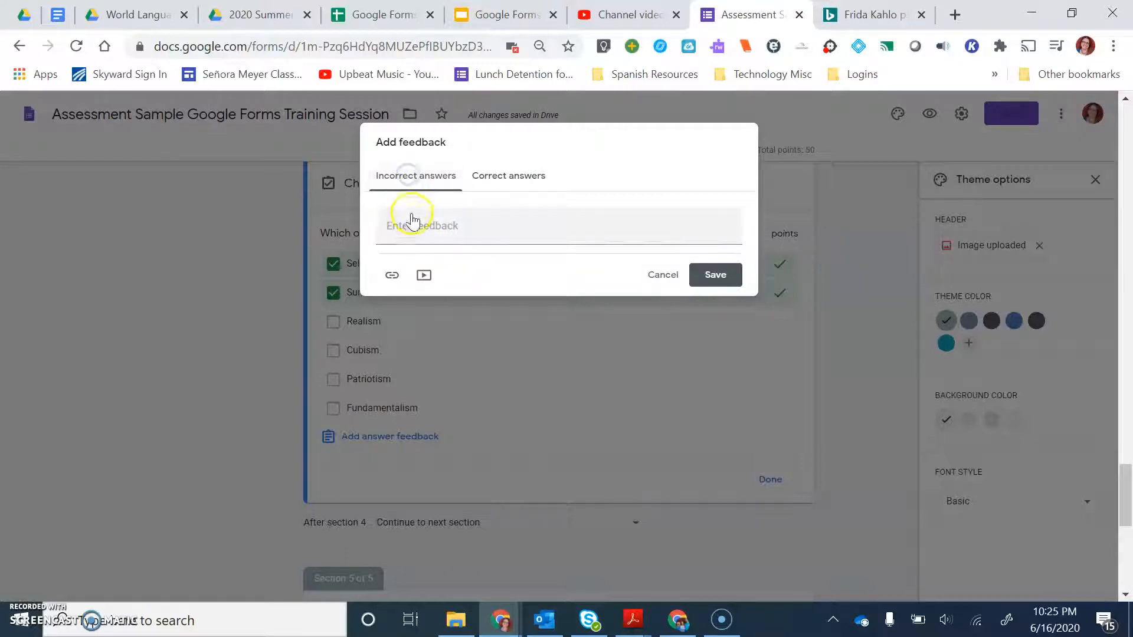
click(499, 177)
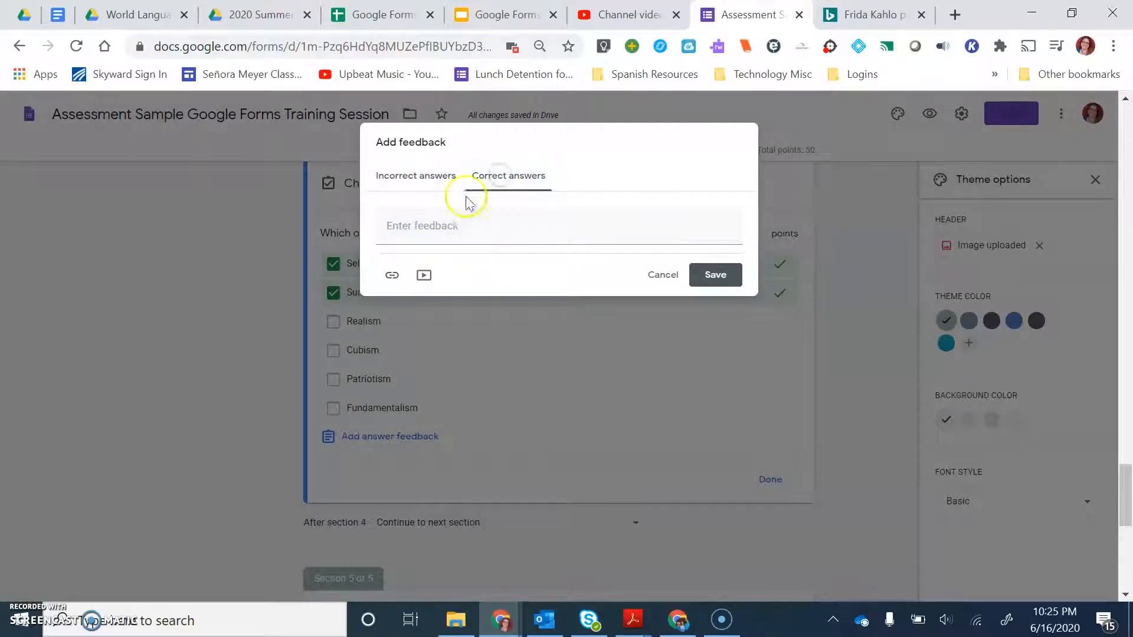
click(428, 188)
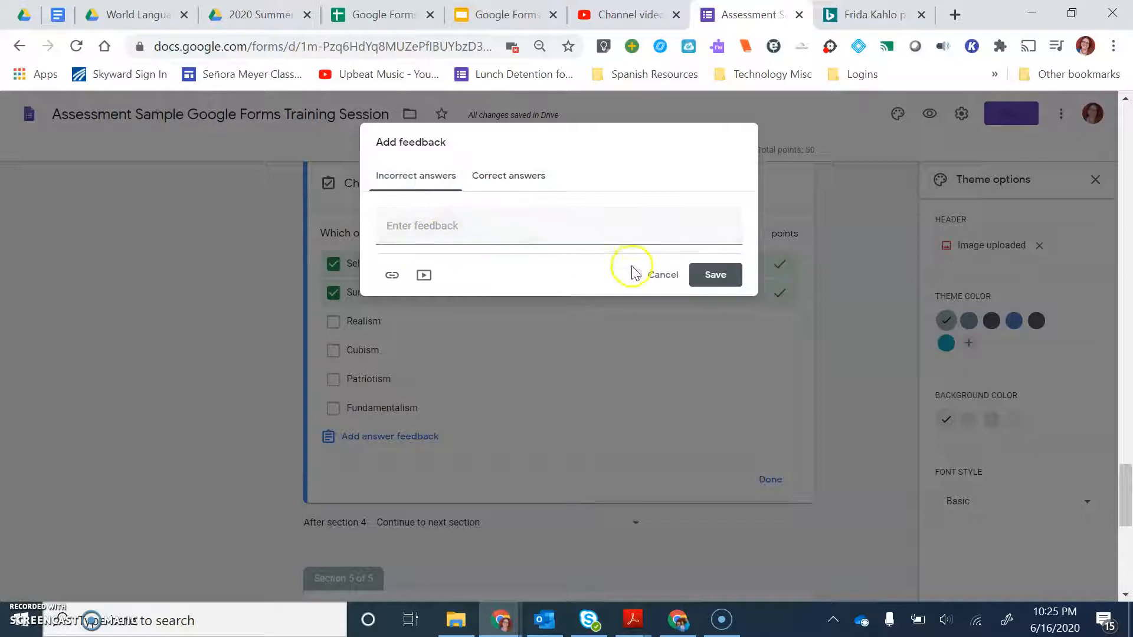
click(654, 275)
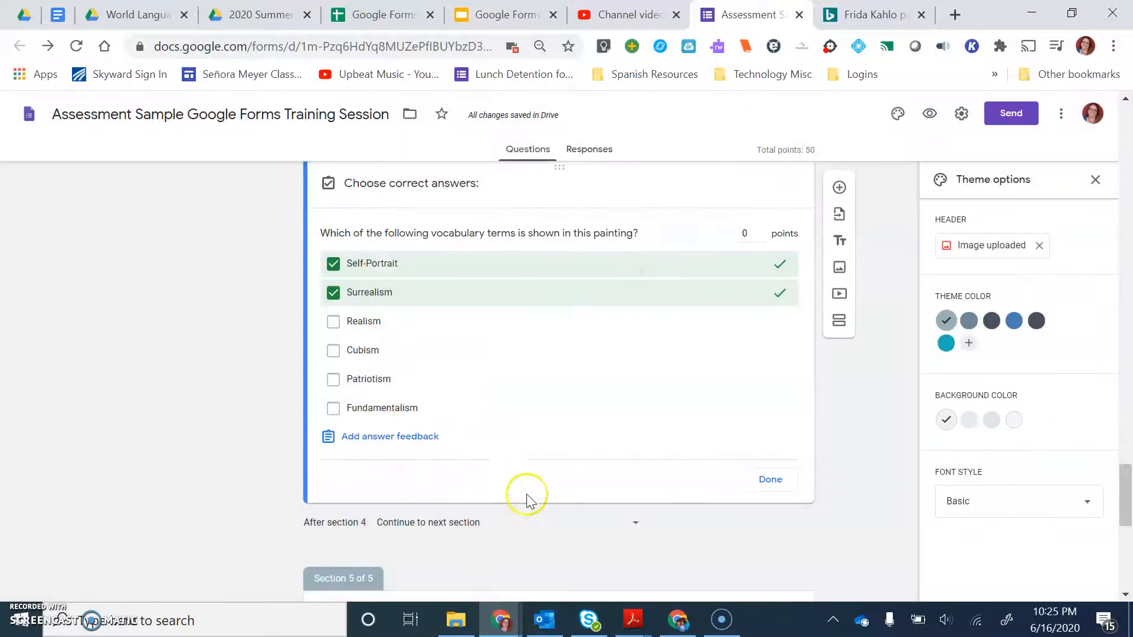
Set the vocabulary question's value to 50 points and finish its answer key.
click(740, 236)
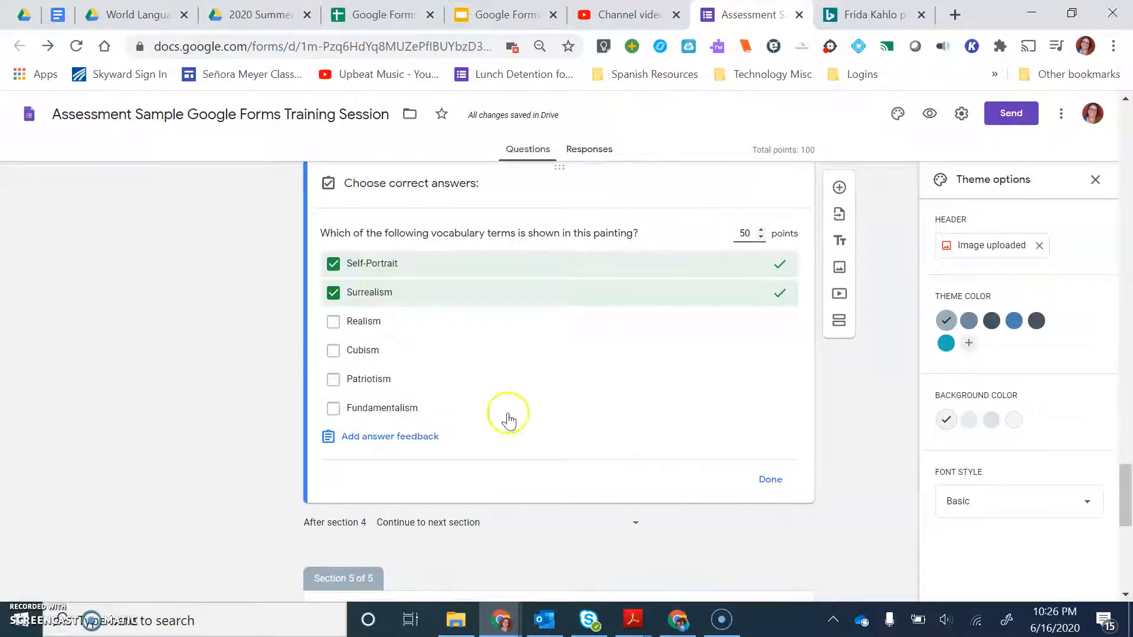
click(772, 481)
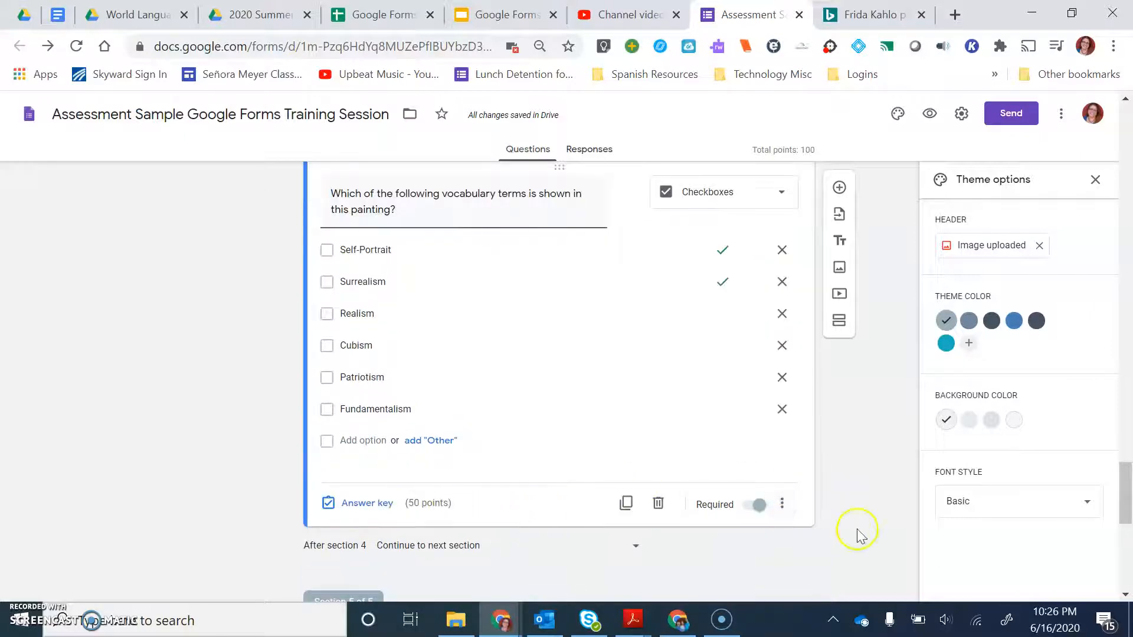
Keep the vocabulary terms question required and turn on shuffled option order for it.
click(759, 506)
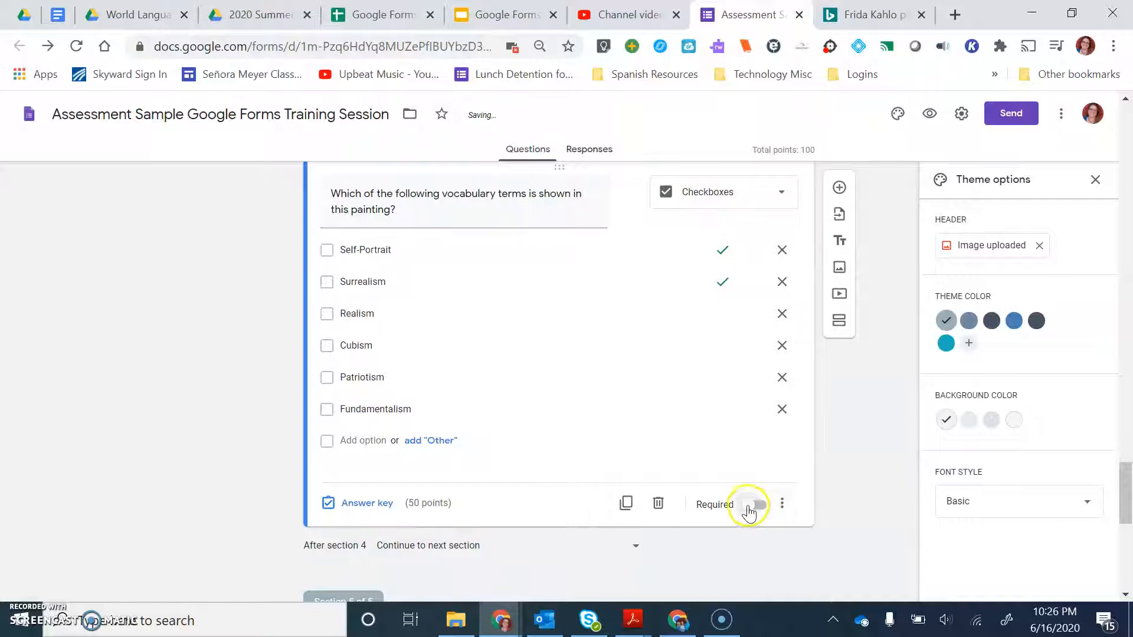
click(784, 511)
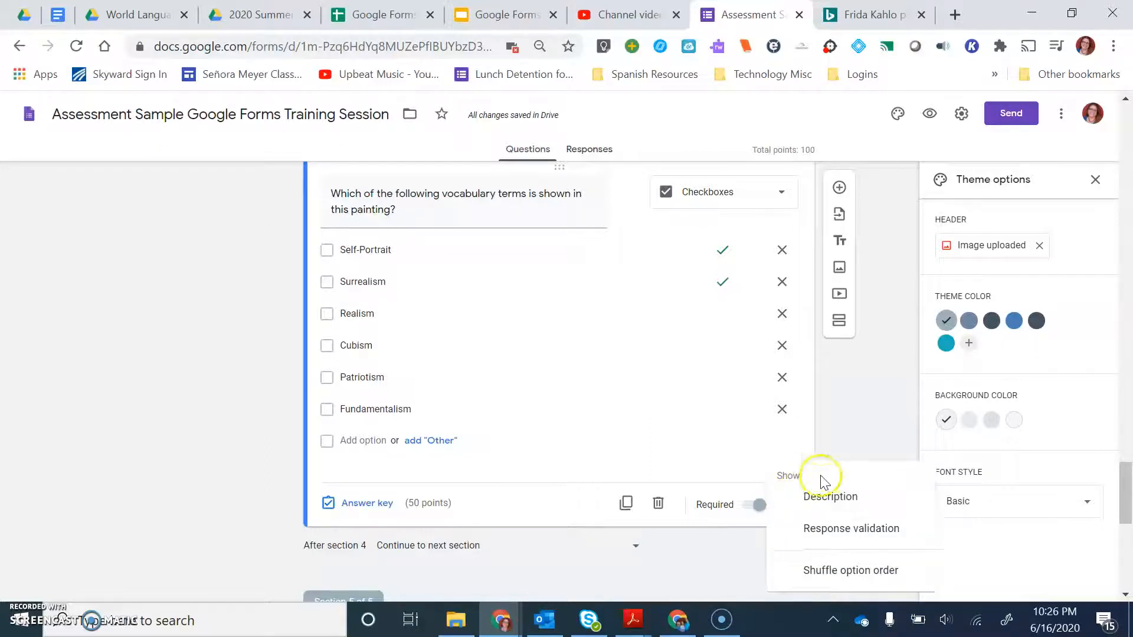
click(847, 538)
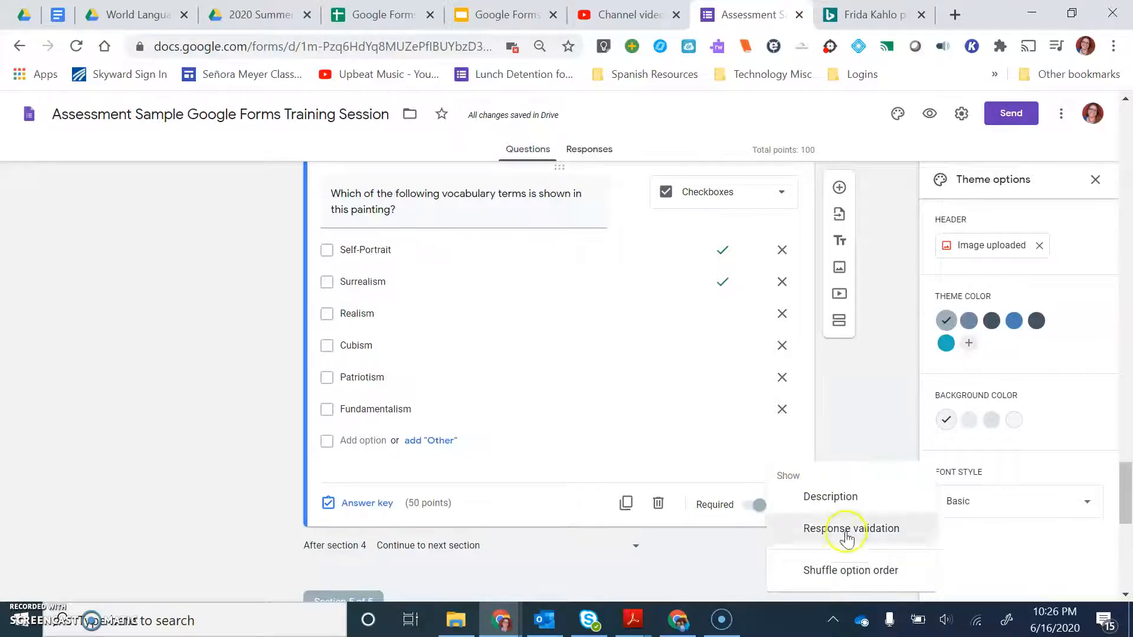
click(816, 571)
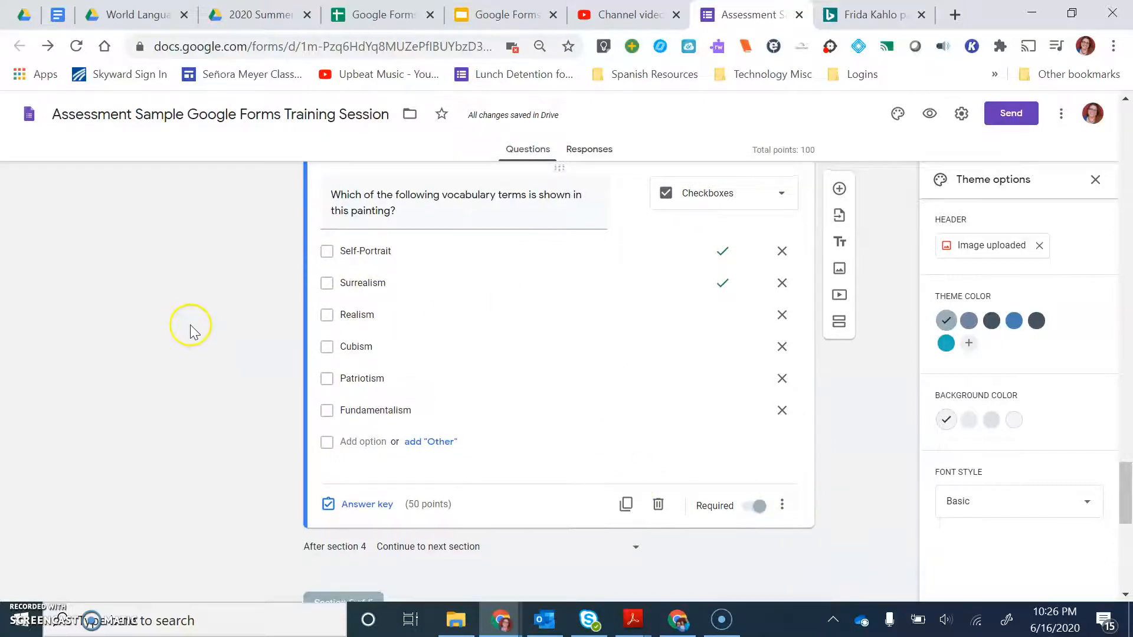
Turn on shuffled option order for the artist question under Picture #2 in section 3.
scroll(190, 329, up, 1)
scroll(190, 327, up, 12)
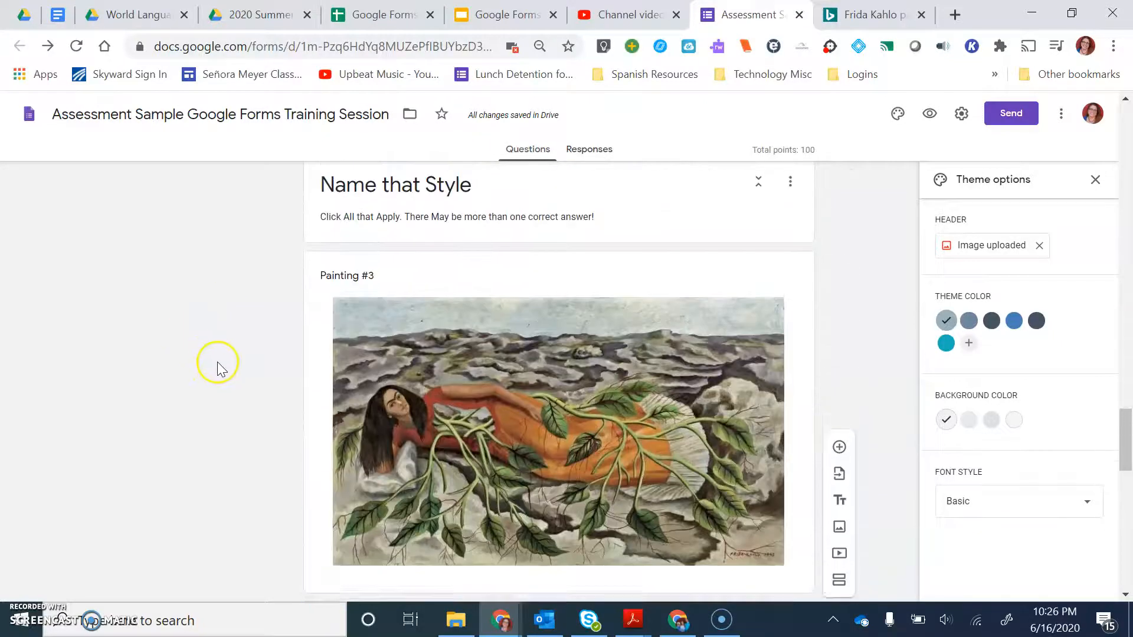
scroll(221, 364, up, 1)
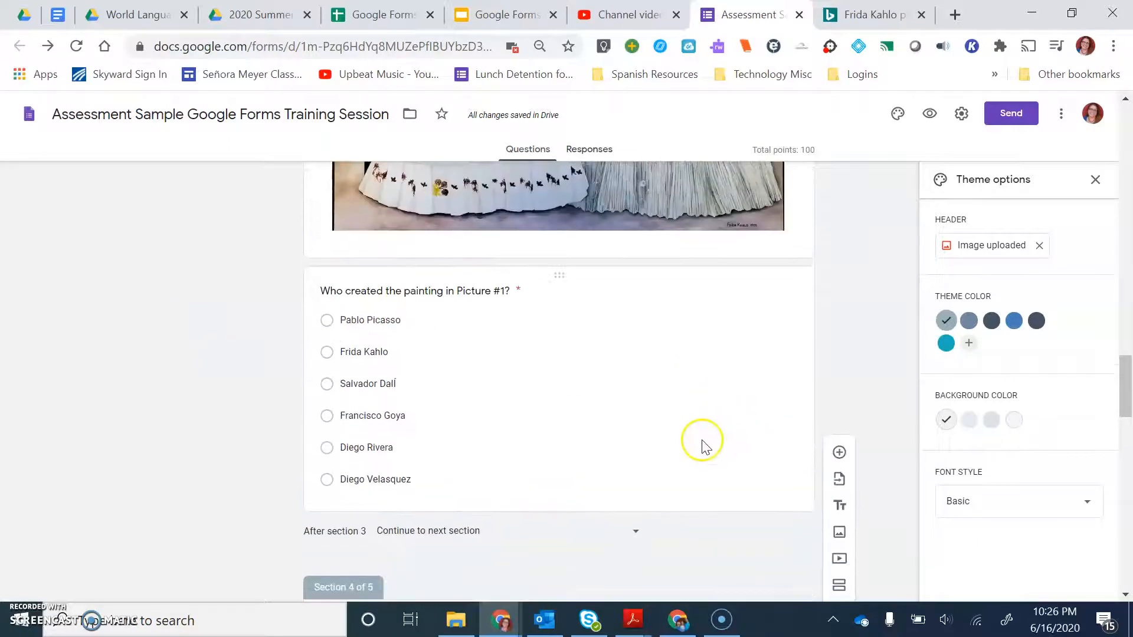
click(706, 447)
scroll(785, 543, down, 3)
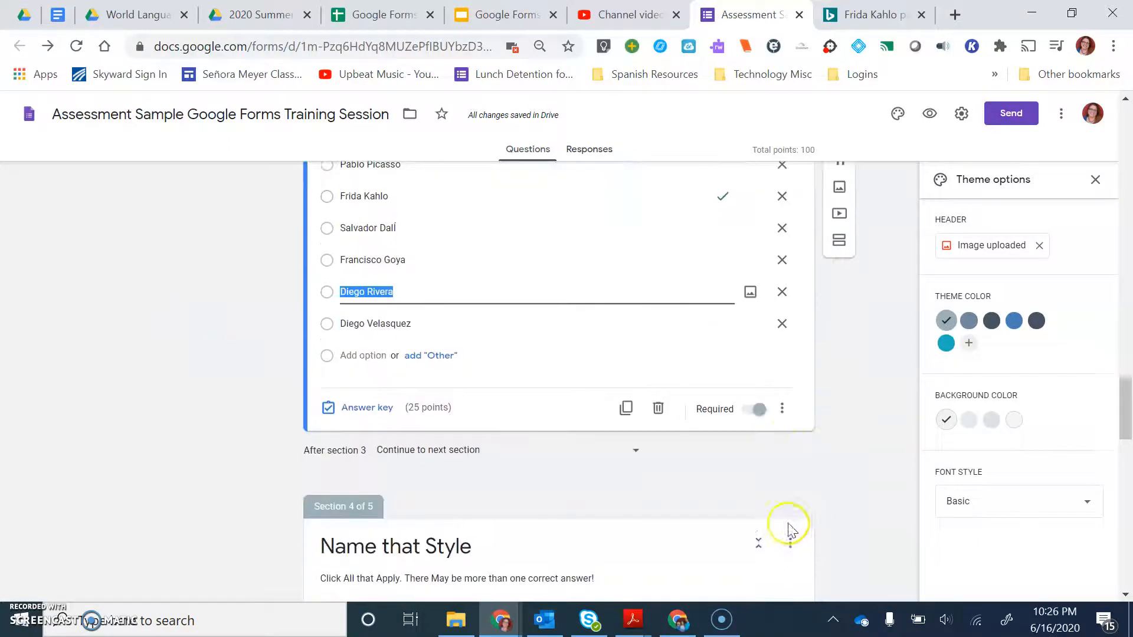
click(784, 414)
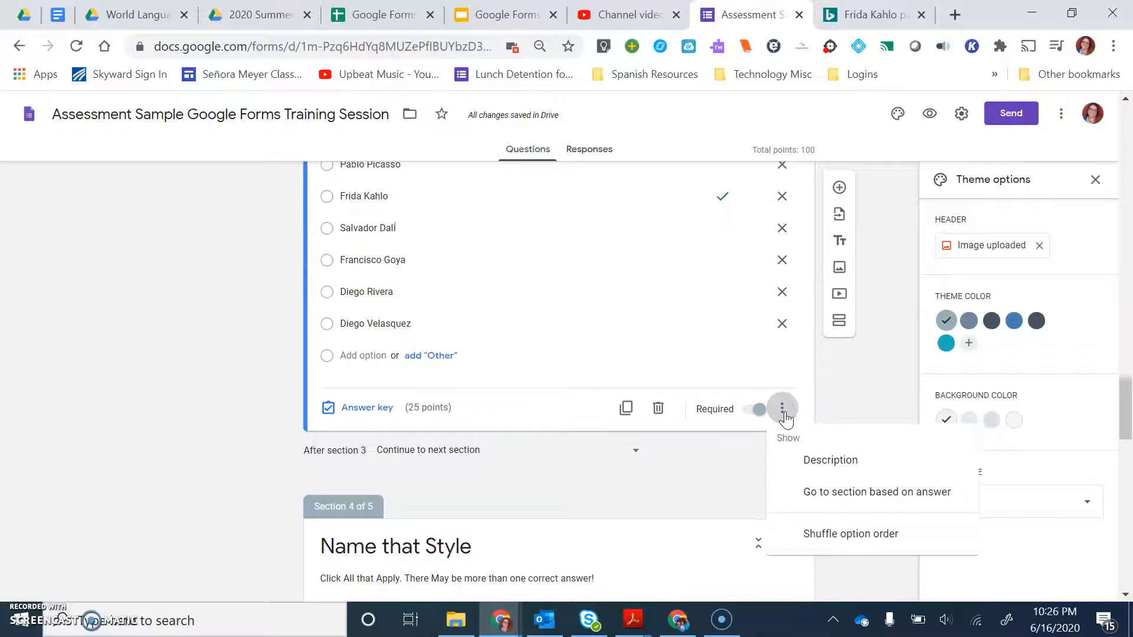
click(839, 538)
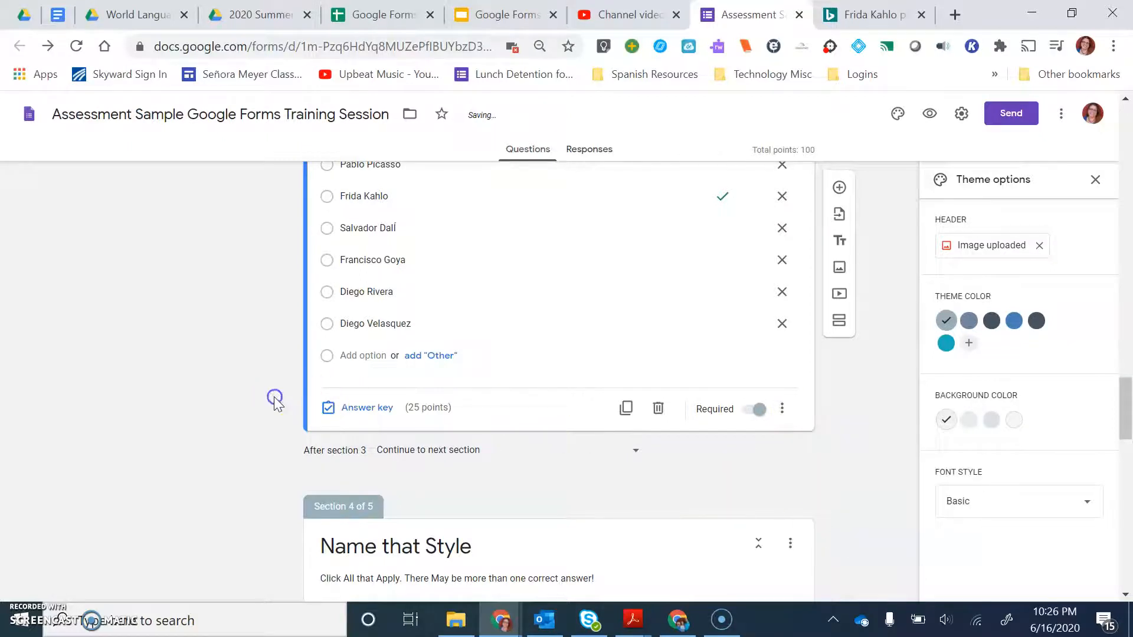
Close the answer key of the section 2 artist question with Pablo Picasso as correct answer and turn on shuffled option order for it.
scroll(274, 389, up, 12)
scroll(265, 354, up, 12)
scroll(292, 349, down, 6)
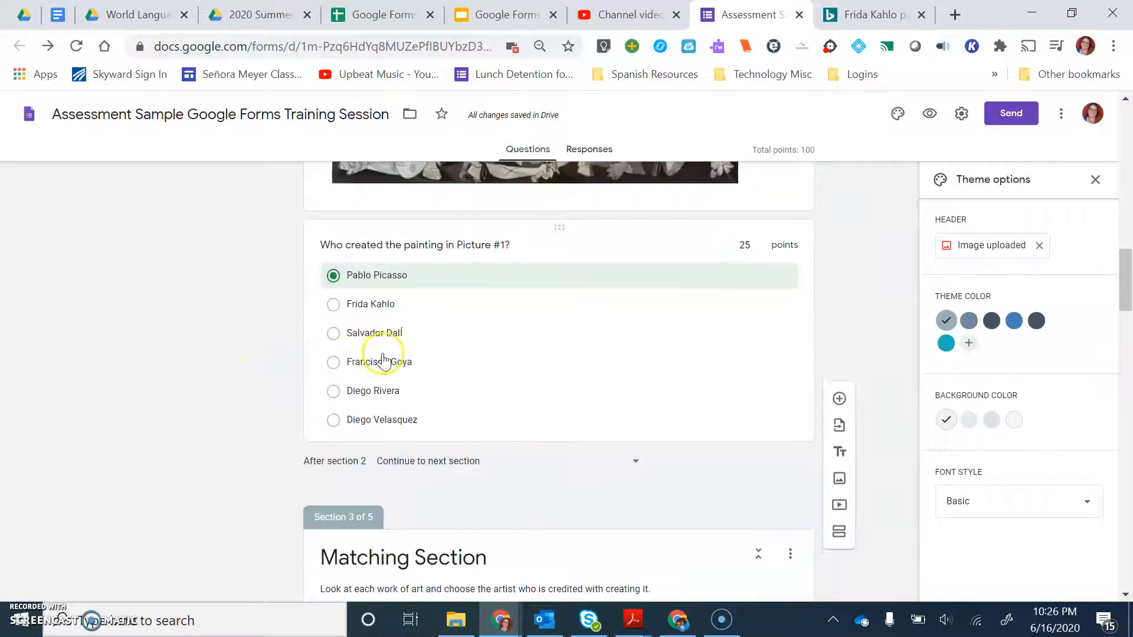
click(794, 434)
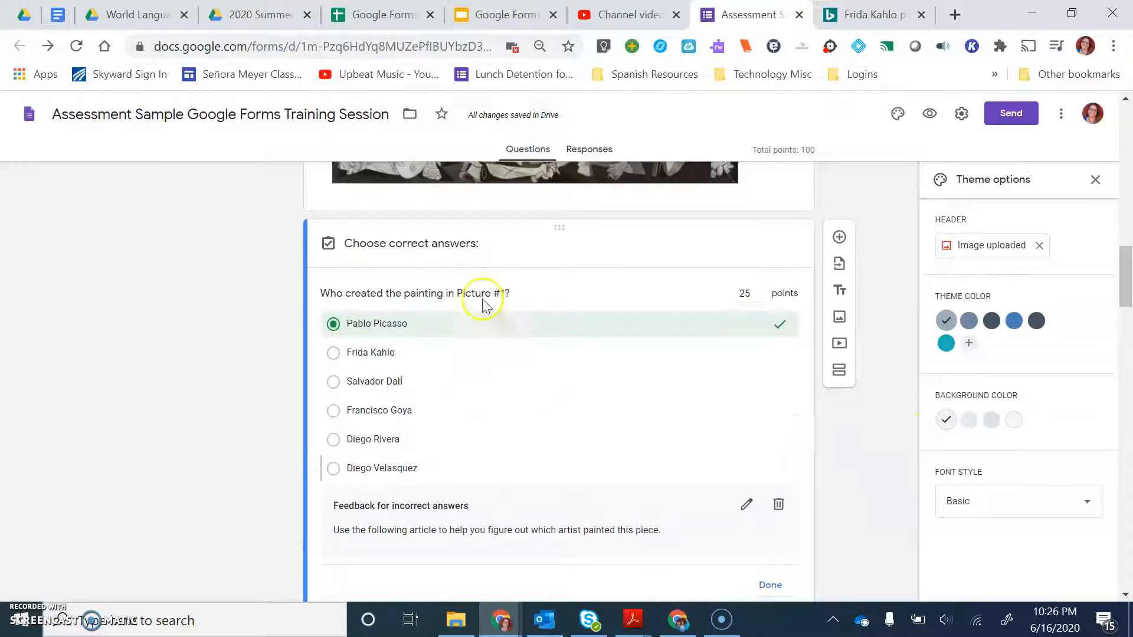
scroll(649, 440, down, 1)
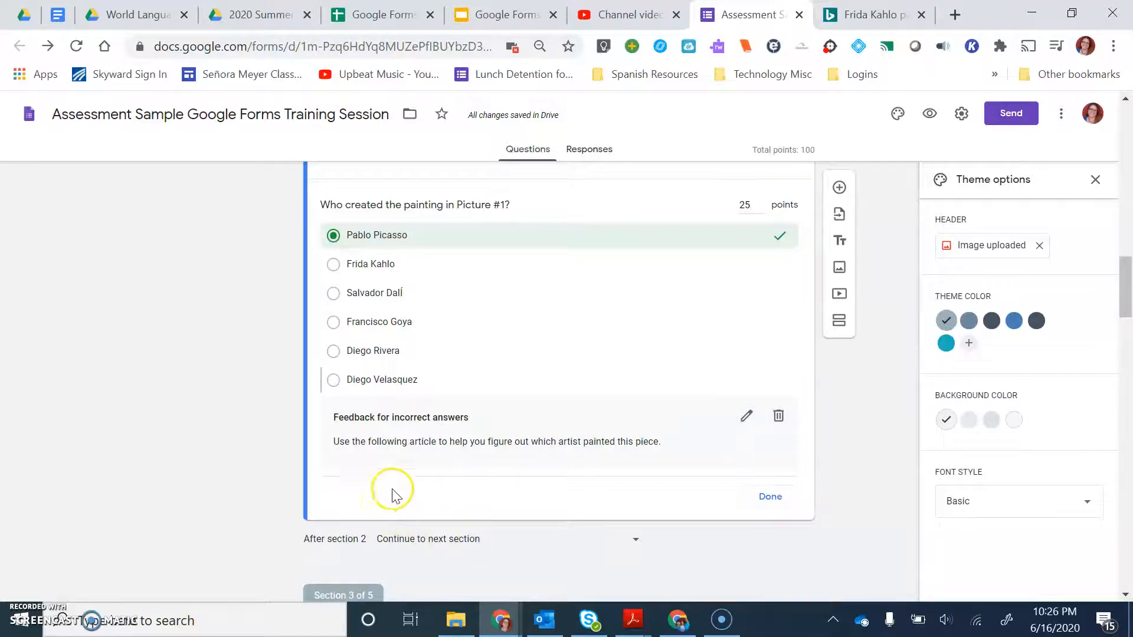
scroll(435, 425, up, 2)
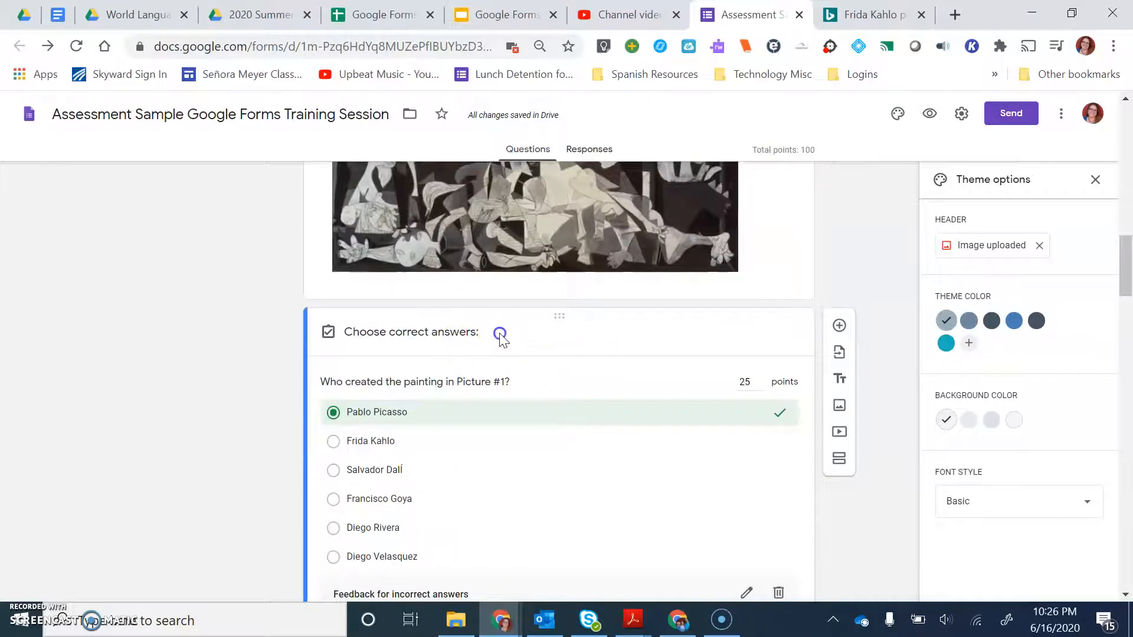
scroll(543, 348, down, 8)
click(777, 242)
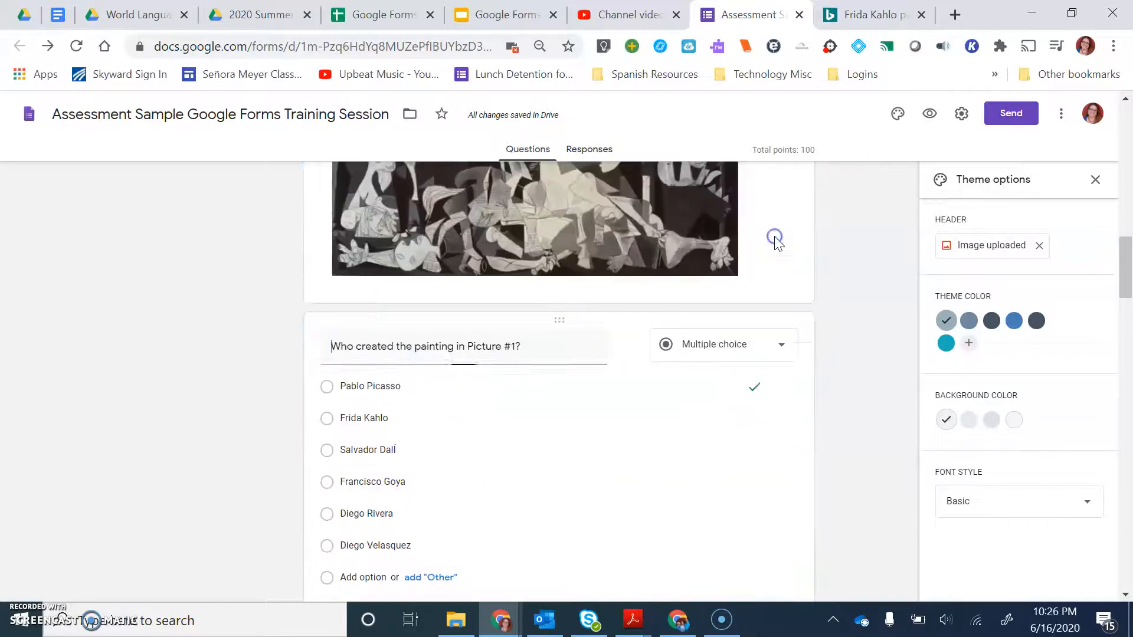
scroll(622, 422, down, 3)
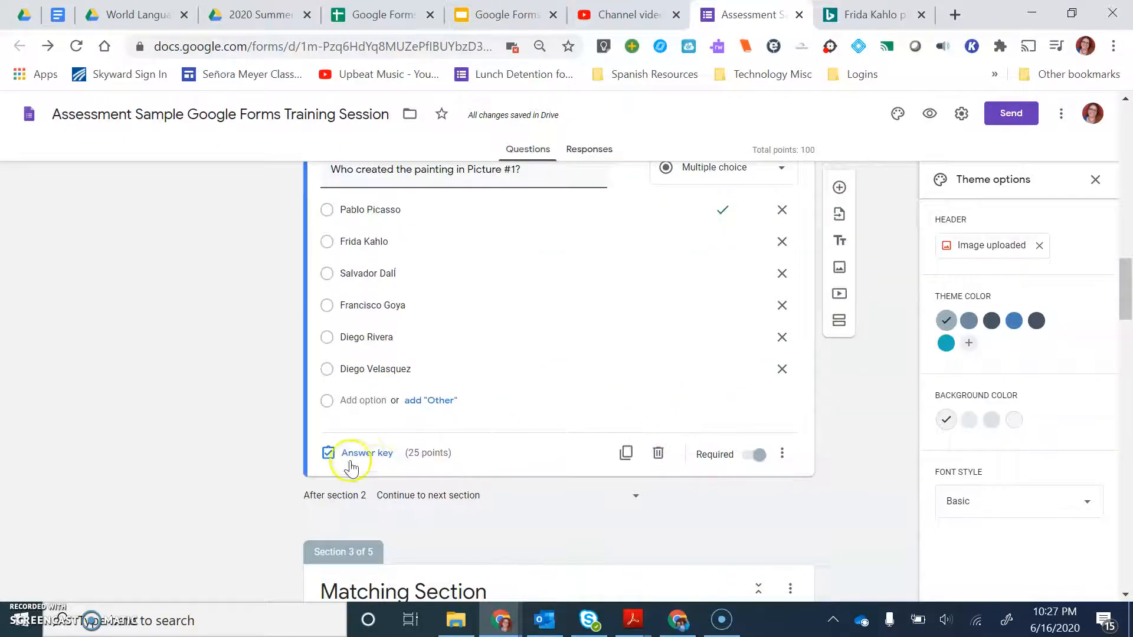
click(788, 464)
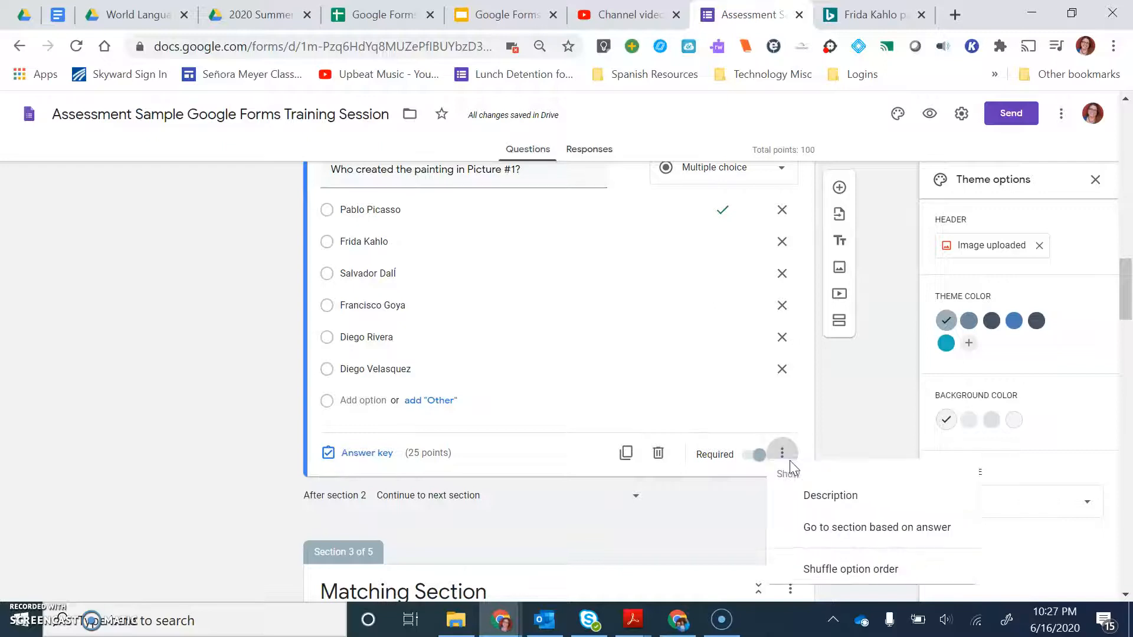
click(836, 576)
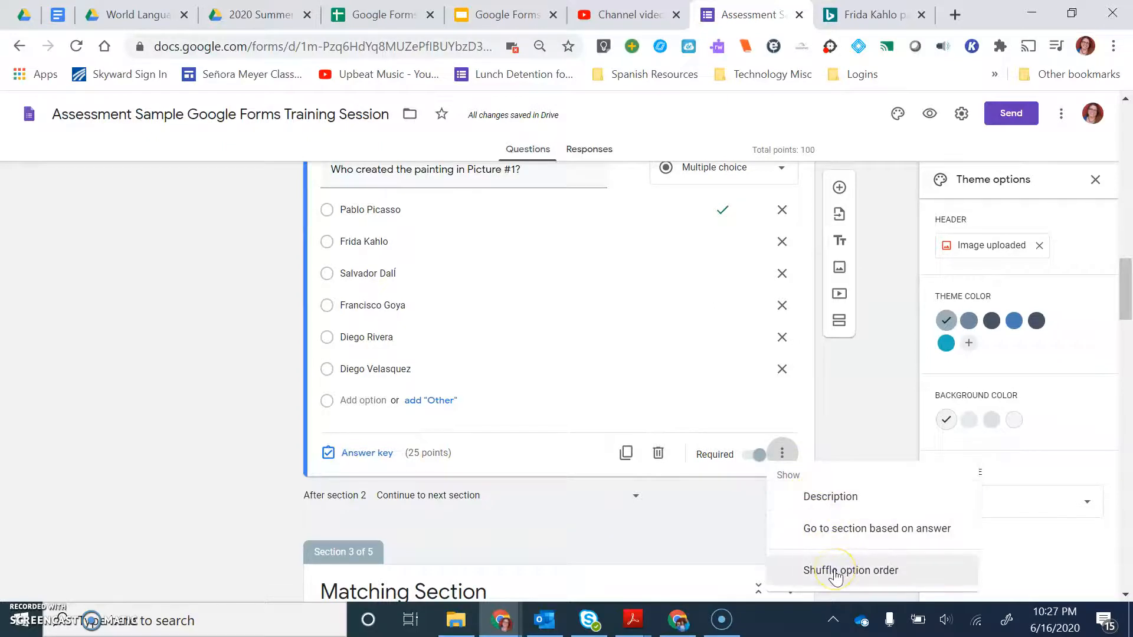
Copy the form's full-length shareable link from the sending options, then close them.
scroll(248, 436, down, 5)
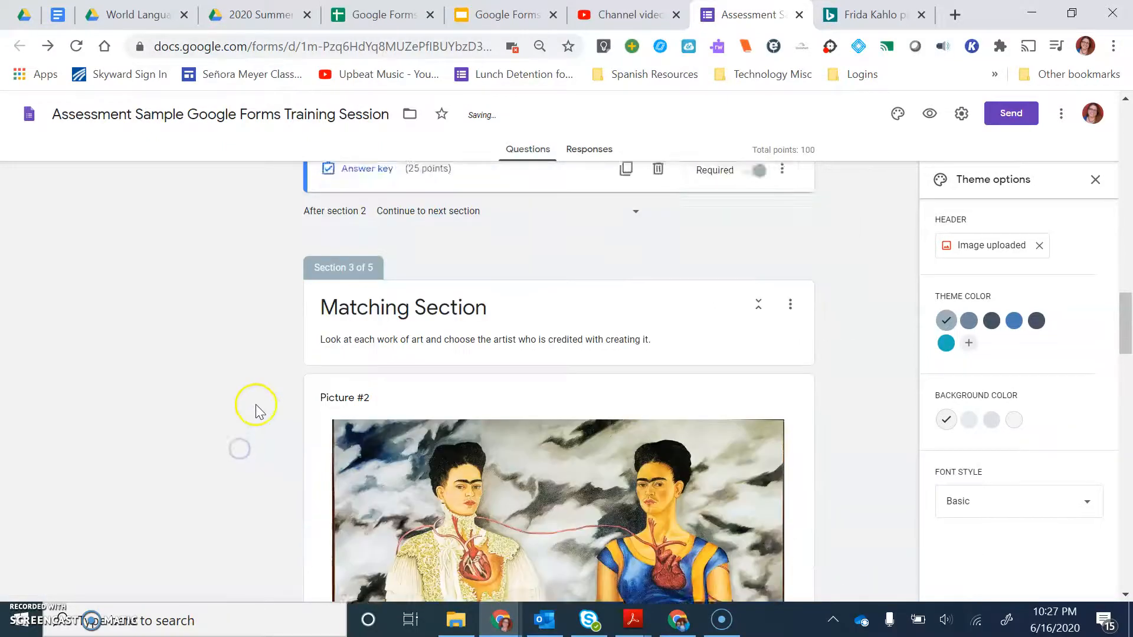
scroll(257, 401, down, 15)
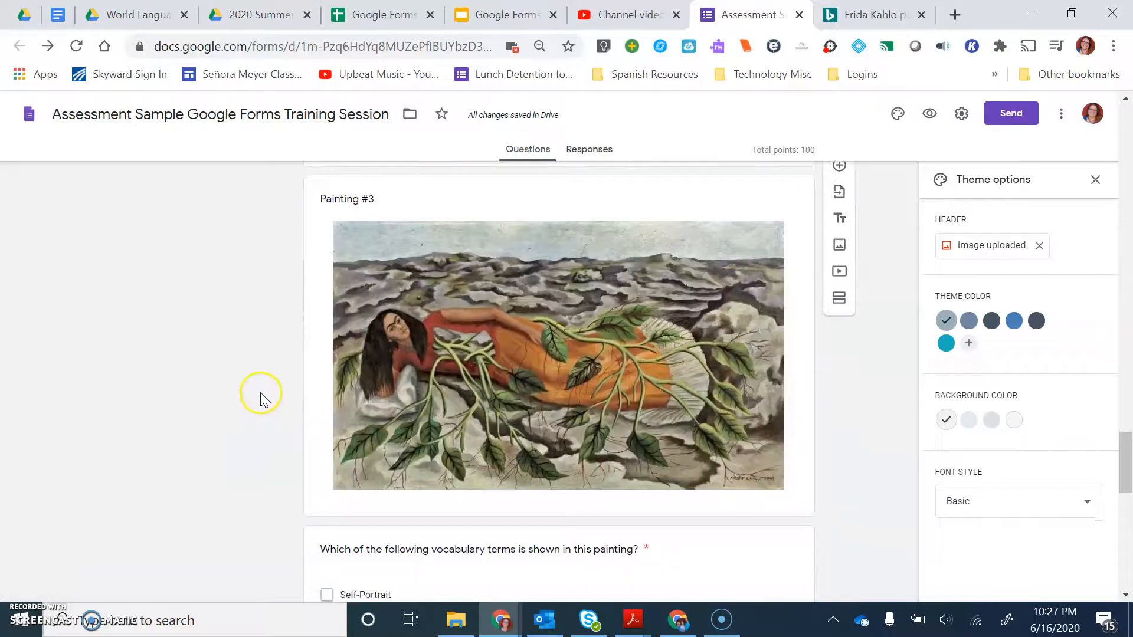
scroll(260, 392, down, 15)
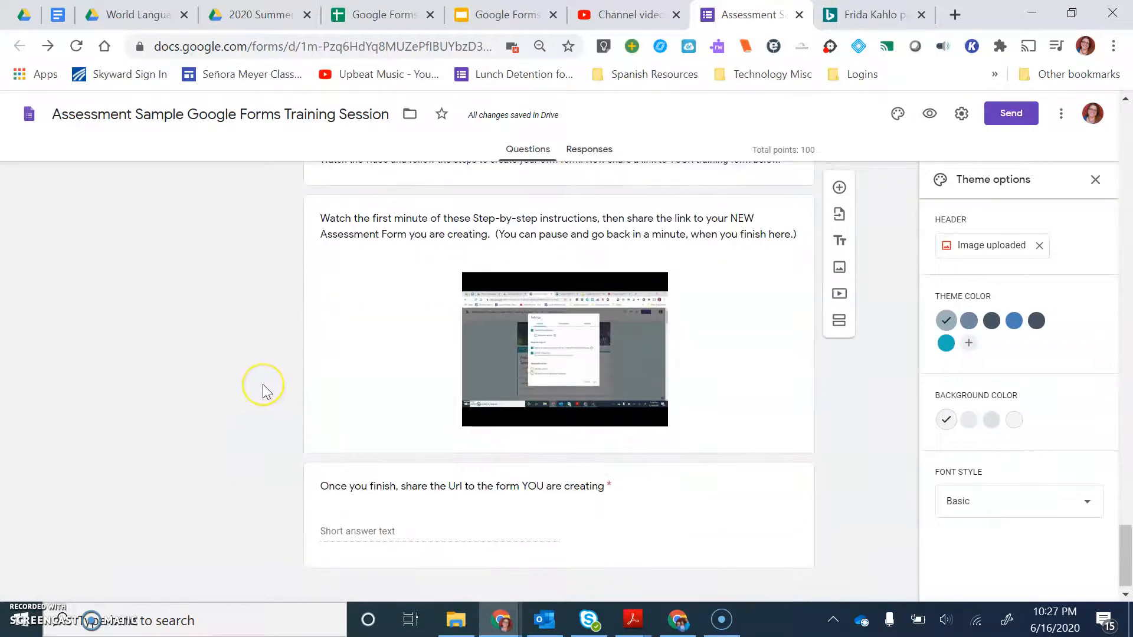
scroll(260, 384, up, 3)
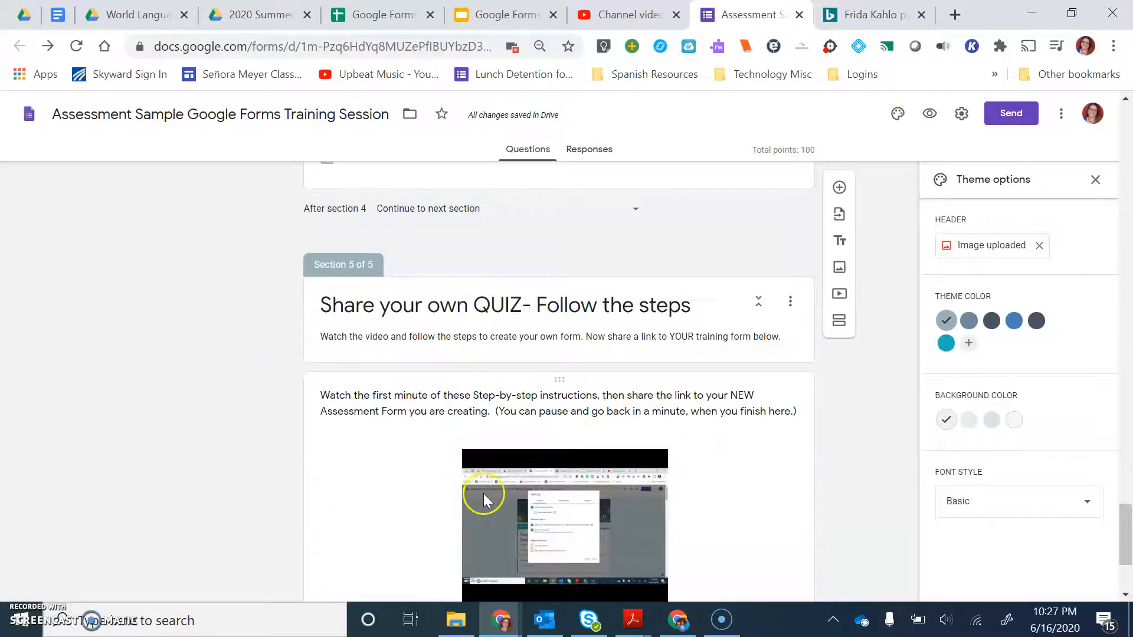
scroll(484, 494, down, 3)
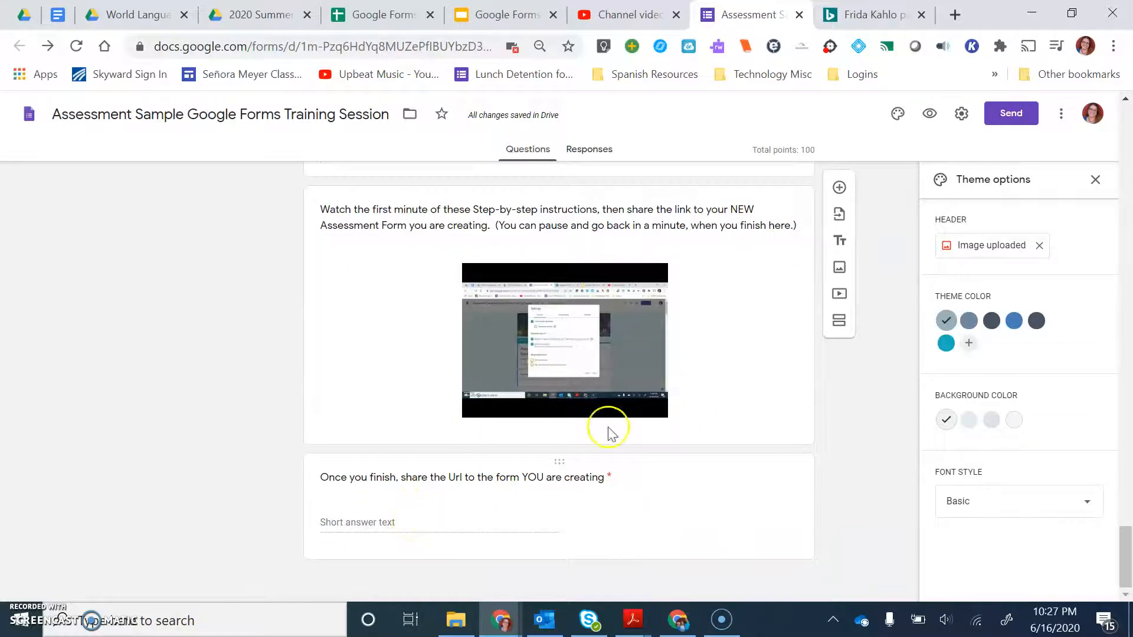
click(1012, 115)
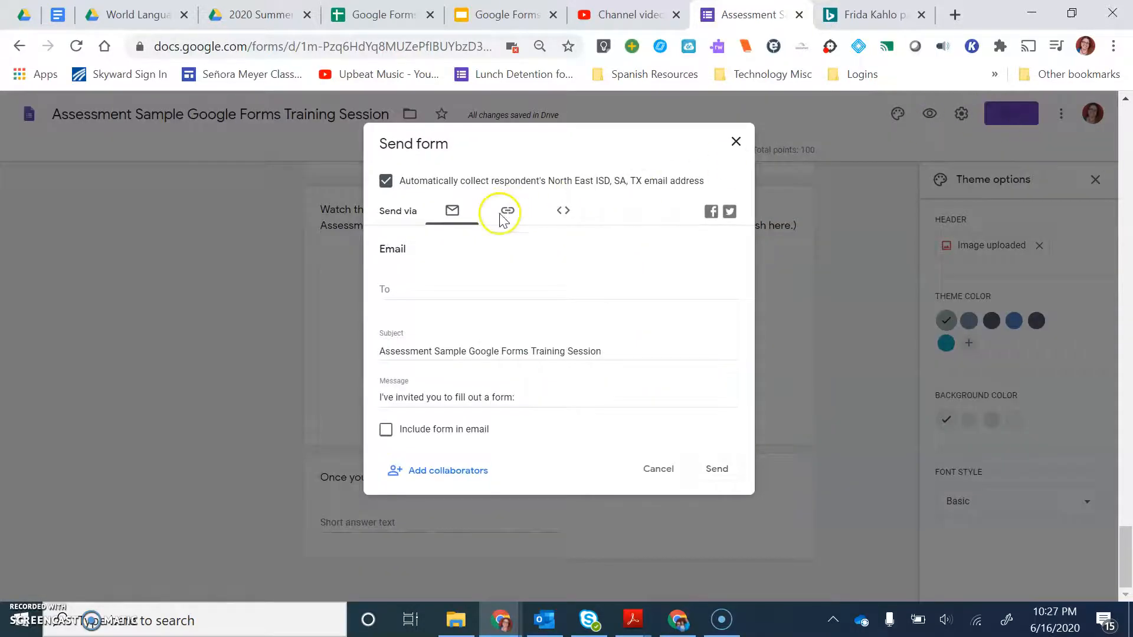
click(504, 216)
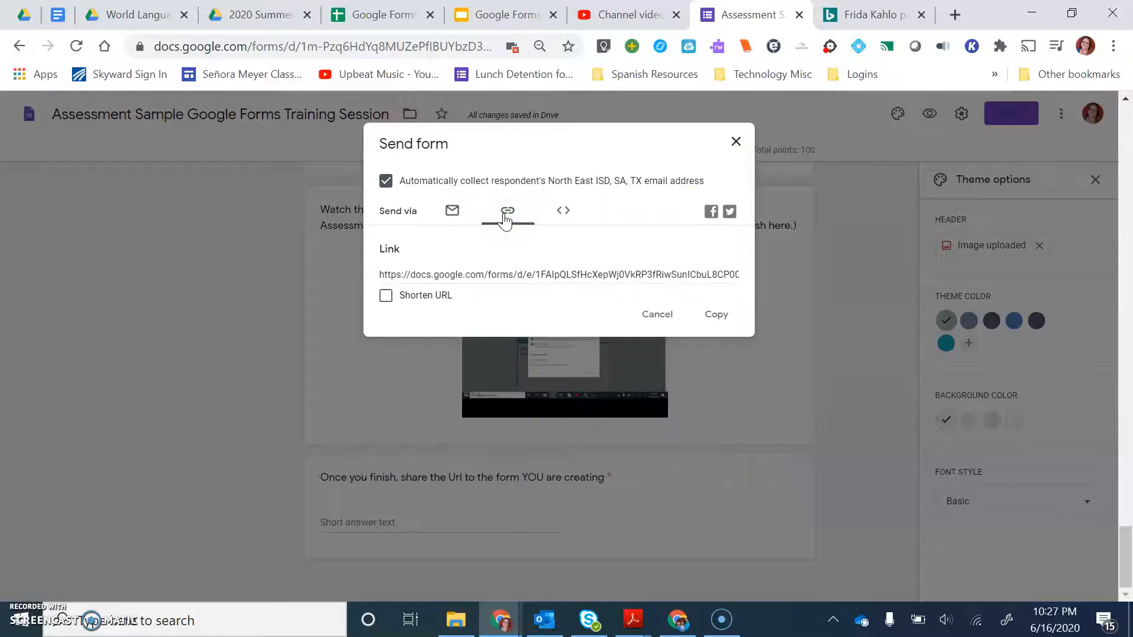
click(511, 275)
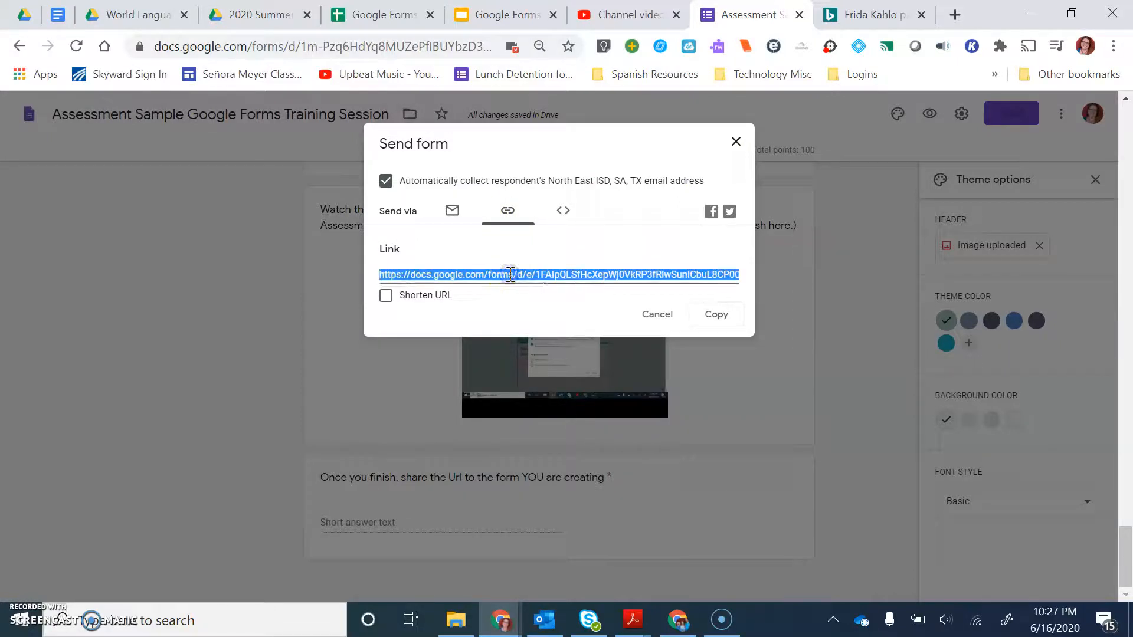
right_click(511, 275)
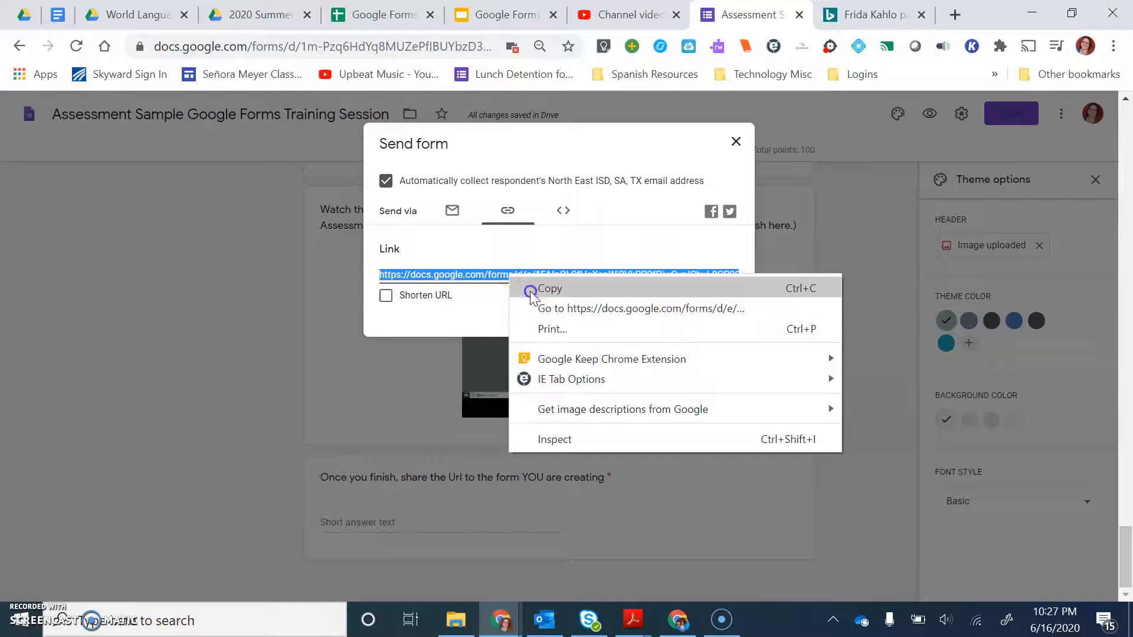
click(531, 289)
click(716, 316)
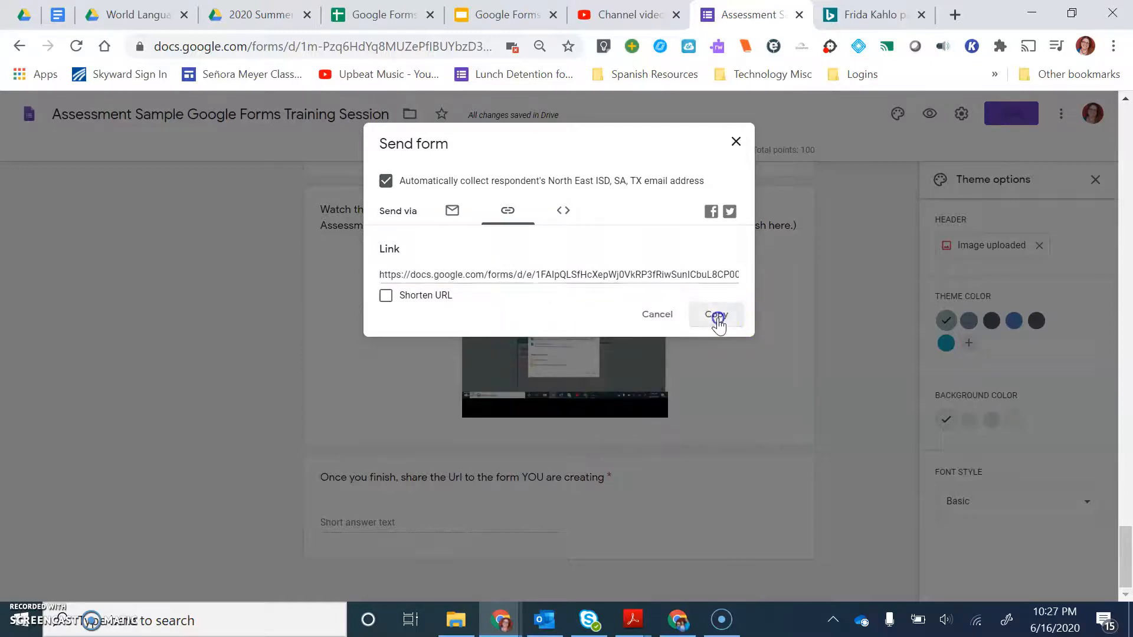
click(736, 143)
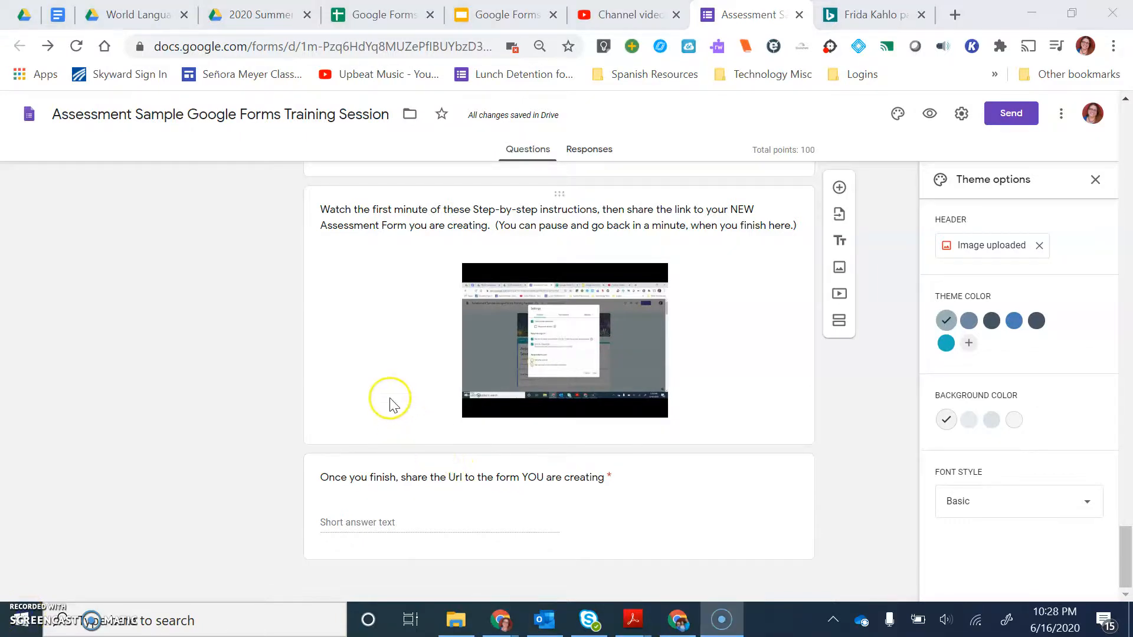
scroll(378, 407, up, 5)
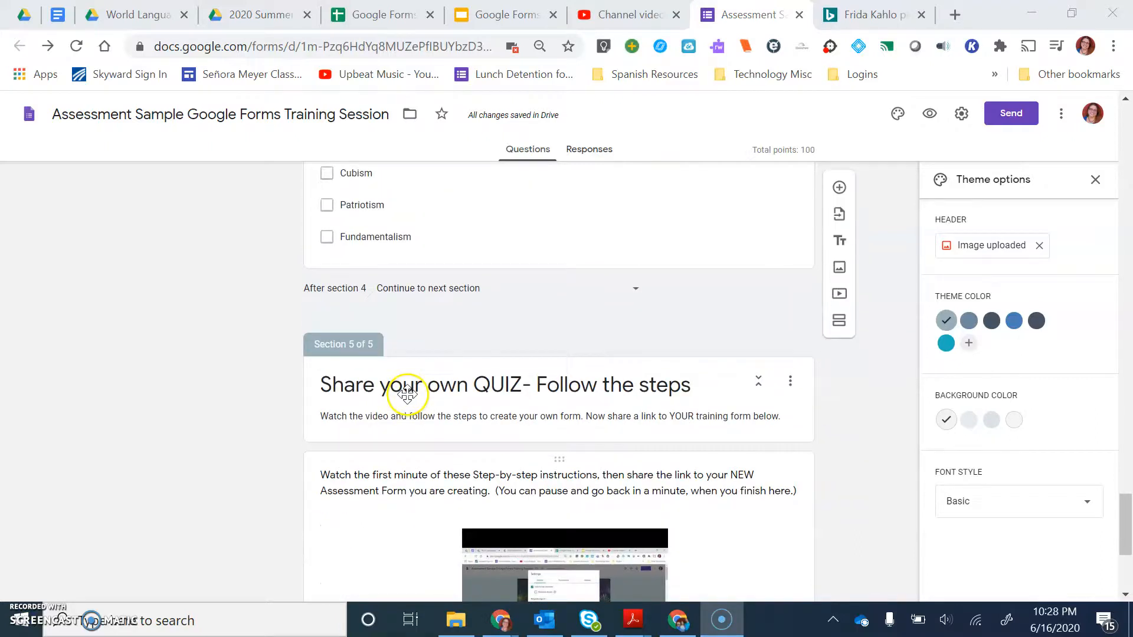
scroll(431, 448, down, 5)
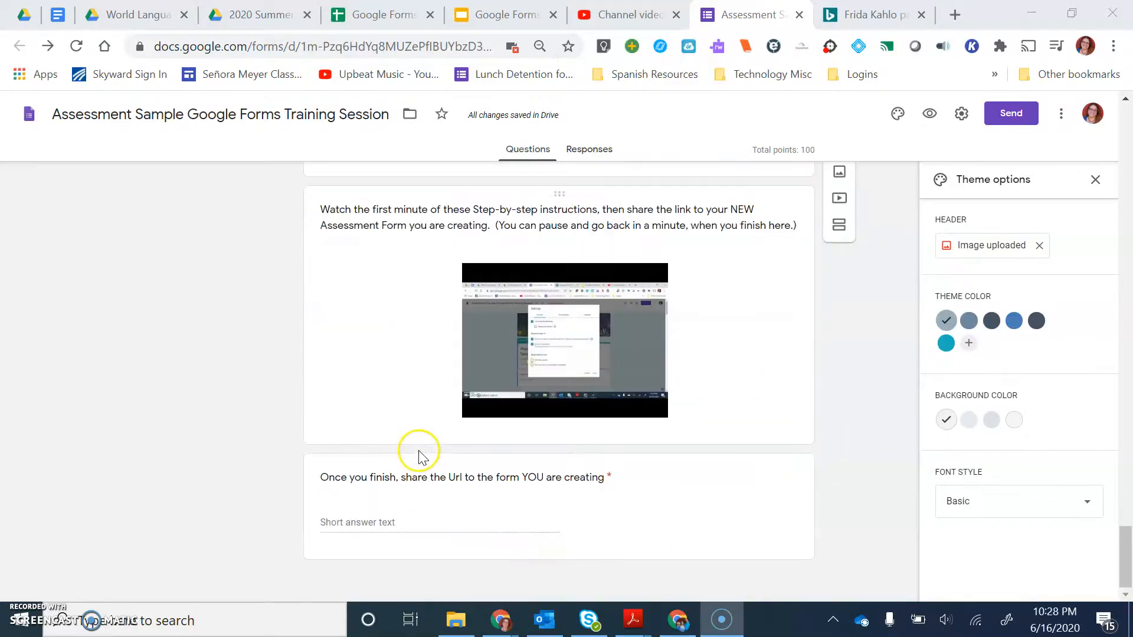